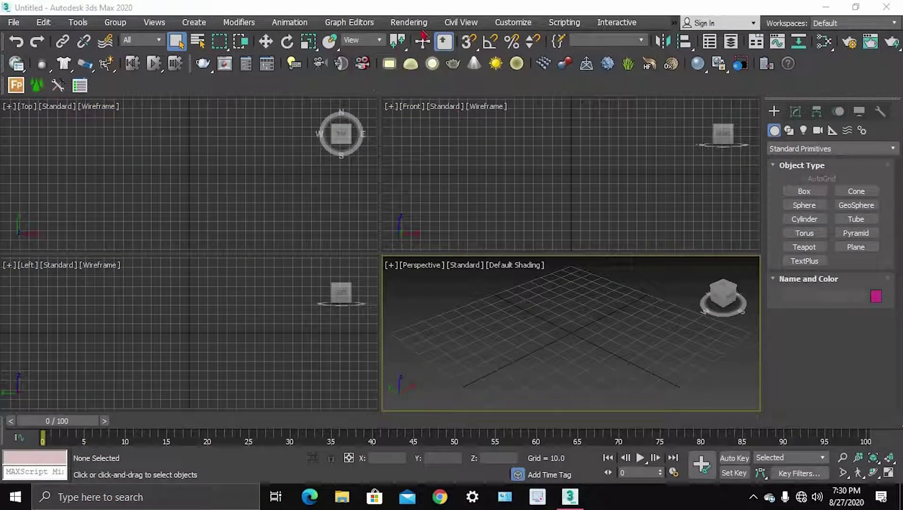
Set the production renderer to V-Ray Next, update 1.2, and check that the V-Ray Toolbar is enabled.
click(416, 27)
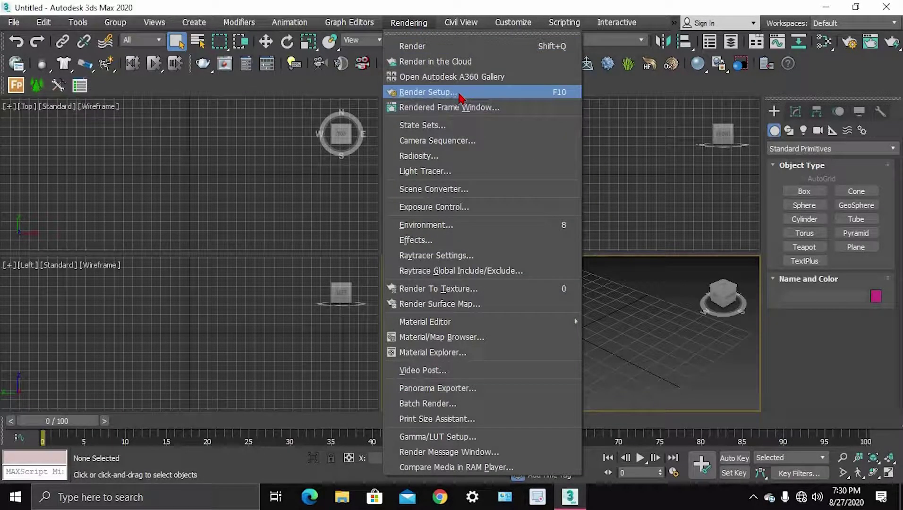
click(458, 93)
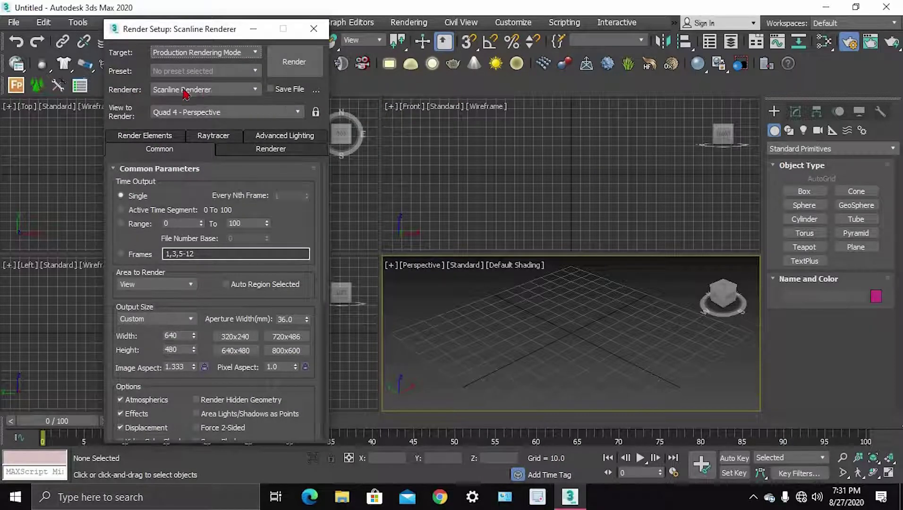
click(220, 91)
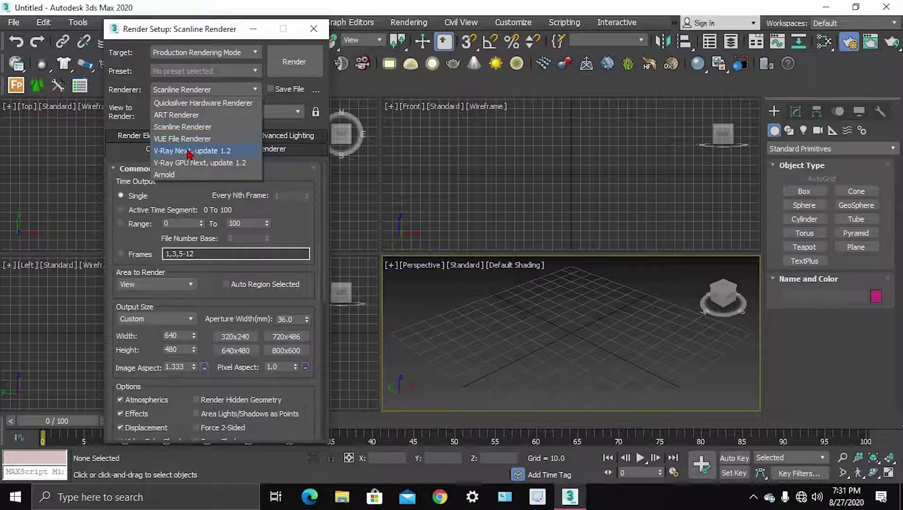
click(215, 151)
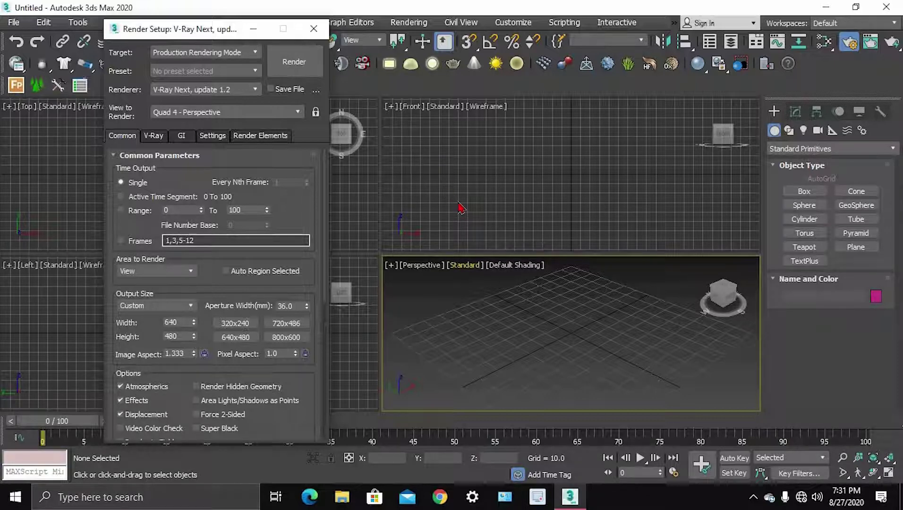
click(254, 29)
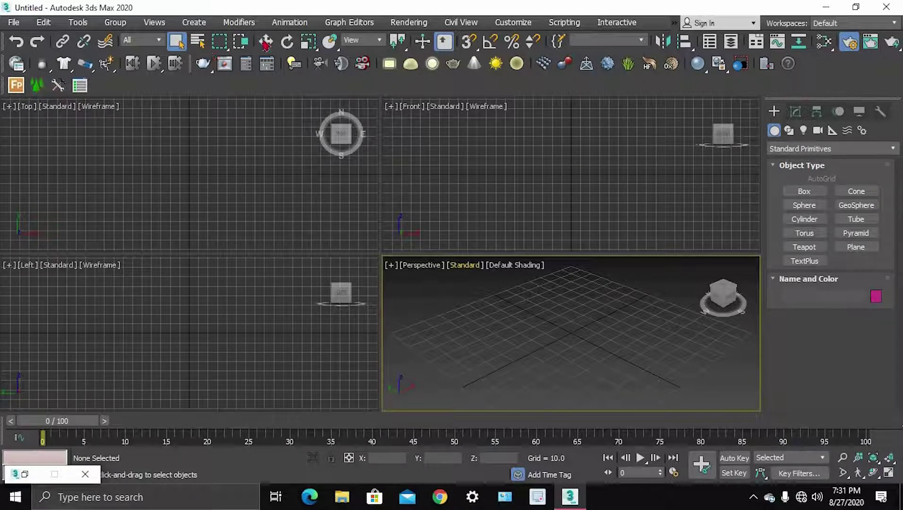
right_click(247, 88)
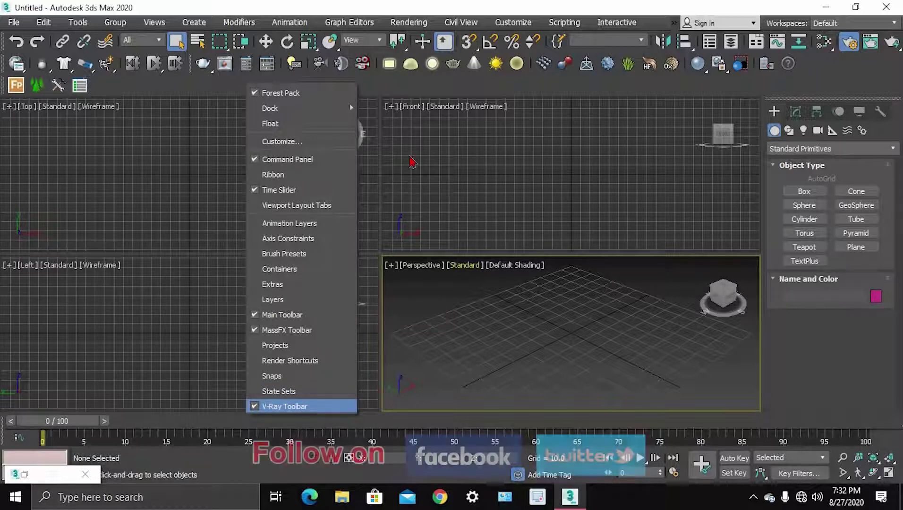
click(461, 90)
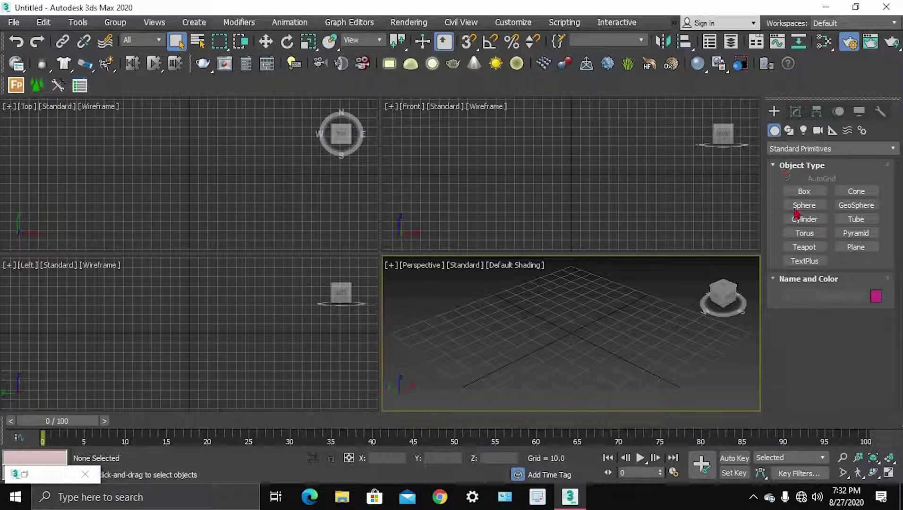
Maximize the Front viewport and enable 3D snapping for drawing with the Line spline tool.
click(790, 133)
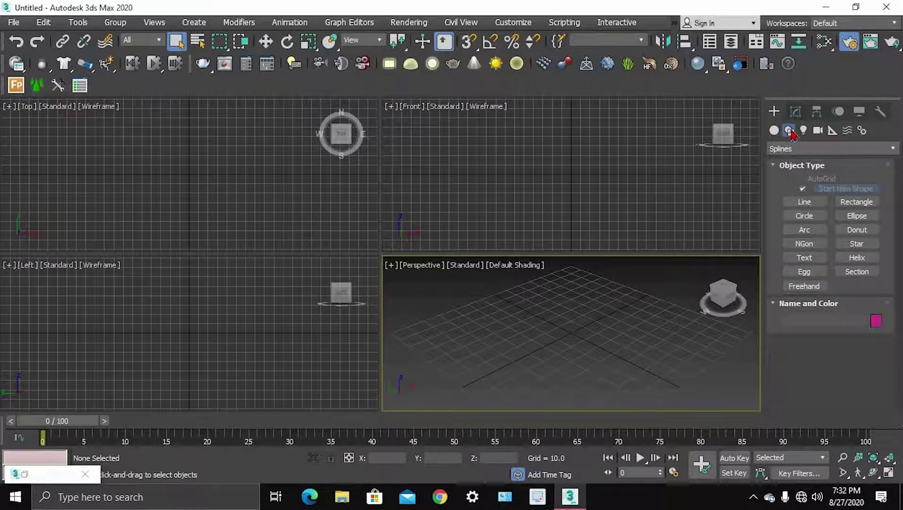
click(816, 203)
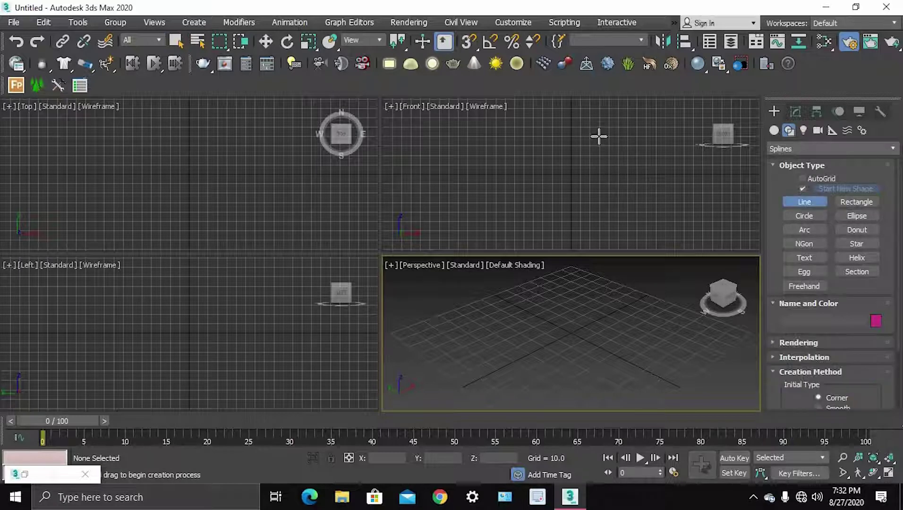
key(alt+w)
middle_drag(510, 141, 417, 278)
scroll(377, 229, down, 3)
middle_drag(437, 216, 392, 242)
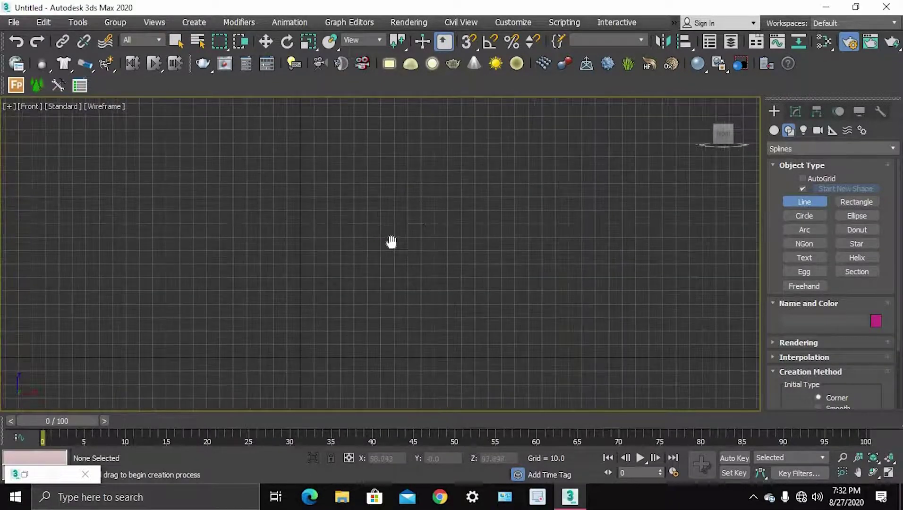
scroll(377, 244, up, 1)
scroll(377, 244, up, 1)
middle_drag(393, 208, 327, 300)
scroll(327, 300, down, 3)
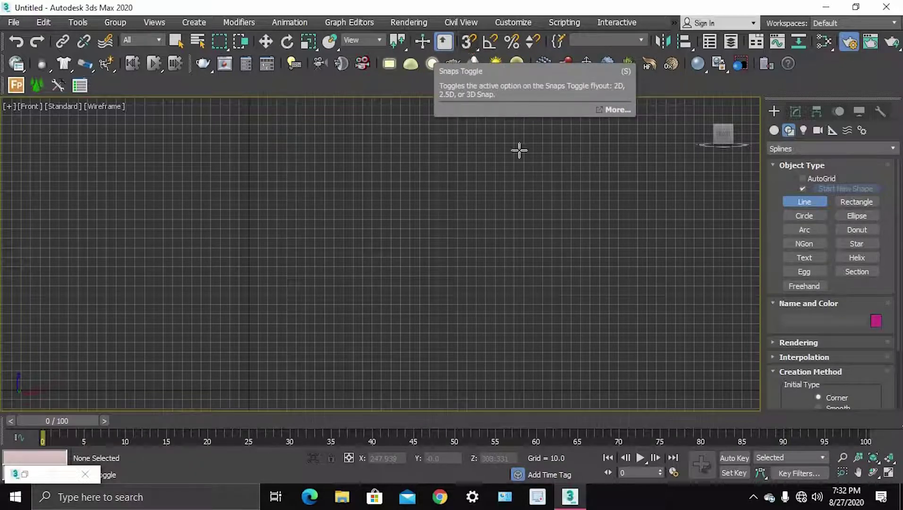
key(s)
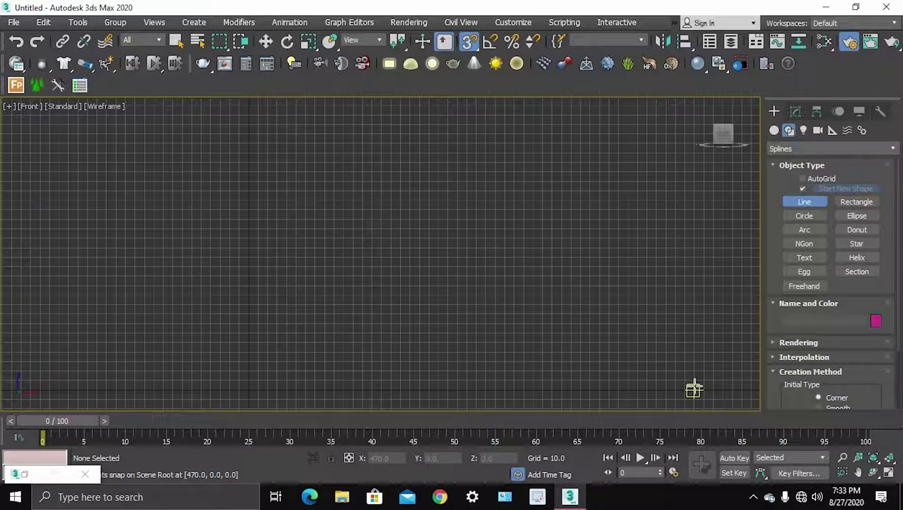
Draw an open L-shaped line from X 470 through the origin up to Z 510, and turn snapping off.
click(694, 390)
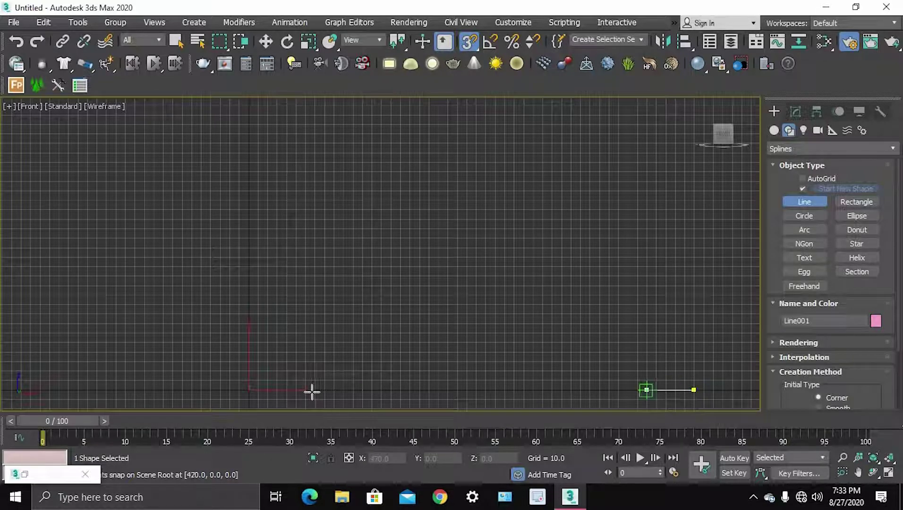
click(249, 390)
scroll(273, 242, down, 3)
middle_drag(303, 254, 308, 324)
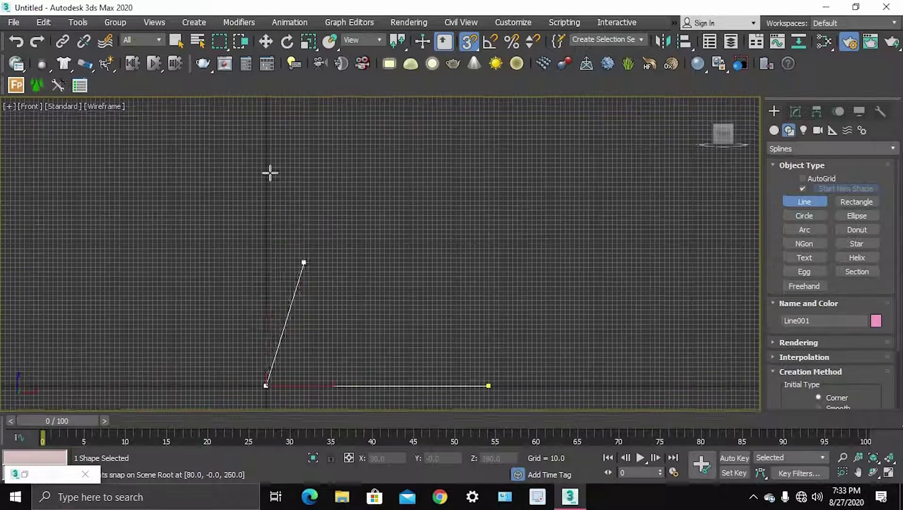
click(265, 146)
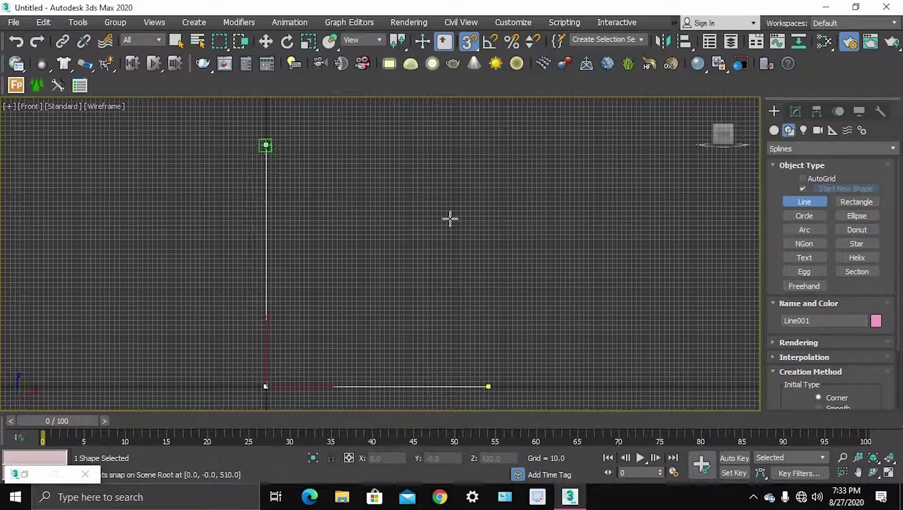
right_click(452, 228)
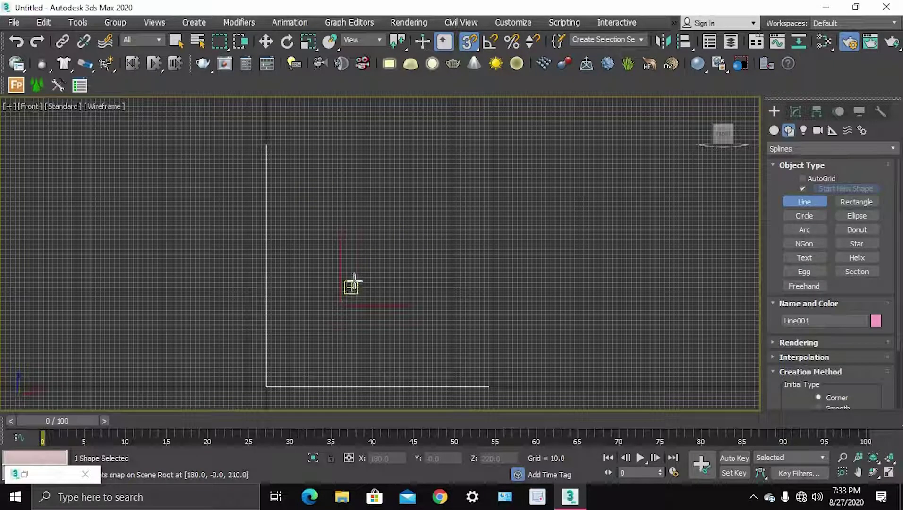
click(471, 44)
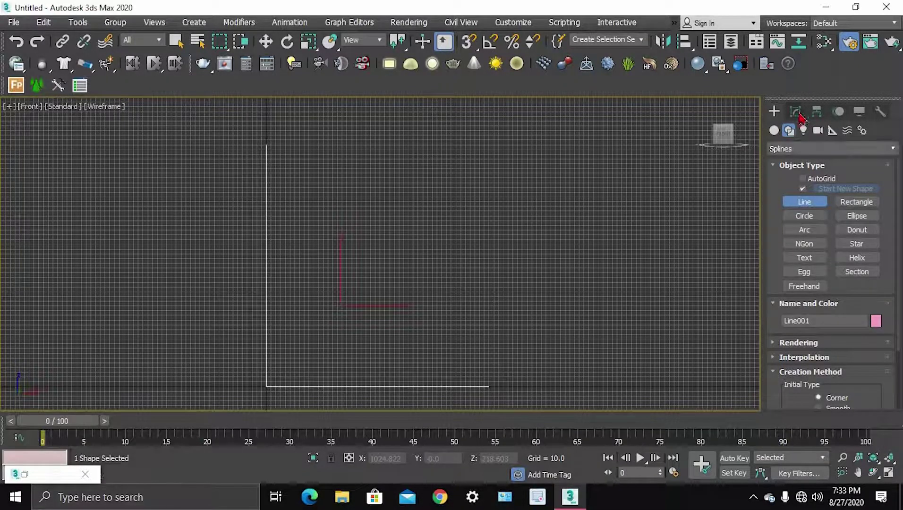
Switch the line to vertex editing and move the floor segment's end vertex outward to X about 698.
key(super+plus)
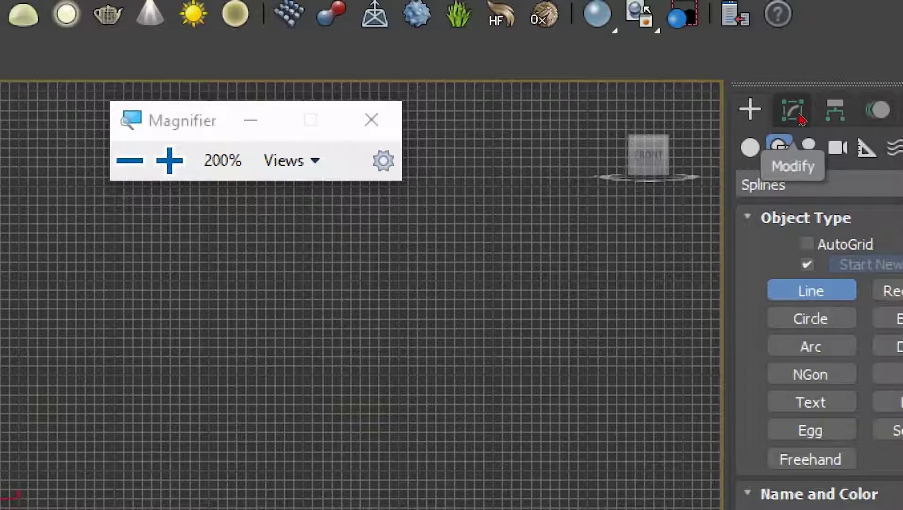
click(802, 118)
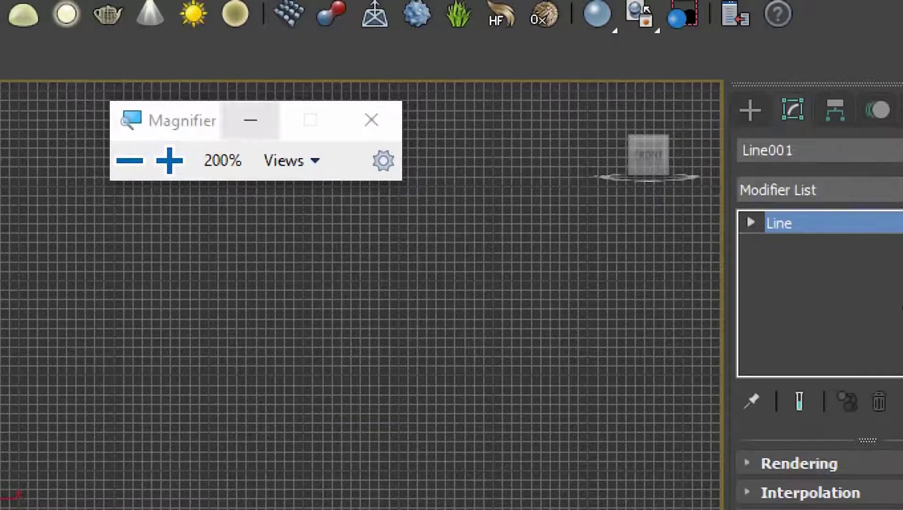
click(251, 121)
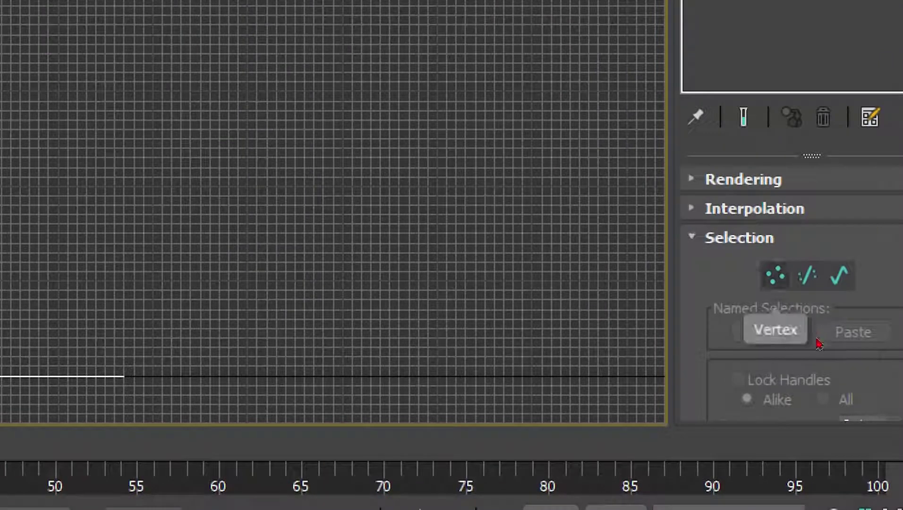
key(1)
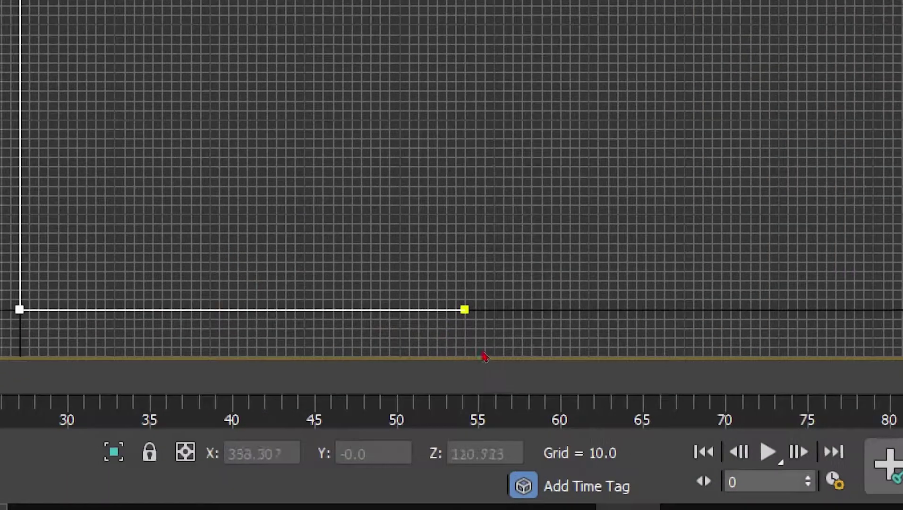
key(w)
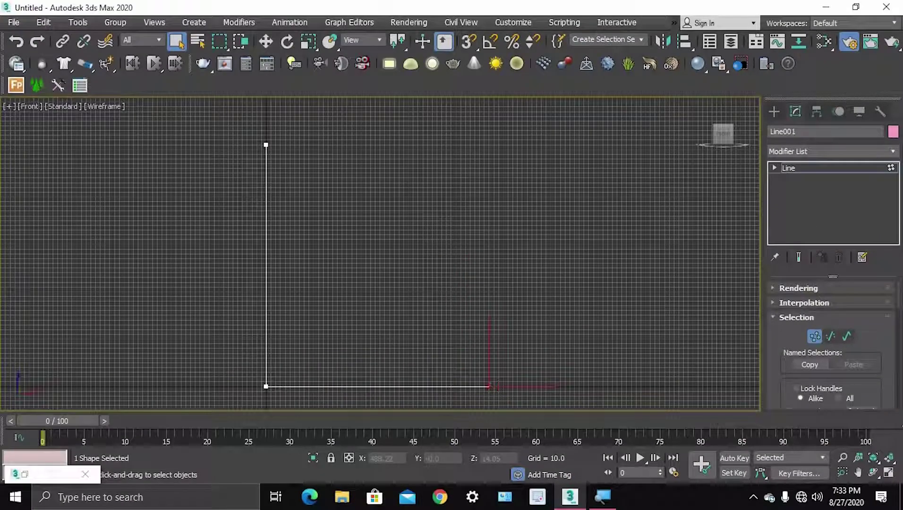
key(w)
drag(611, 385, 639, 385)
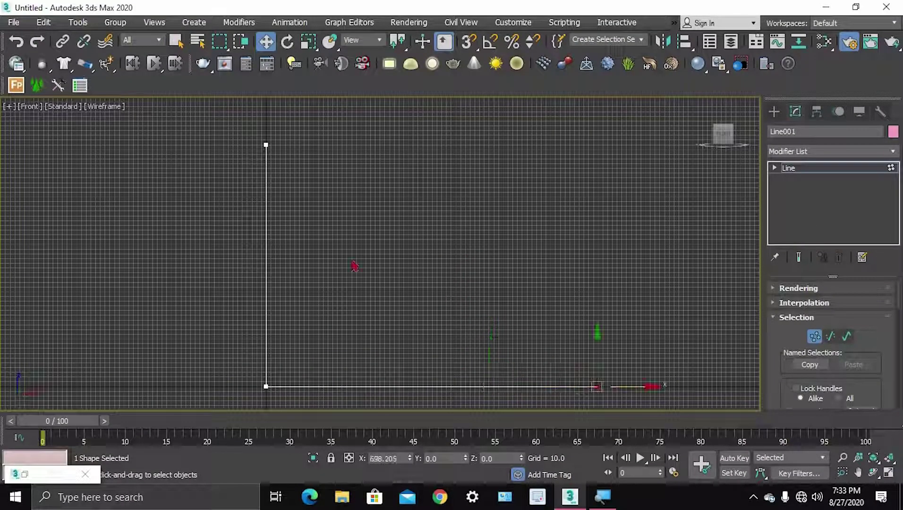
Move the top vertex of the vertical segment up to Z about 663.
drag(243, 127, 411, 181)
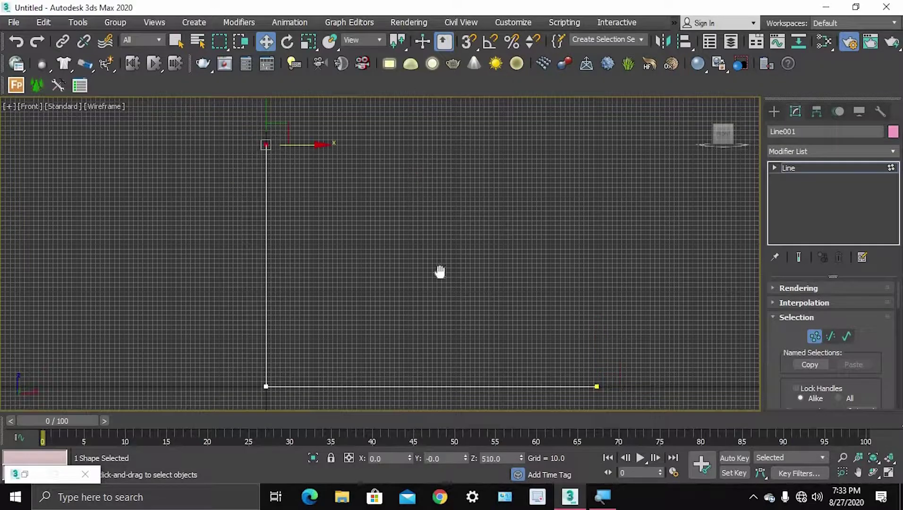
middle_drag(440, 271, 513, 379)
scroll(513, 379, down, 1)
drag(341, 187, 341, 135)
scroll(478, 309, down, 3)
middle_drag(442, 365, 412, 343)
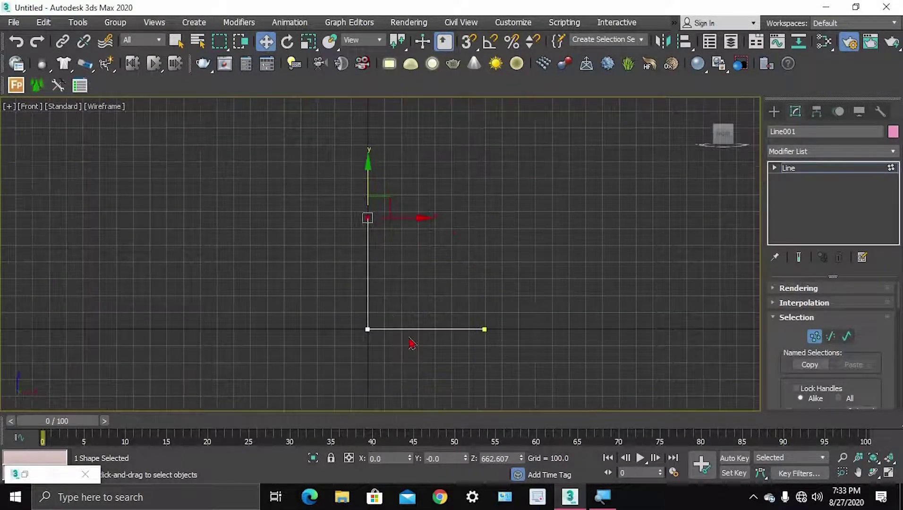
Round the line's corner vertex at the origin with a large Fillet and leave vertex editing.
scroll(397, 336, up, 4)
middle_drag(354, 327, 299, 365)
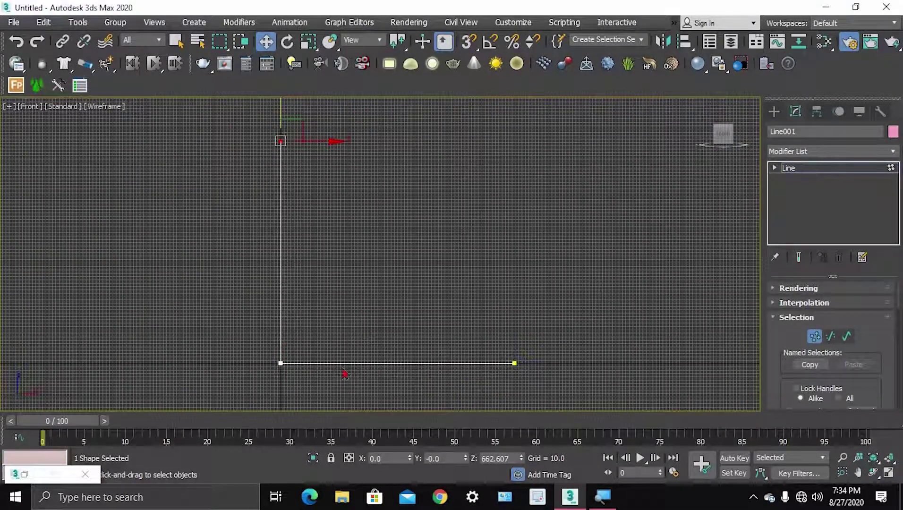
click(281, 363)
scroll(855, 368, down, 5)
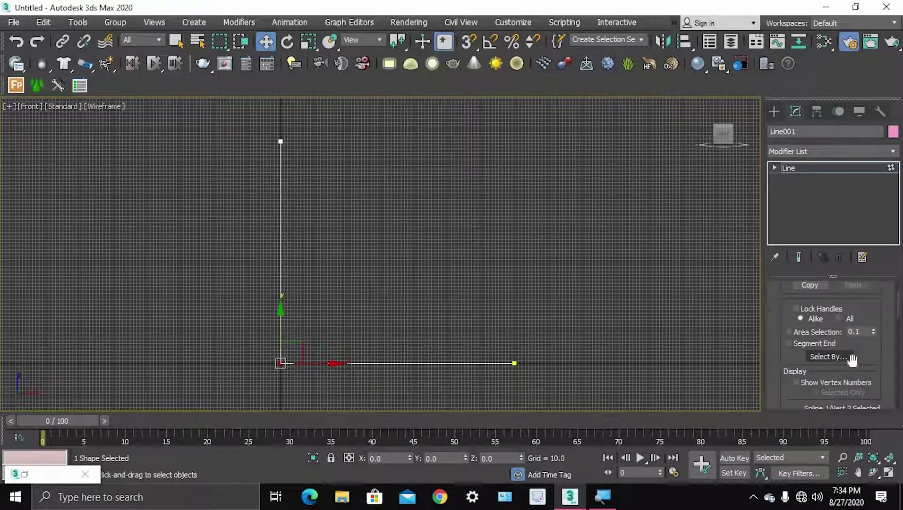
scroll(848, 362, down, 5)
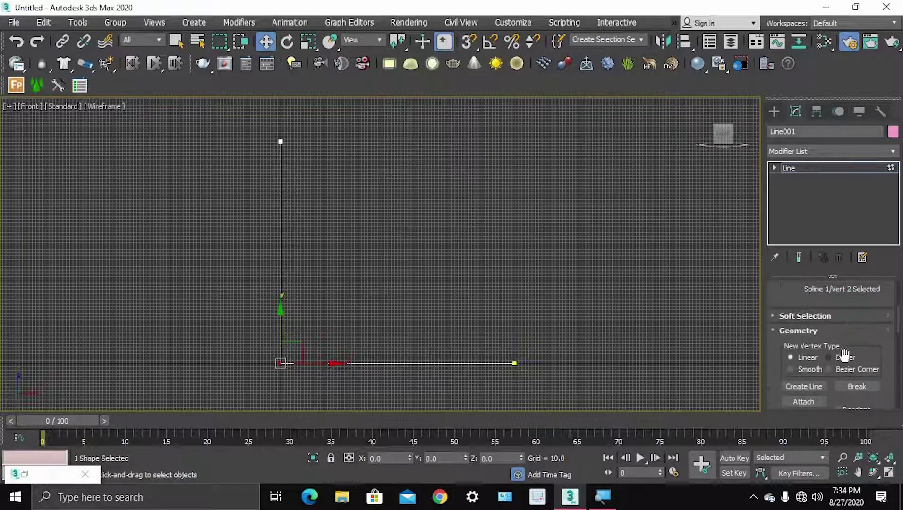
scroll(842, 353, down, 4)
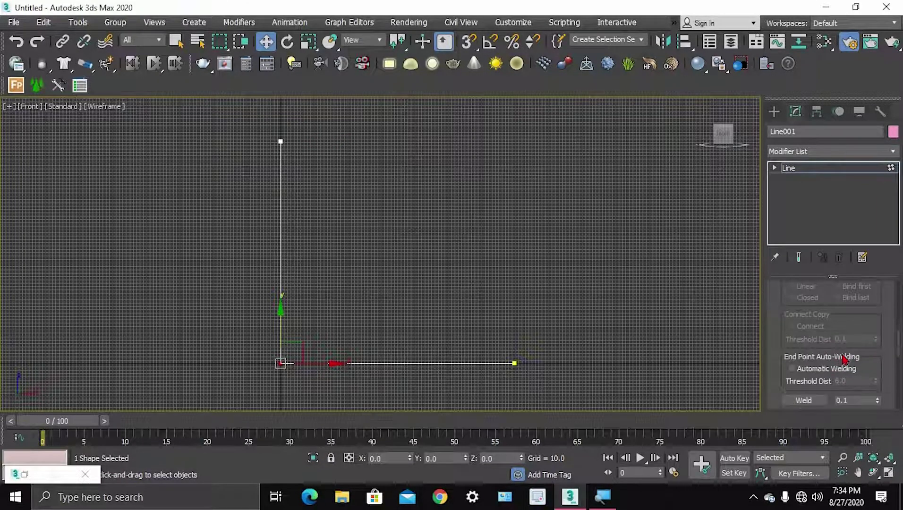
scroll(842, 352, up, 5)
scroll(842, 352, down, 5)
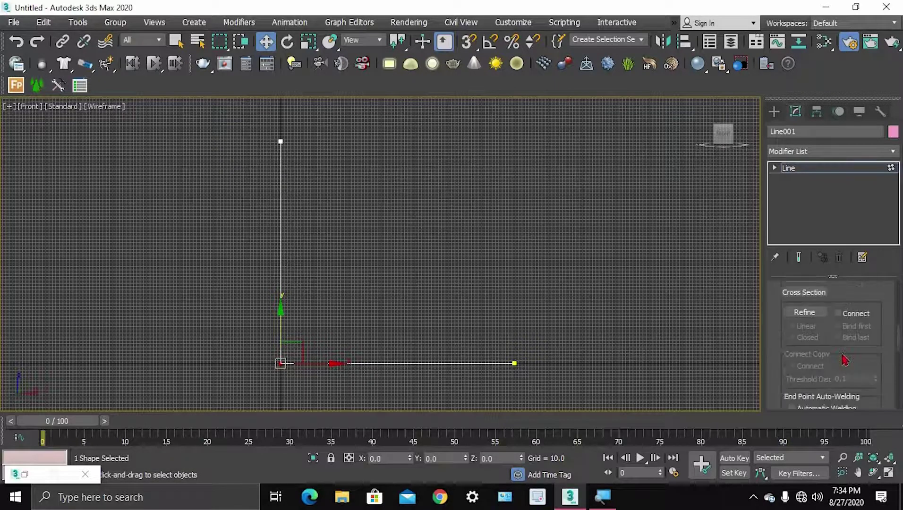
click(805, 356)
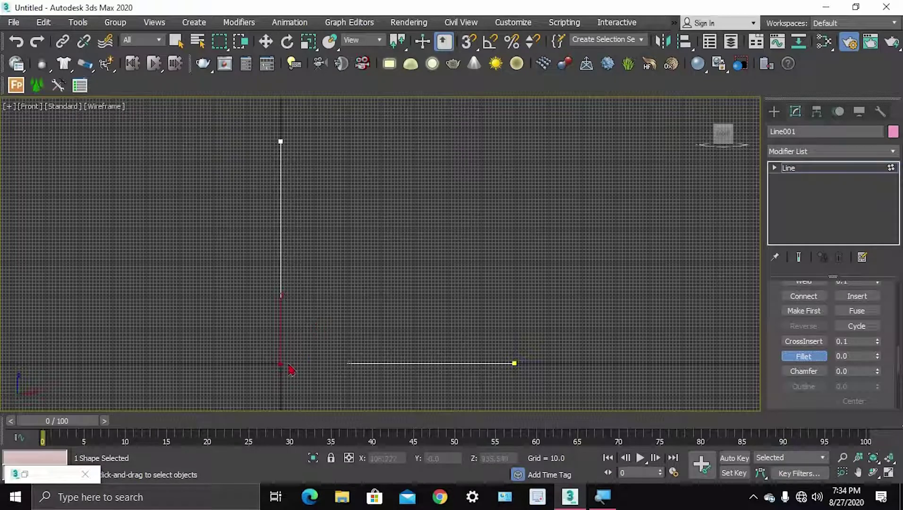
drag(284, 360, 274, 311)
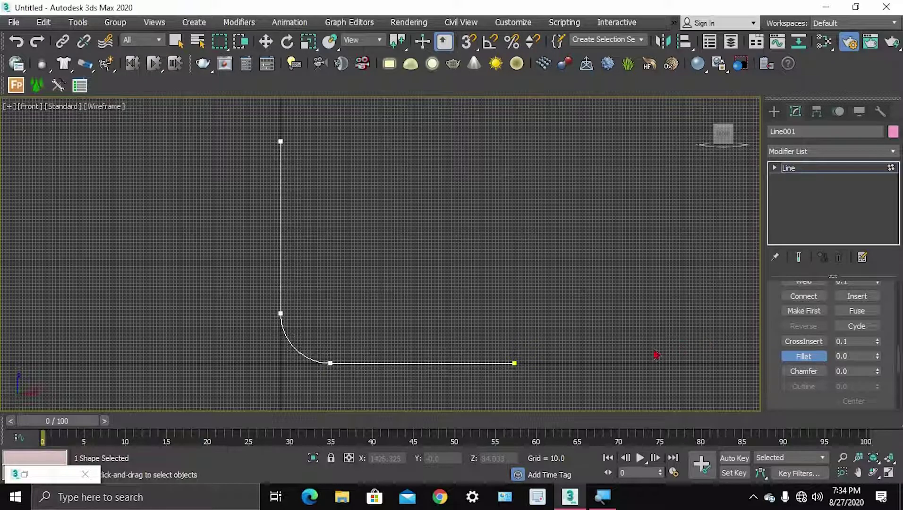
key(1)
scroll(822, 307, up, 3)
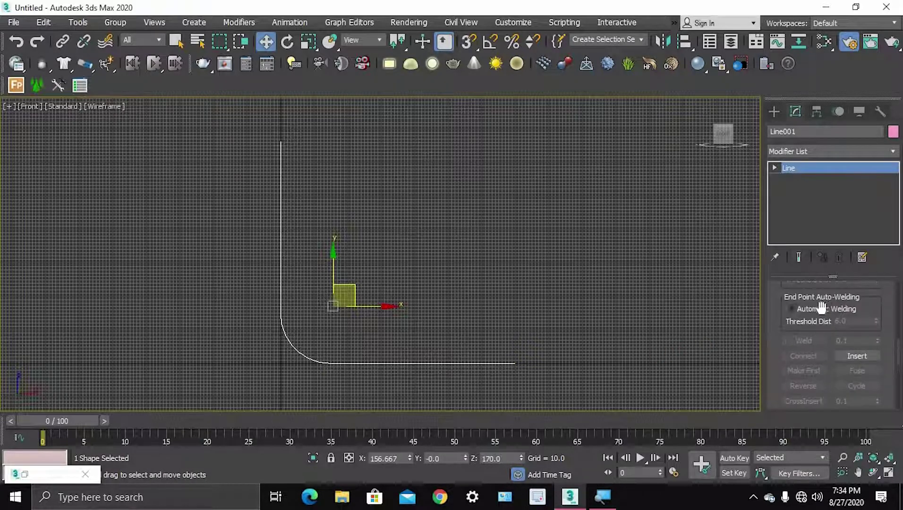
scroll(822, 308, up, 10)
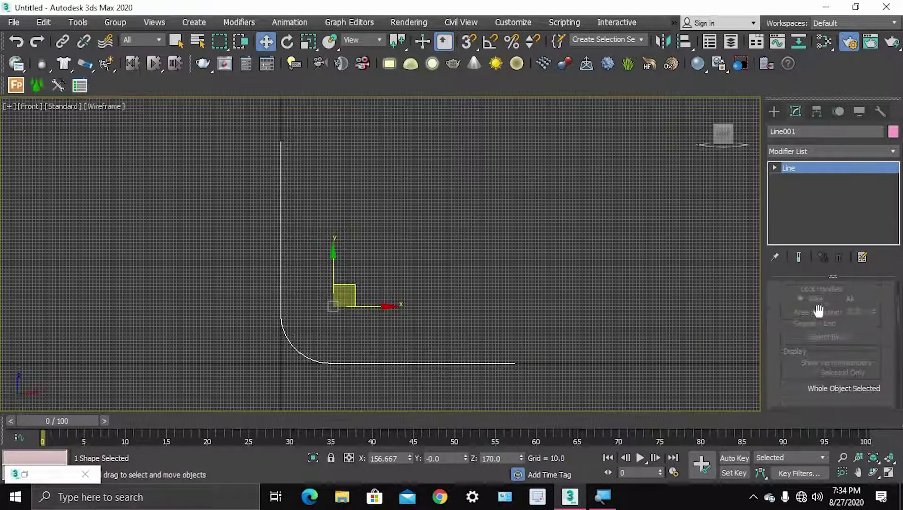
scroll(819, 311, up, 3)
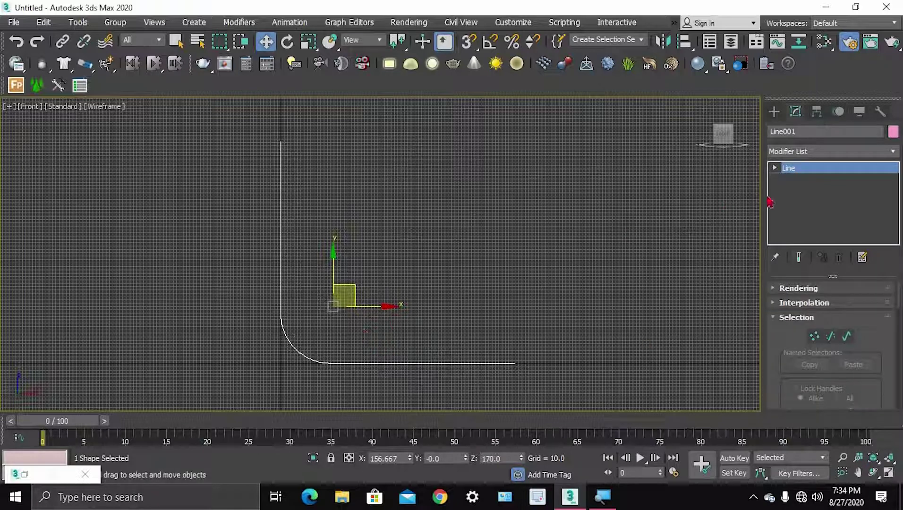
Add an Extrude modifier to the filleted L-shaped line and set its amount to about 2027.
key(alt+w)
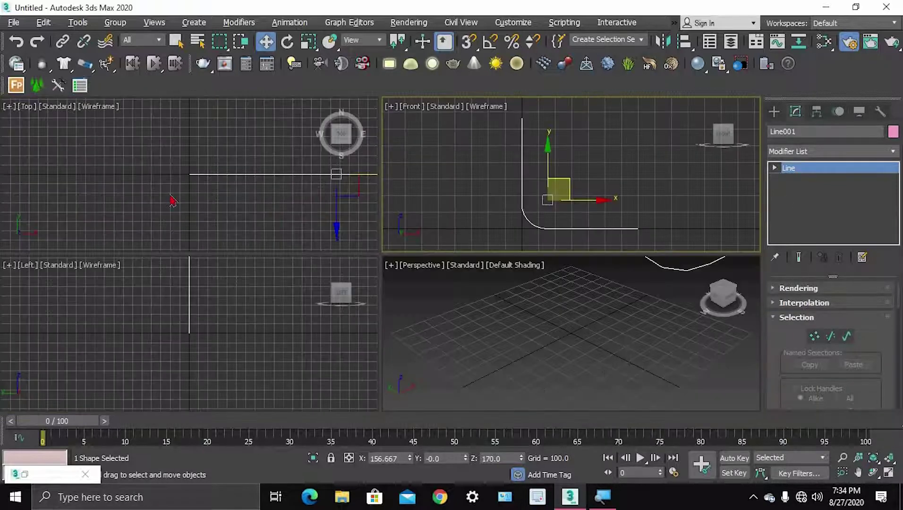
scroll(215, 203, down, 2)
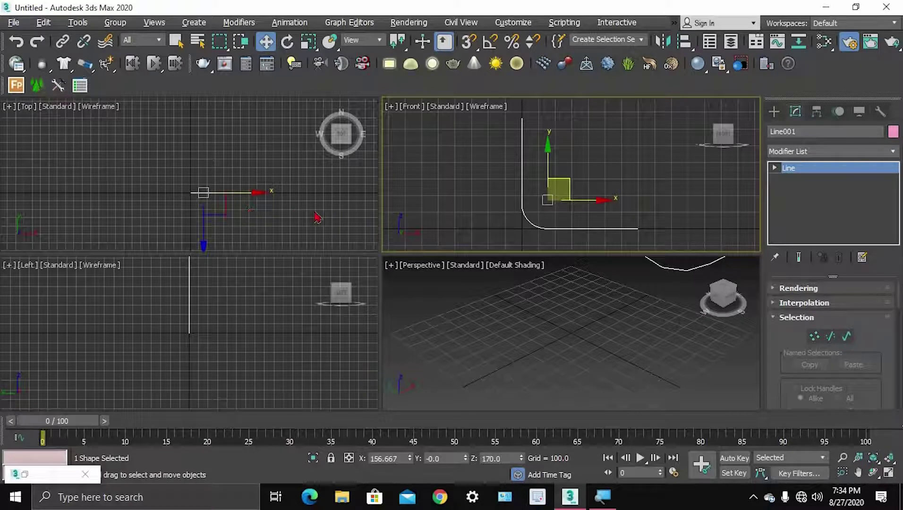
middle_drag(219, 217, 203, 242)
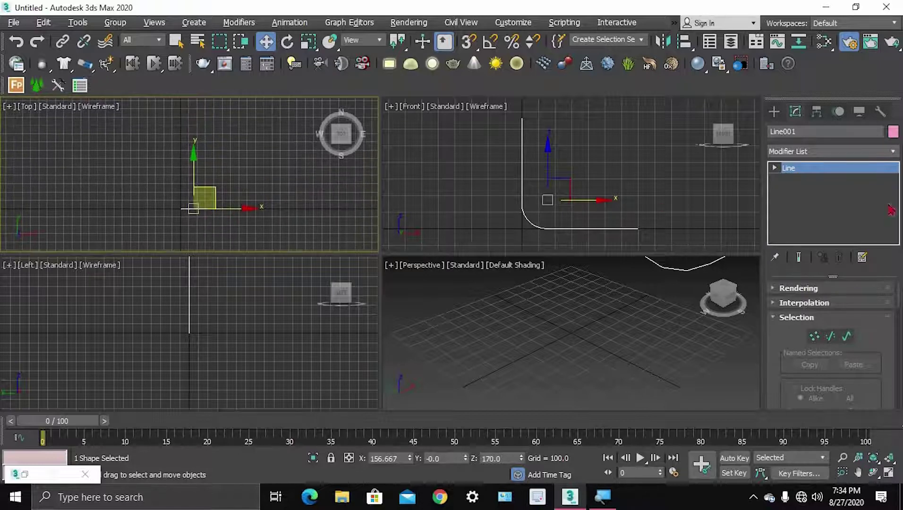
click(848, 159)
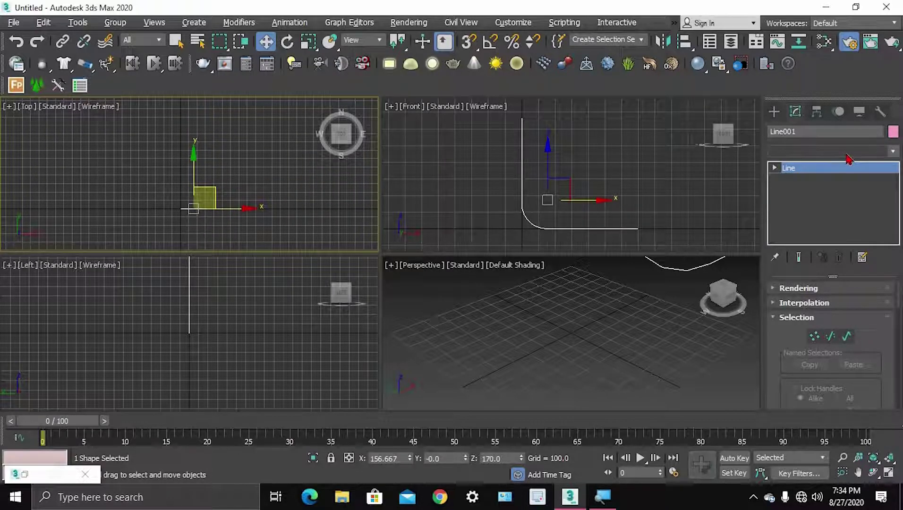
text(ex)
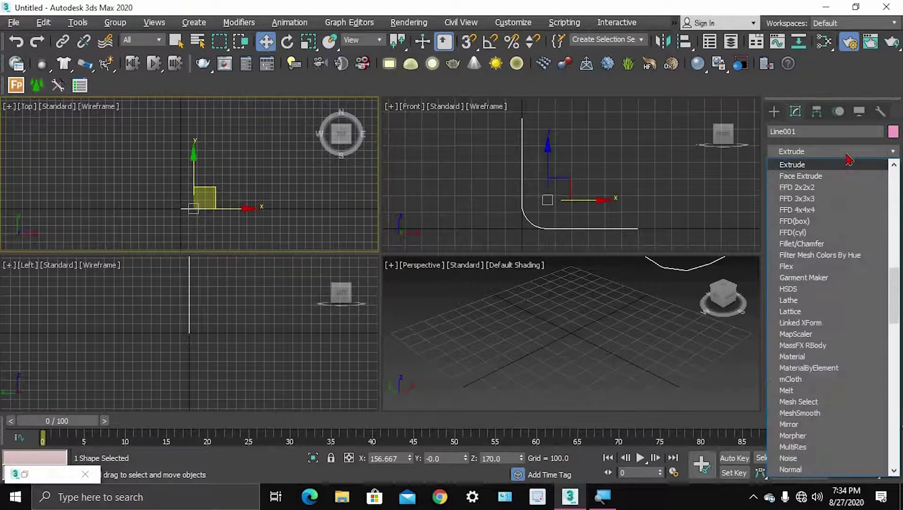
key(Return)
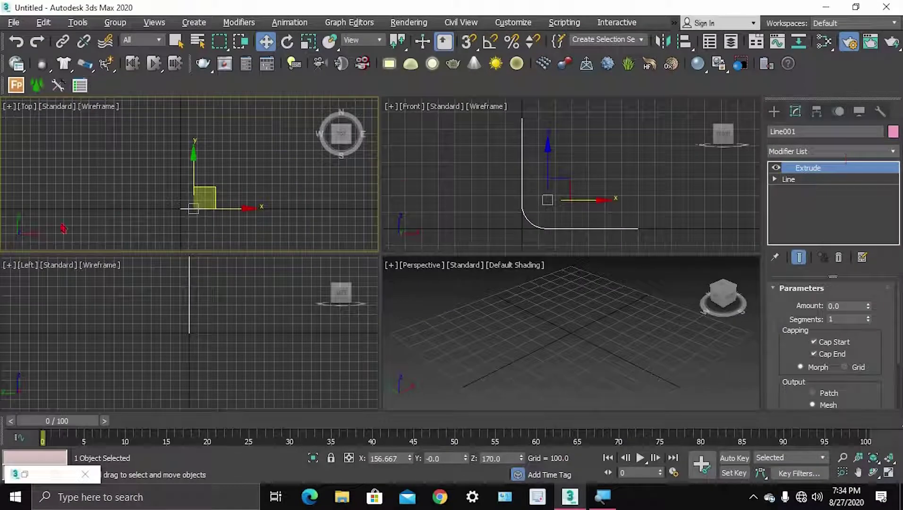
scroll(253, 177, down, 5)
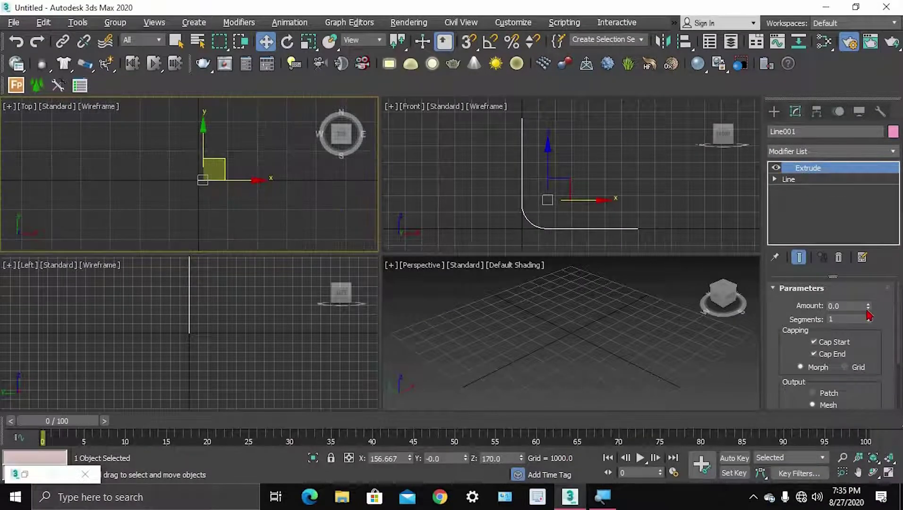
drag(869, 307, 132, 14)
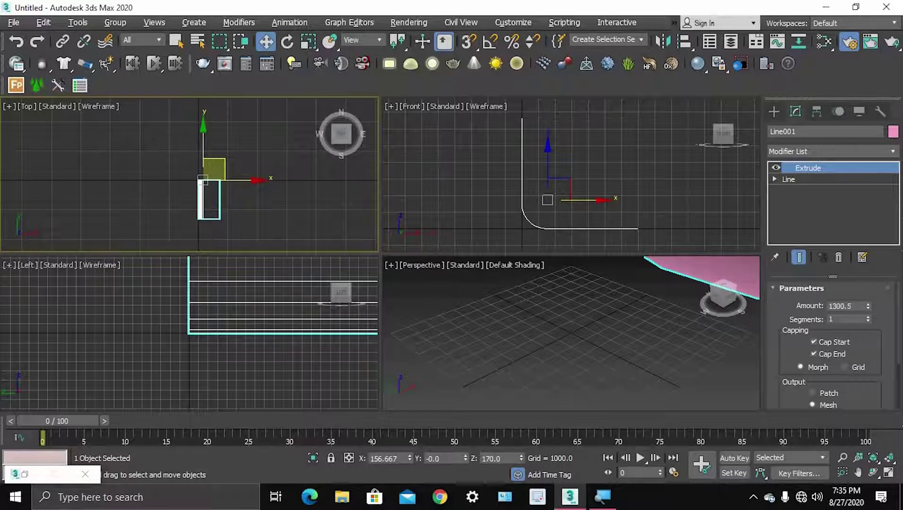
drag(870, 308, 56, 300)
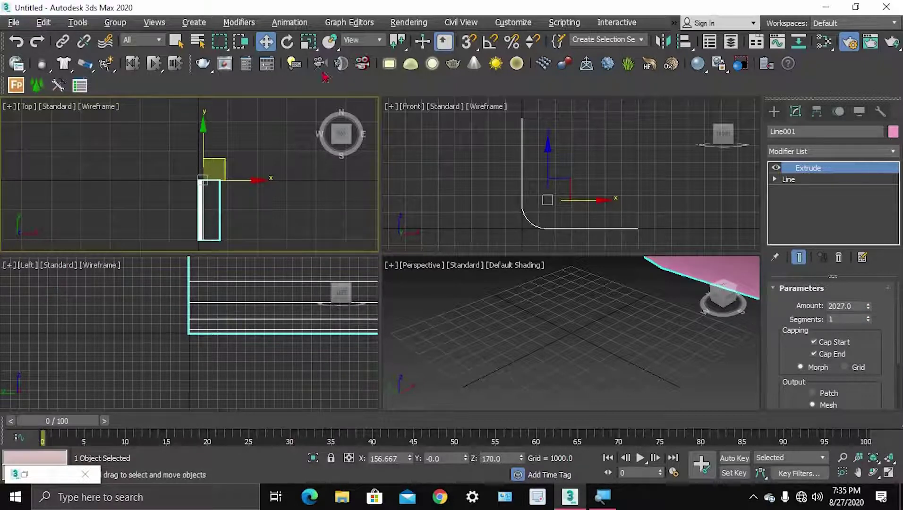
Center the backdrop's pivot on the object, leave pivot adjustment, and position the backdrop at X 0, Y 0.
scroll(205, 187, up, 3)
scroll(215, 196, up, 2)
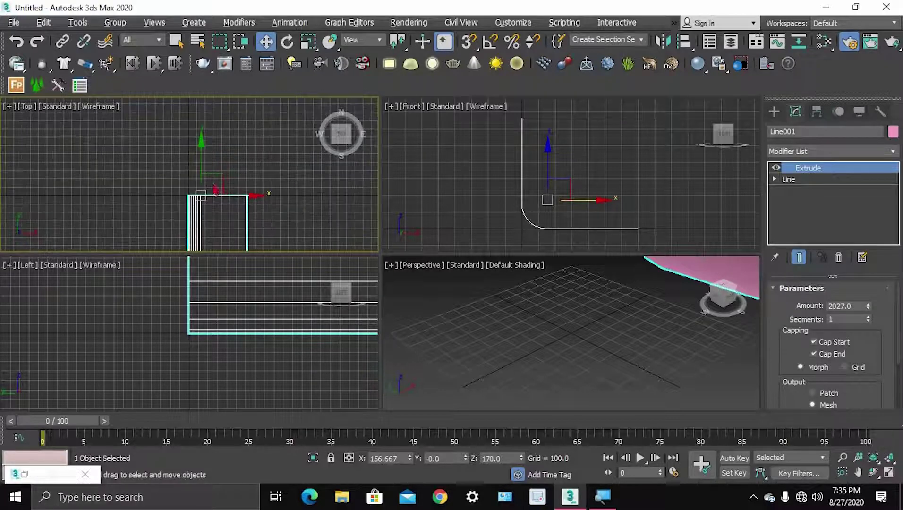
middle_drag(215, 186, 228, 112)
scroll(227, 155, down, 4)
scroll(229, 161, down, 1)
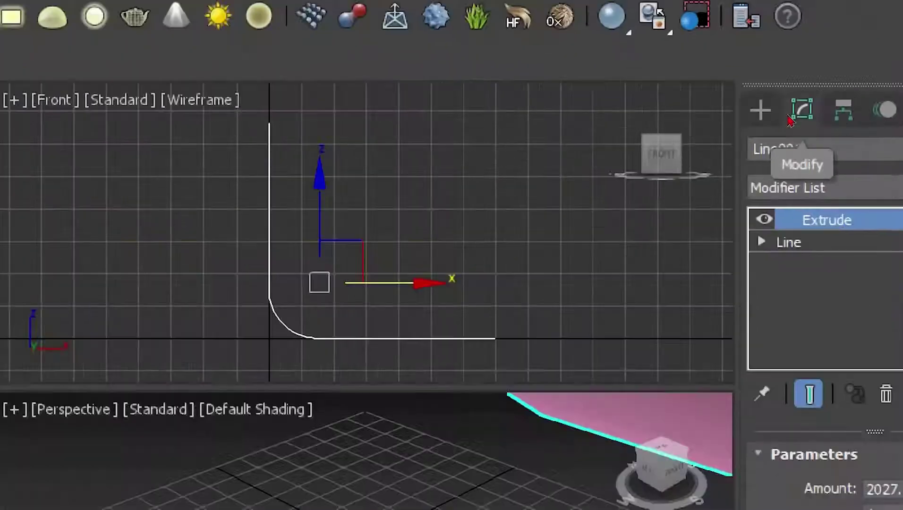
click(820, 112)
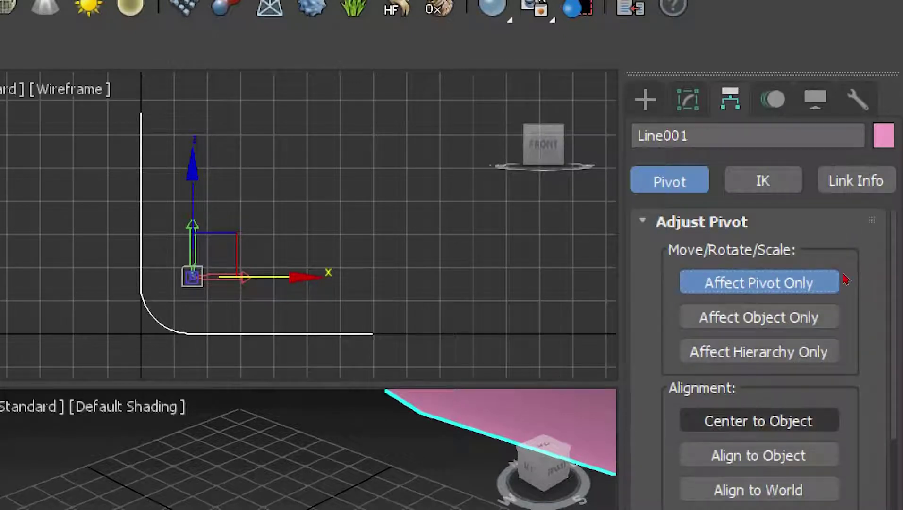
click(759, 421)
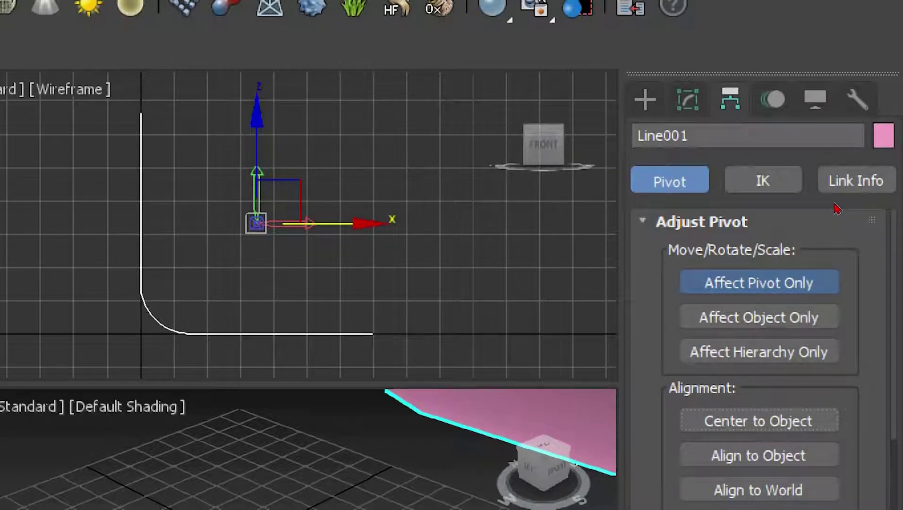
click(775, 282)
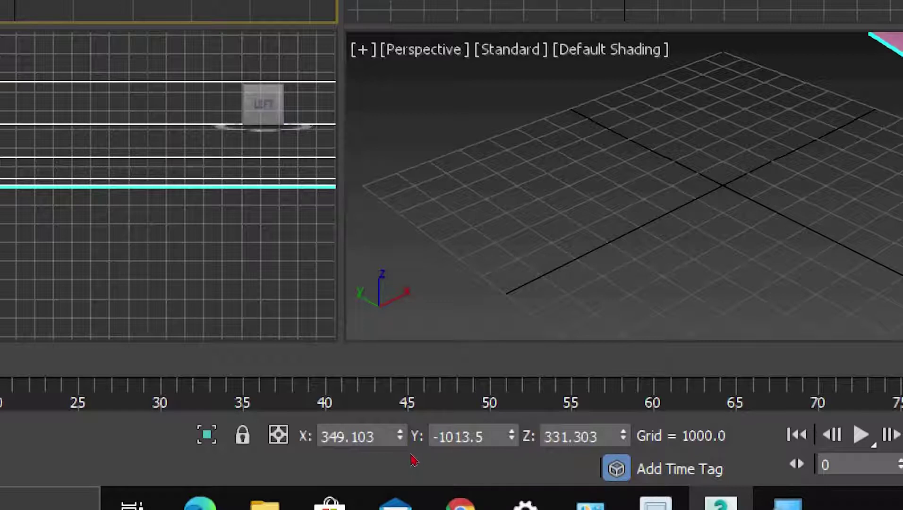
right_click(400, 436)
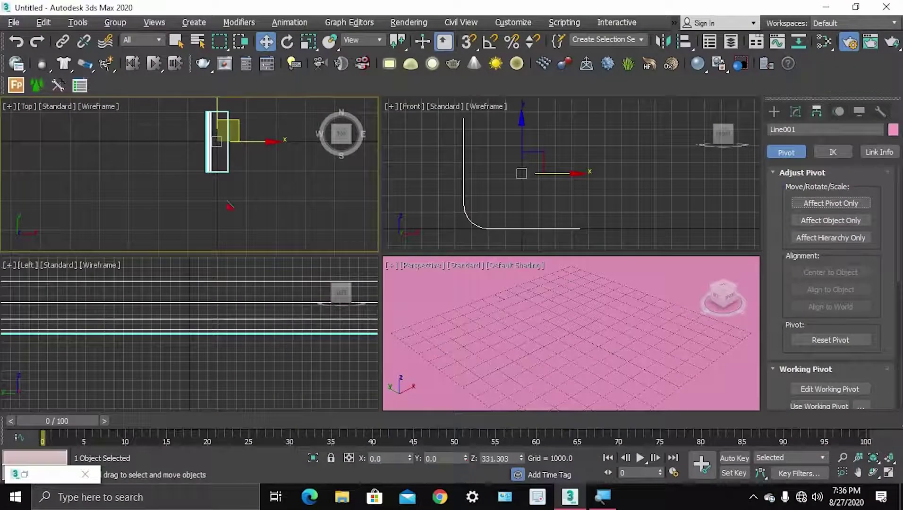
Create a teapot with a radius of about 46.5 at the origin, on the backdrop's floor.
scroll(240, 182, up, 4)
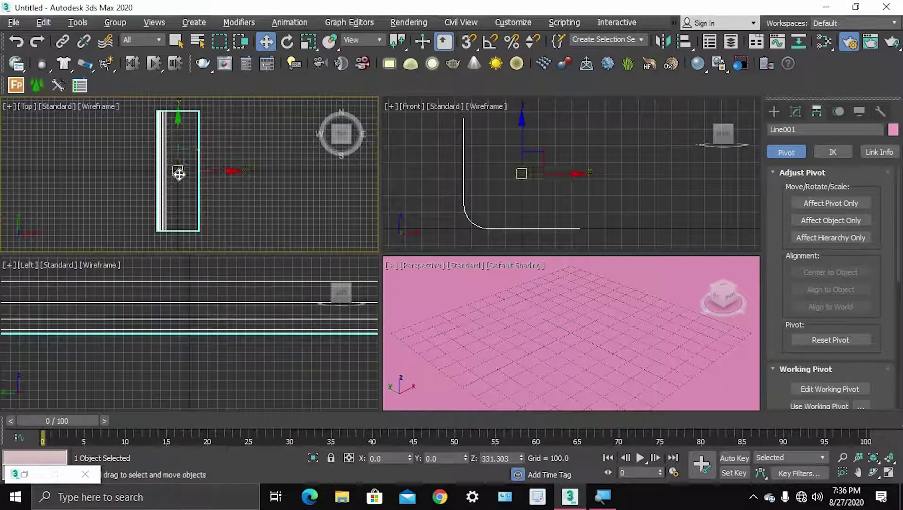
click(775, 114)
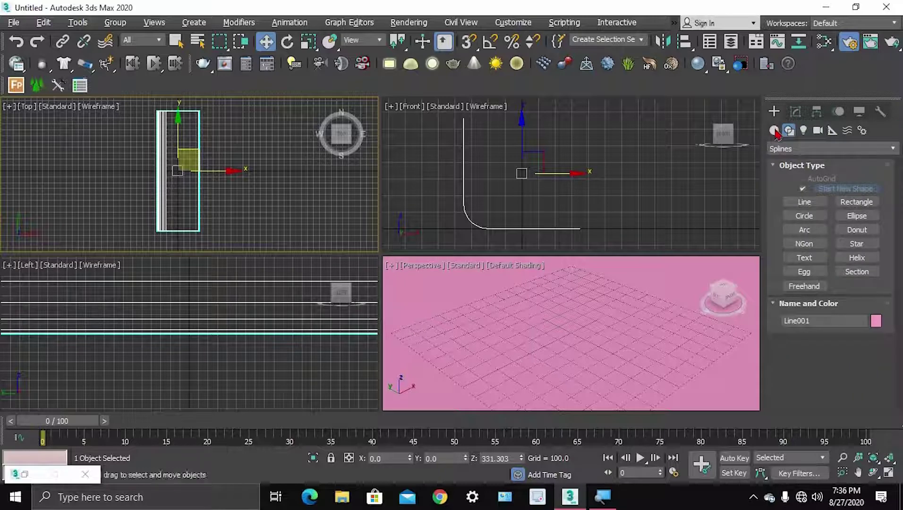
click(774, 131)
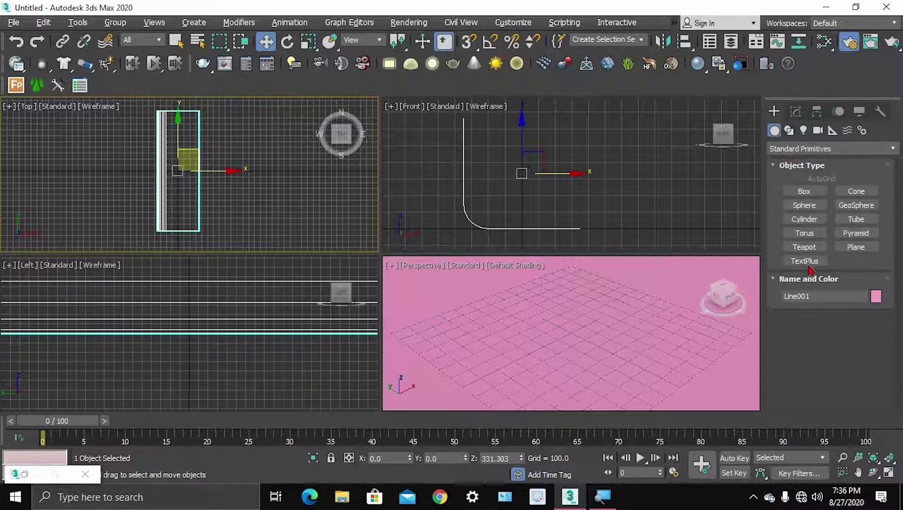
click(804, 248)
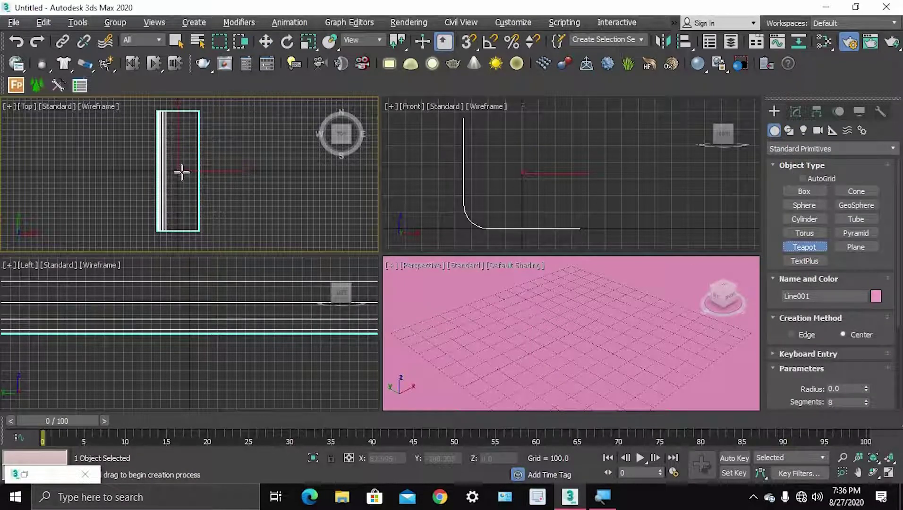
drag(177, 170, 178, 172)
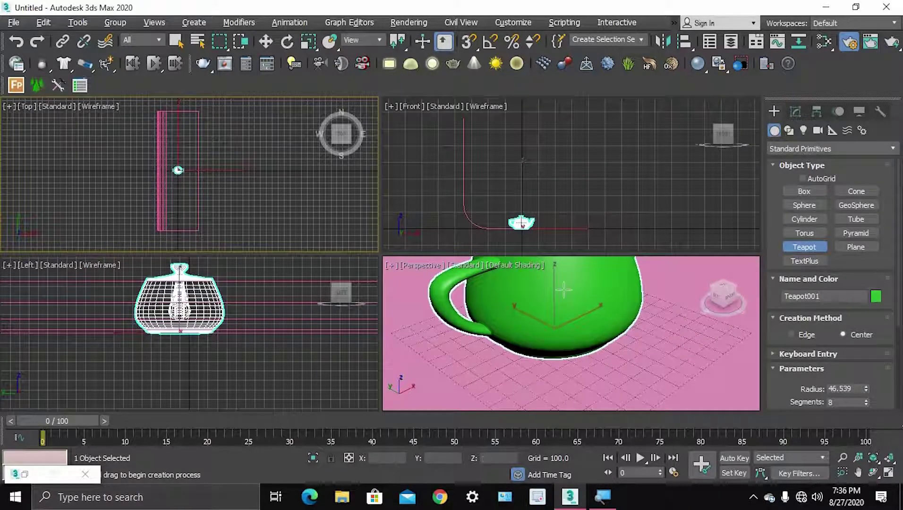
middle_drag(581, 326, 581, 354)
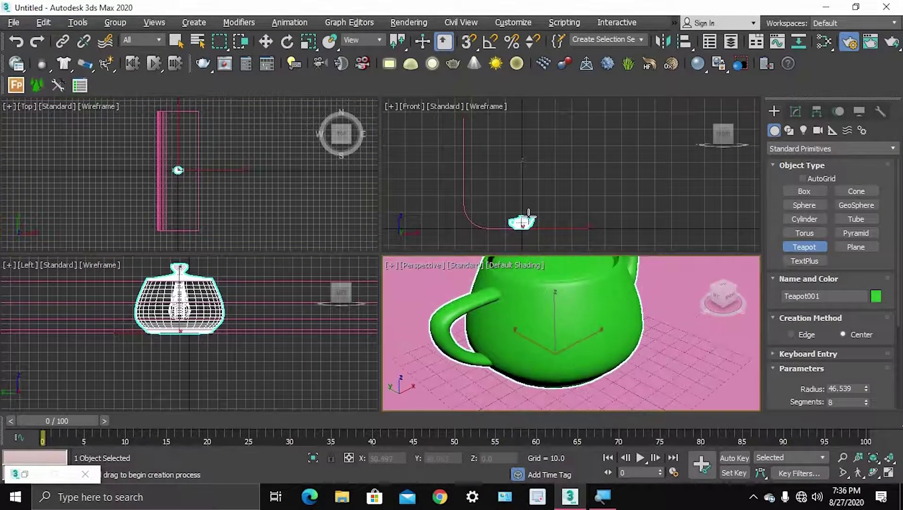
scroll(528, 215, up, 1)
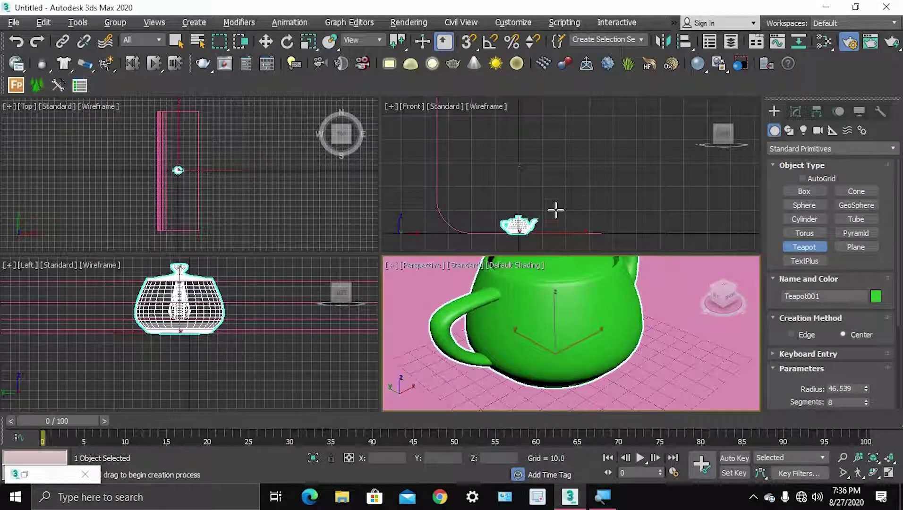
Rotate the teapot about -61 degrees around Z in the Perspective view, and deselect it.
key(alt+w)
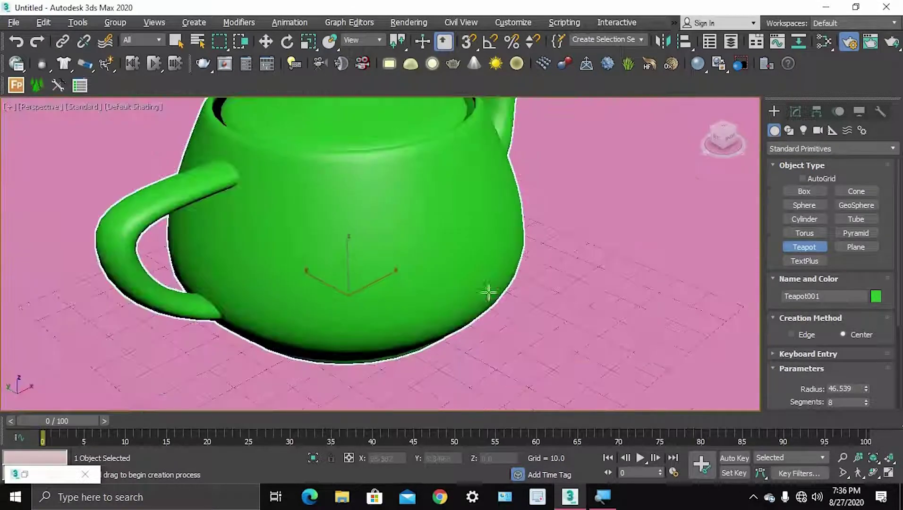
scroll(488, 292, down, 4)
scroll(410, 243, up, 2)
alt+middle_drag(410, 243, 561, 285)
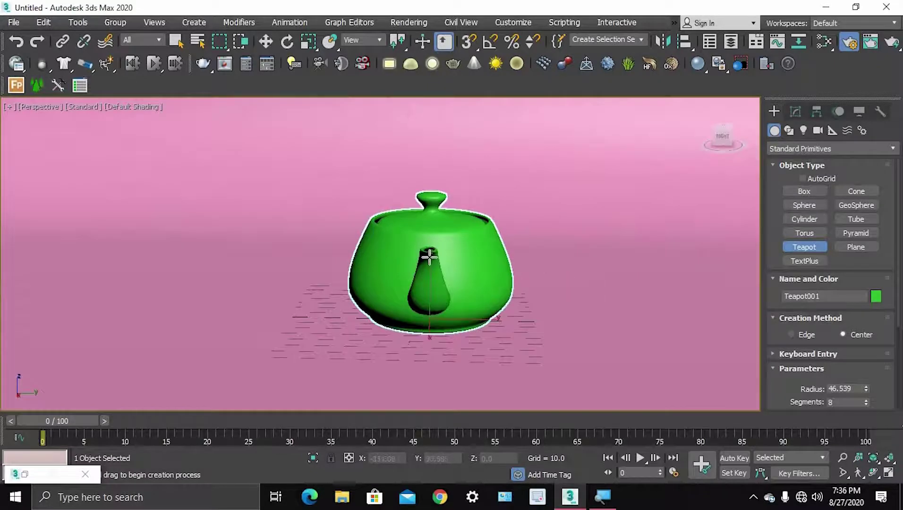
key(e)
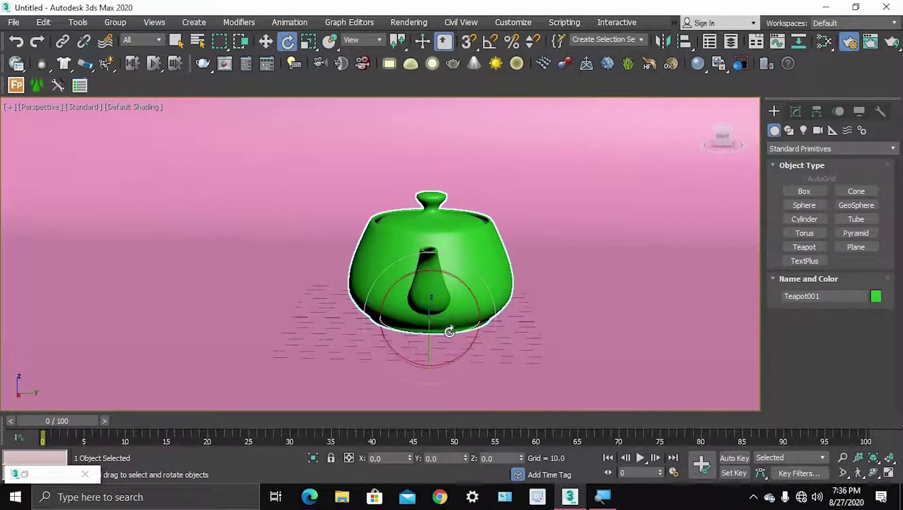
drag(433, 326, 497, 308)
key(alt+w)
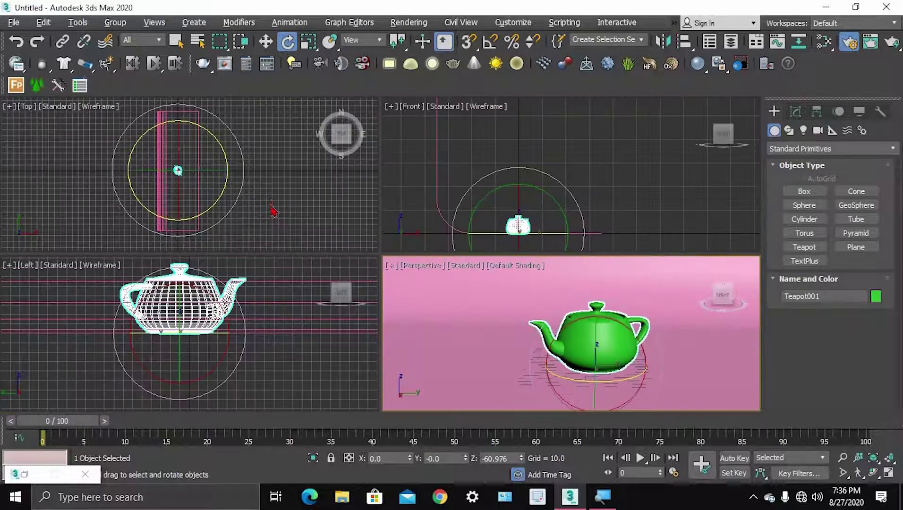
click(273, 205)
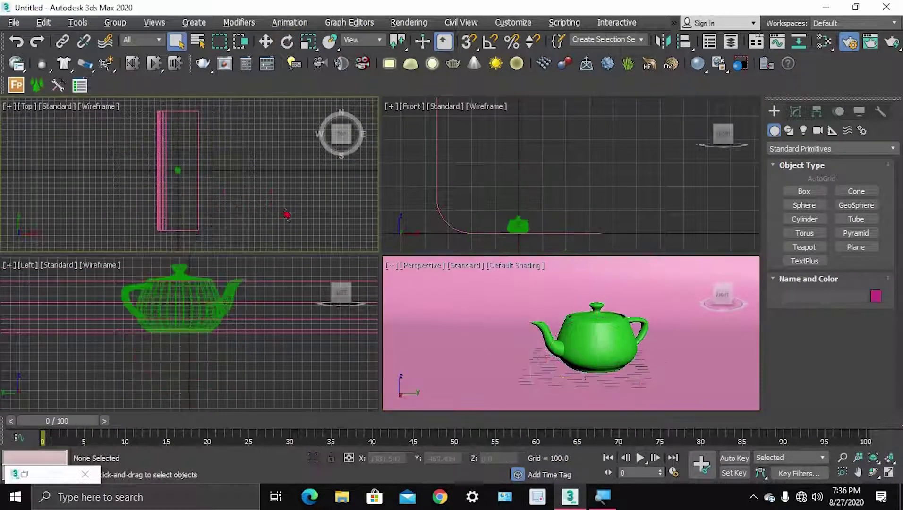
key(q)
click(609, 342)
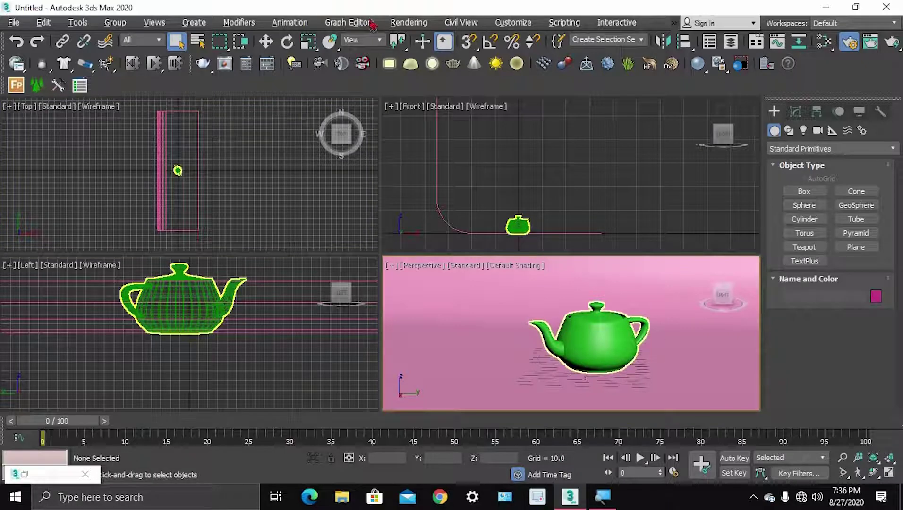
click(407, 24)
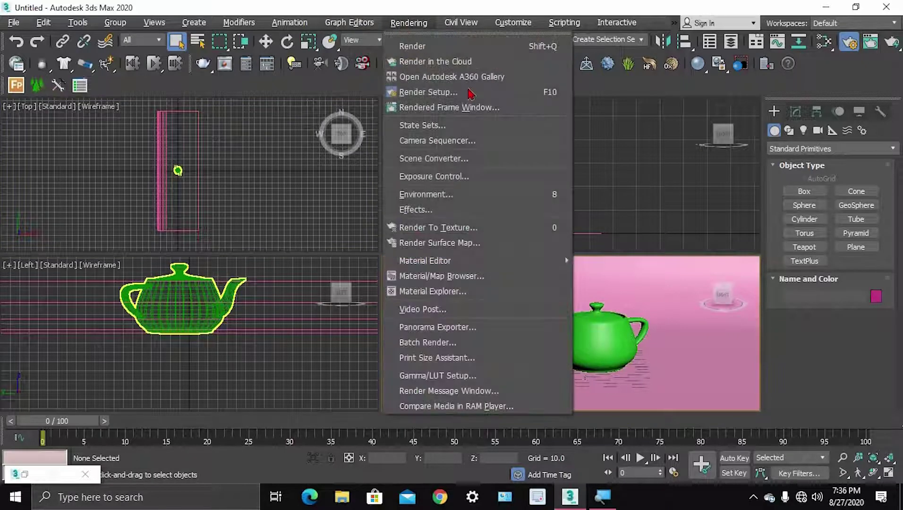
click(468, 91)
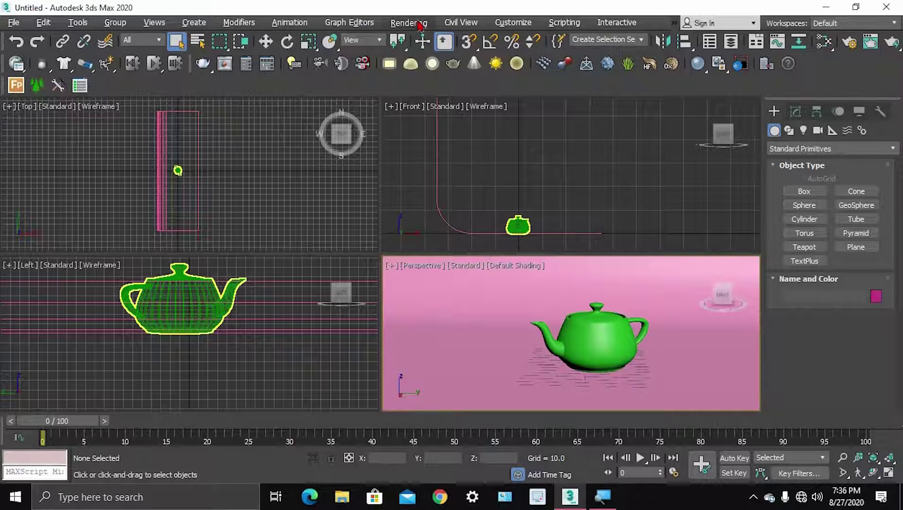
click(410, 23)
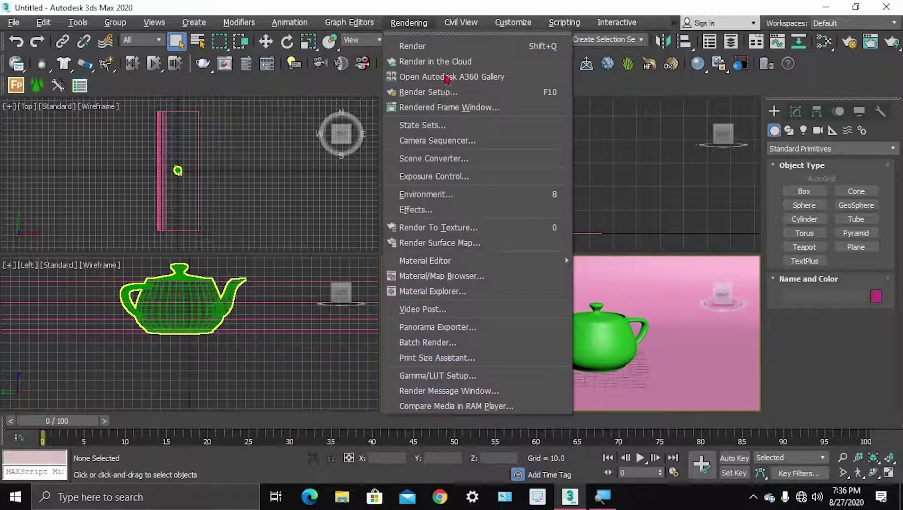
click(445, 92)
click(596, 202)
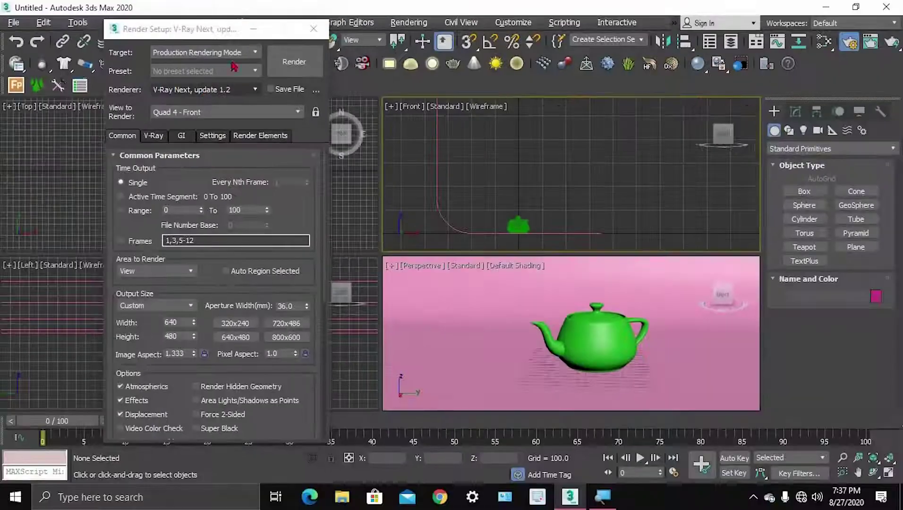
Make the Perspective view active and open the Render Setup with it as the view to render.
right_click(576, 355)
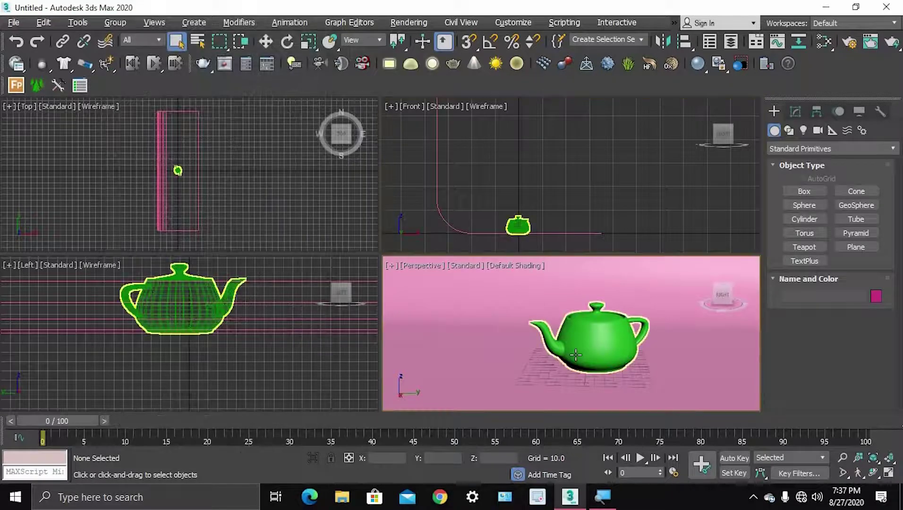
click(420, 25)
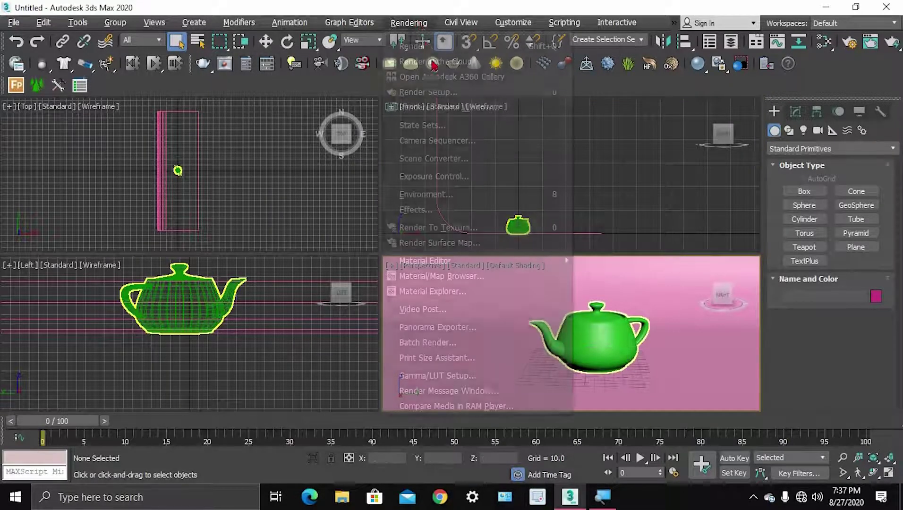
click(435, 93)
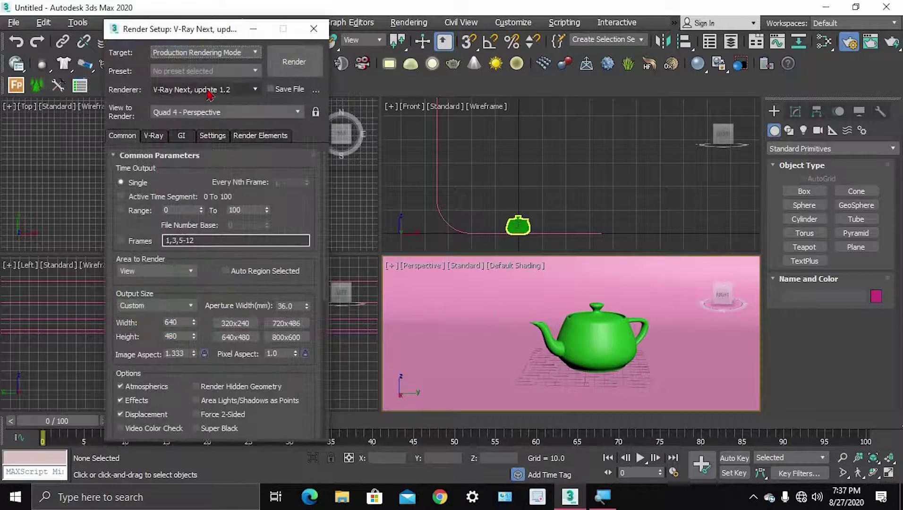
Switch the renderer to Scanline Renderer, test-render the Perspective view, and close the rendered image.
click(210, 97)
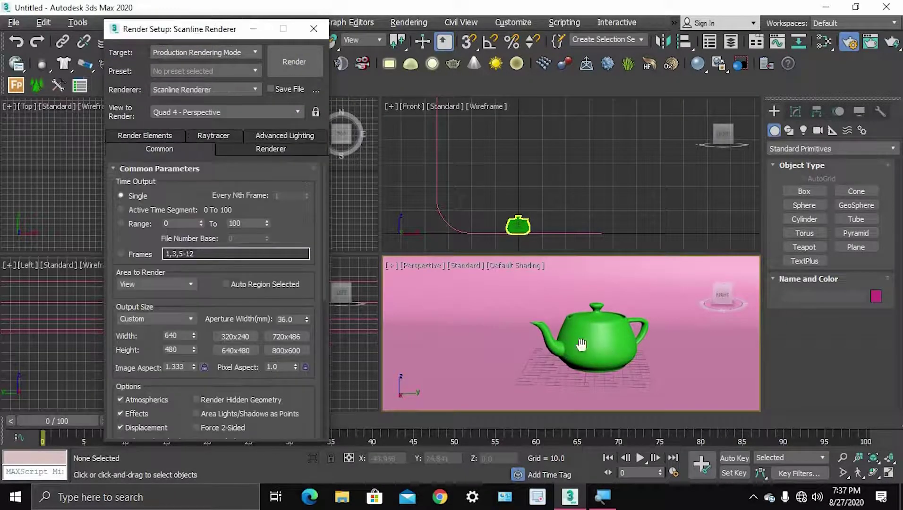
key(m)
key(shift+q)
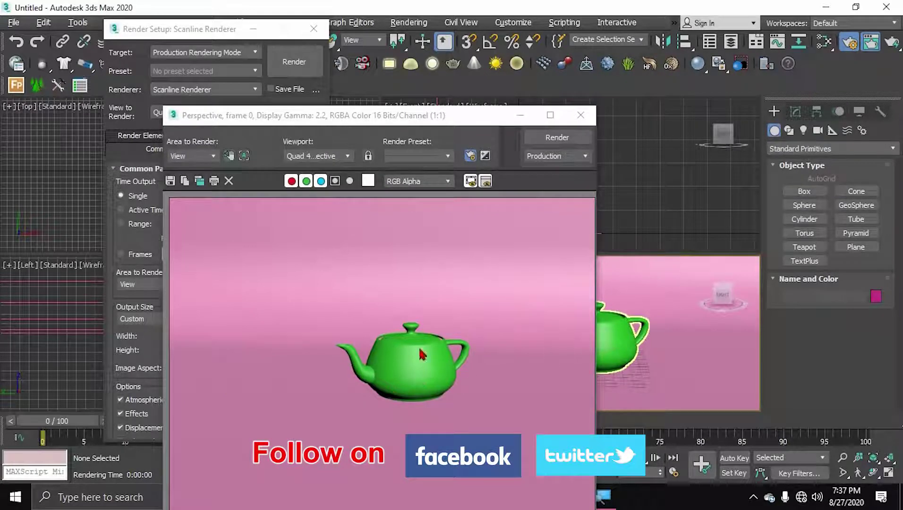
click(581, 115)
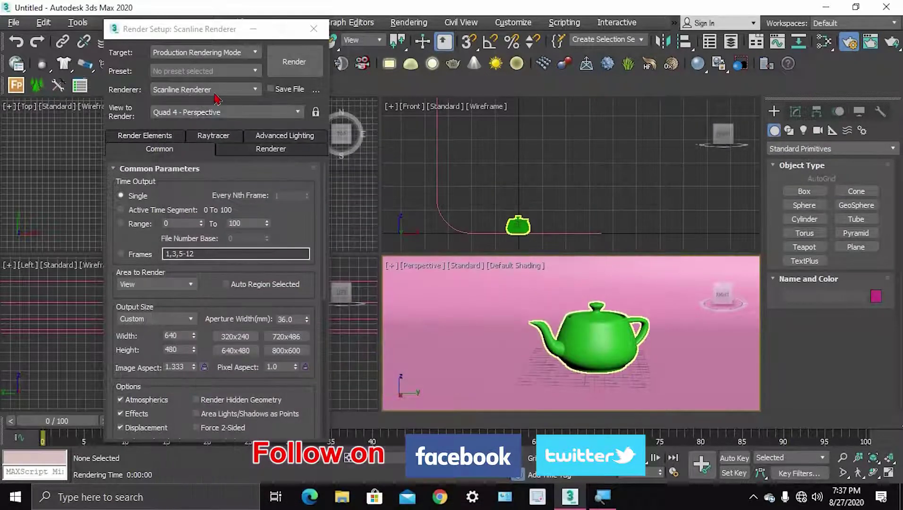
Set the renderer back to V-Ray Next, update 1.2, test-render the Perspective view, and close the frame buffer and Render Setup.
click(212, 90)
click(197, 154)
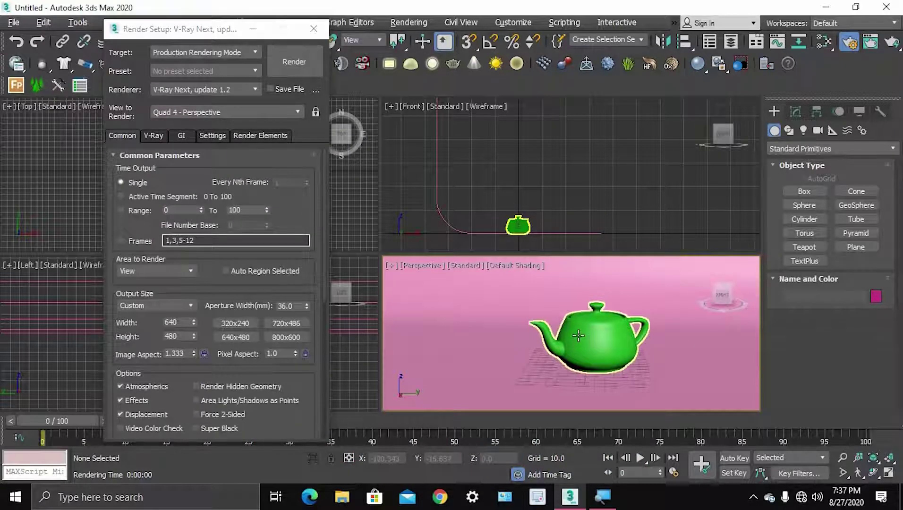
key(shift+q)
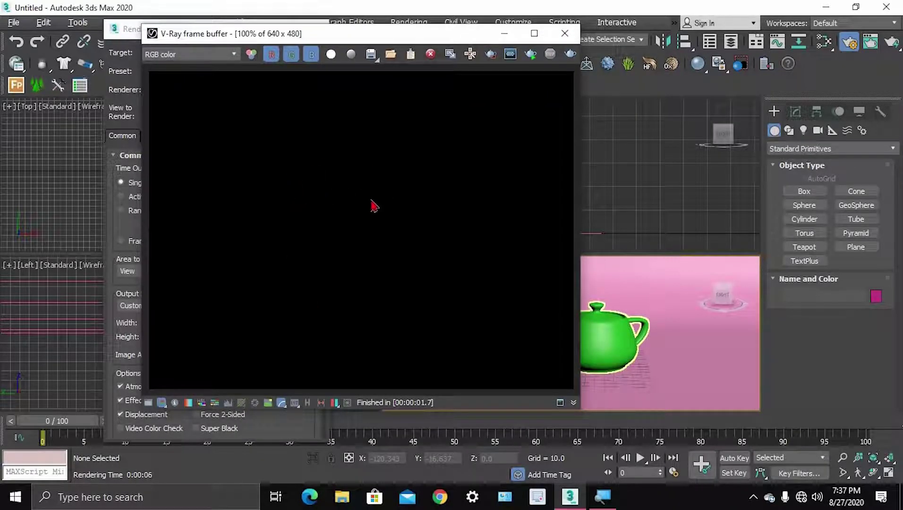
click(564, 34)
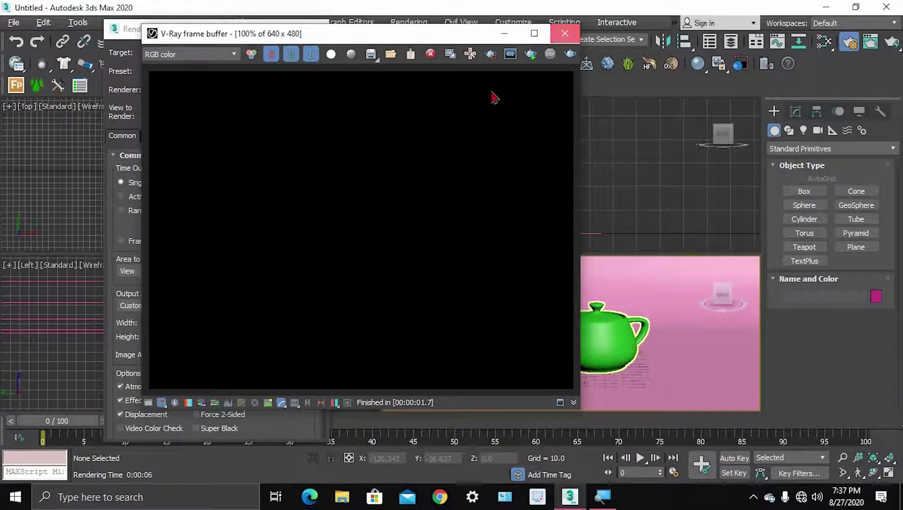
click(315, 29)
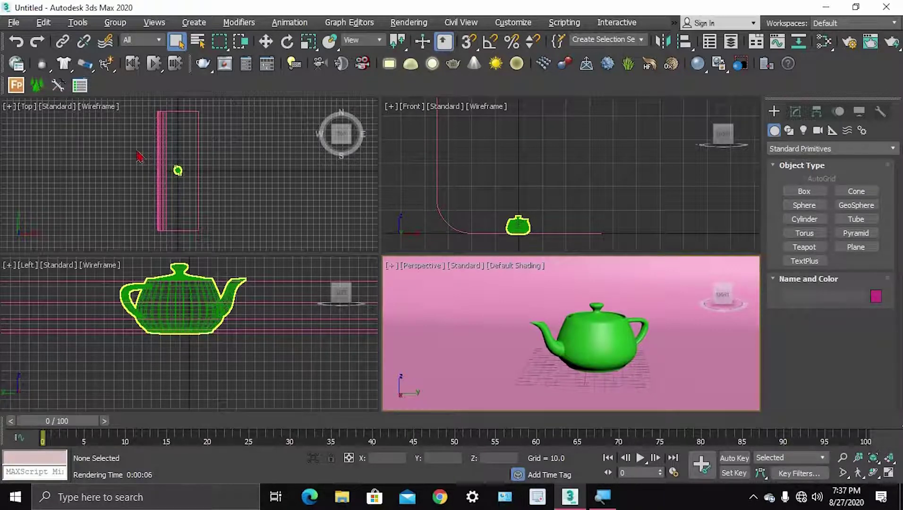
Select both the backdrop and the teapot in the Top view and open the Slate Material Editor, moved clear of the teapot.
drag(135, 149, 235, 194)
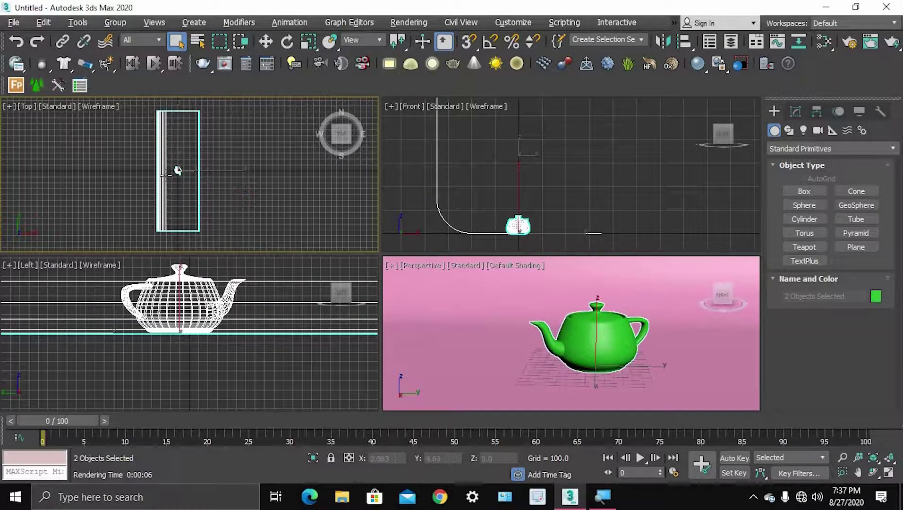
scroll(182, 172, up, 3)
scroll(184, 174, down, 2)
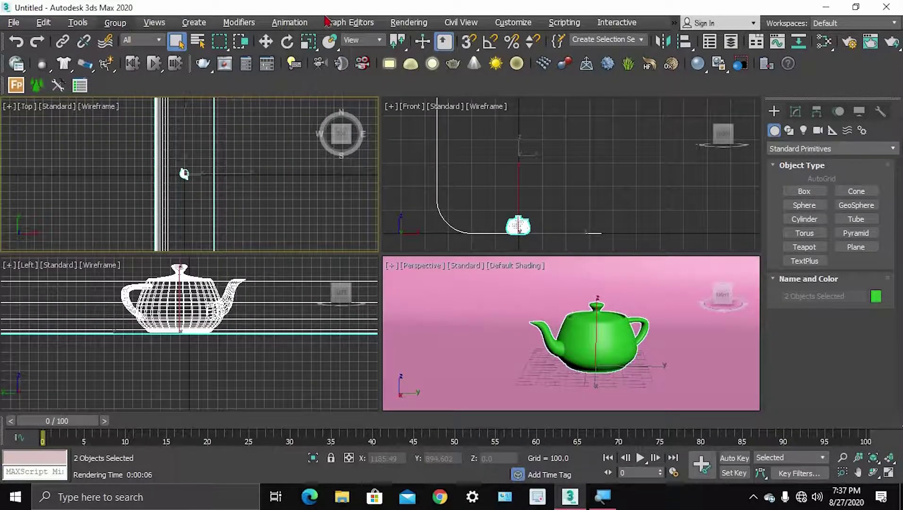
click(417, 26)
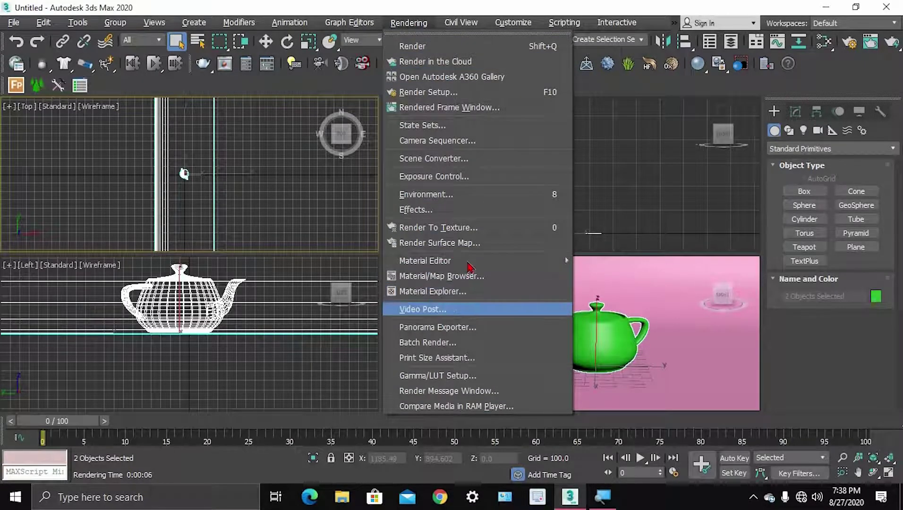
mouse_move(470, 265)
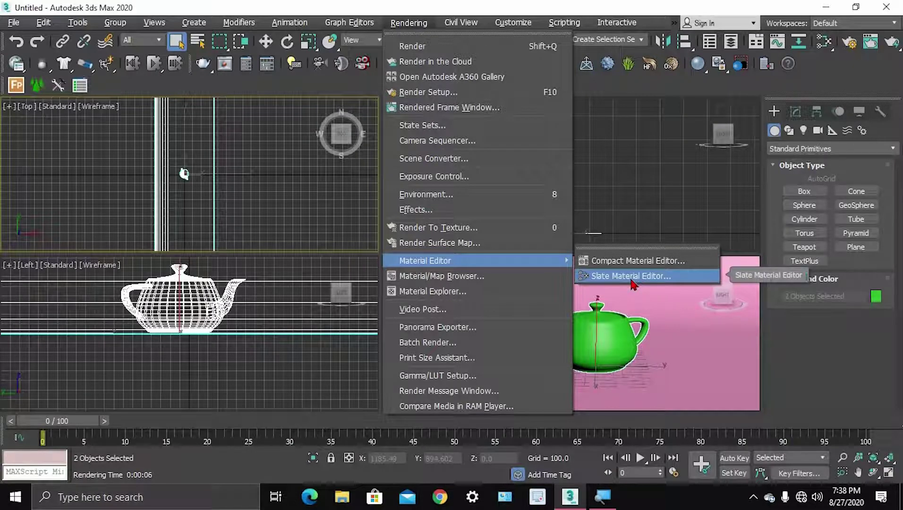
click(632, 278)
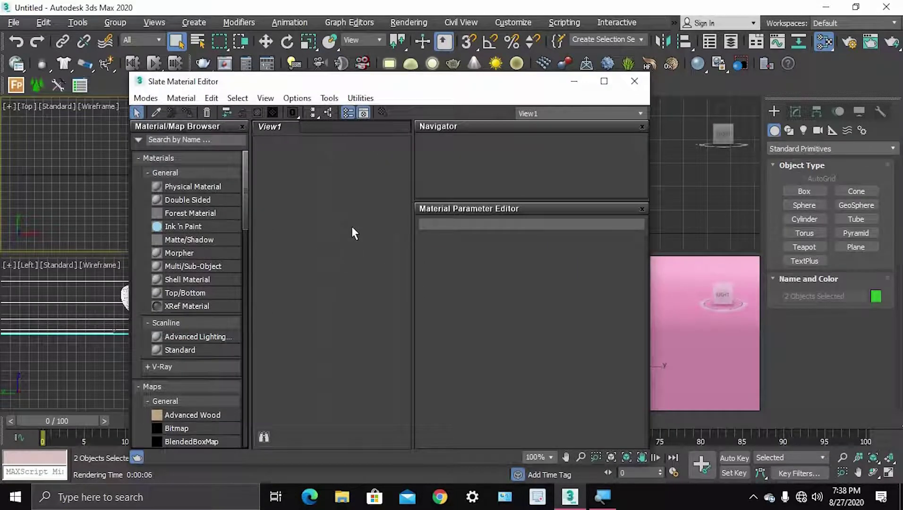
drag(409, 89, 322, 62)
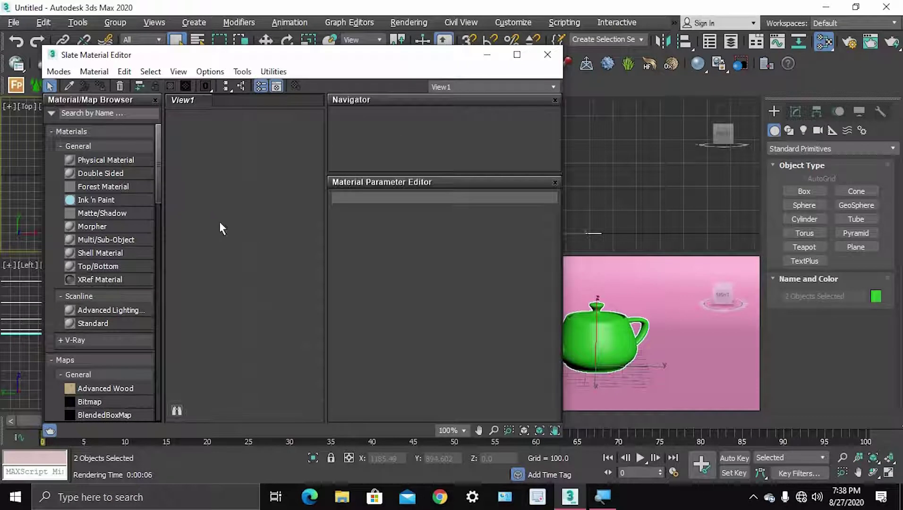
Create a VRayMtl material in the Slate Material Editor and assign it to the selected backdrop and teapot.
right_click(222, 228)
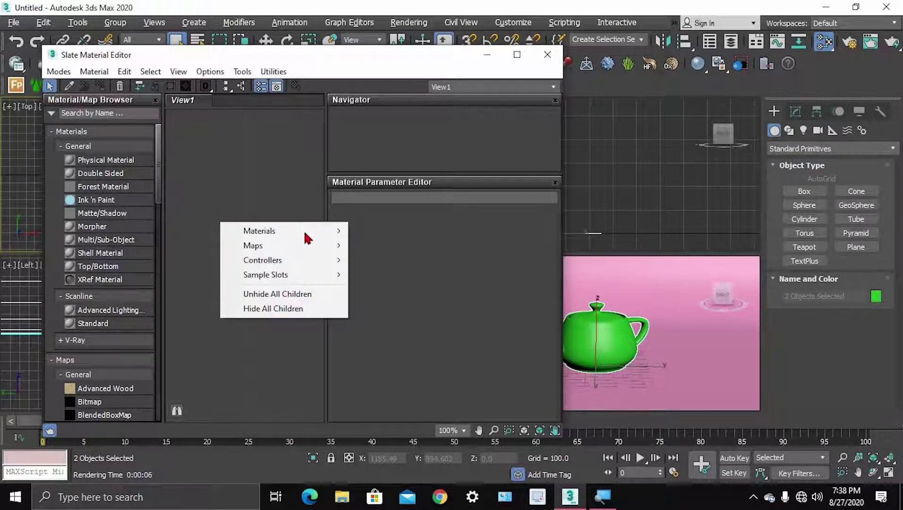
mouse_move(306, 237)
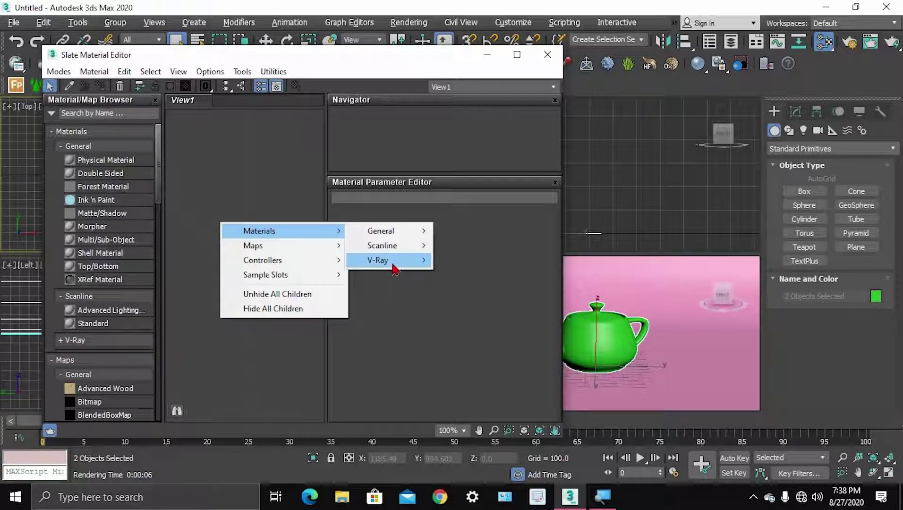
mouse_move(396, 267)
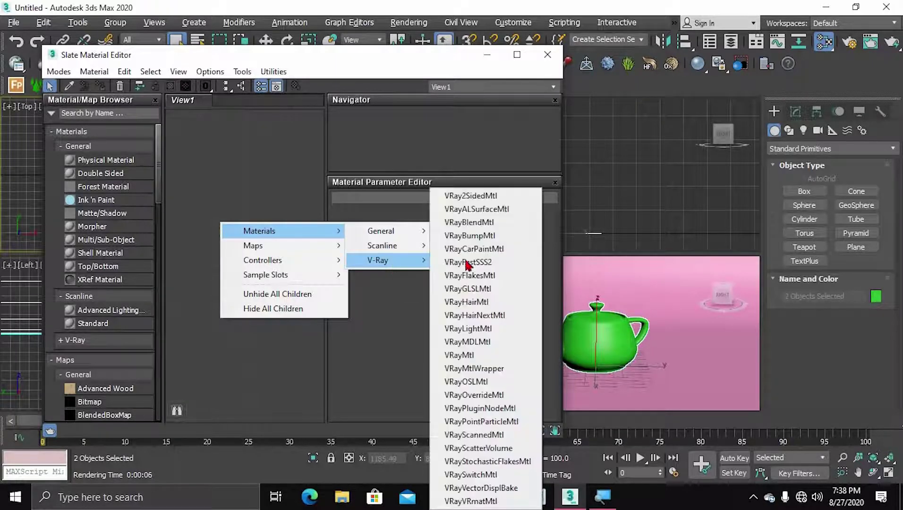
click(487, 355)
scroll(269, 266, down, 2)
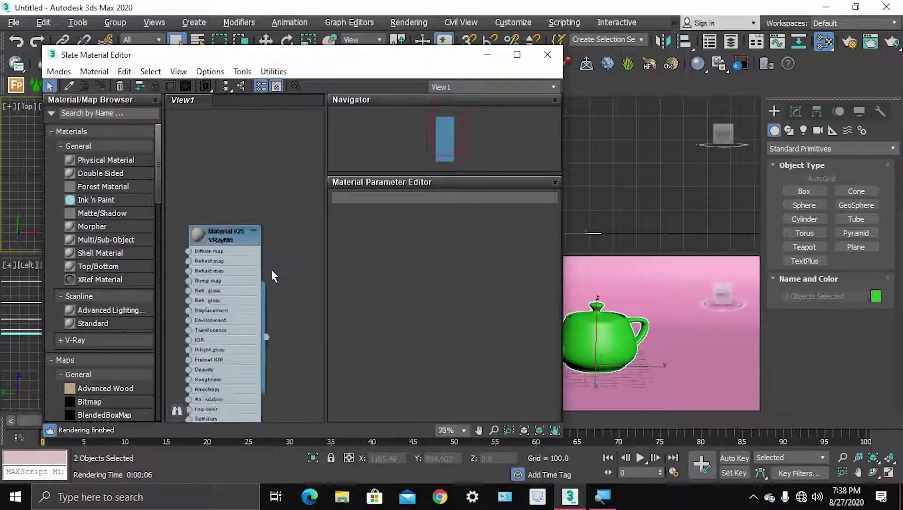
middle_drag(257, 236, 265, 173)
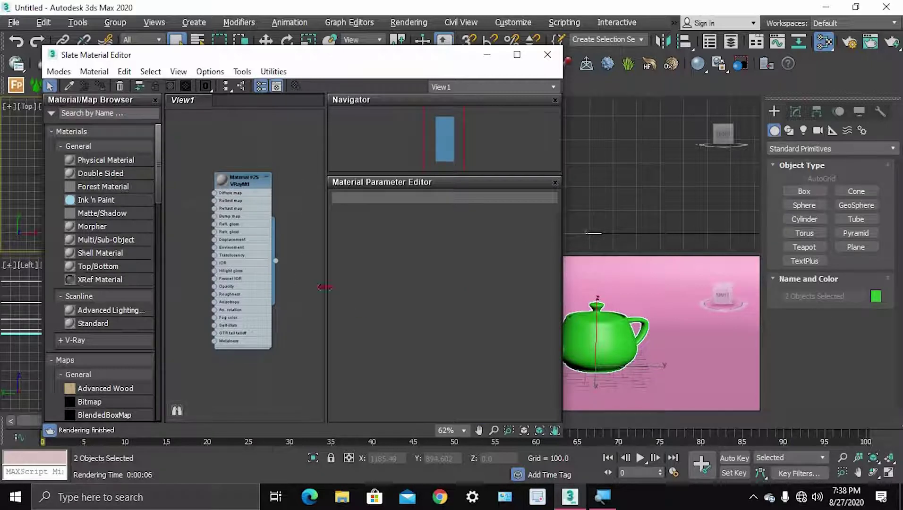
scroll(279, 259, up, 3)
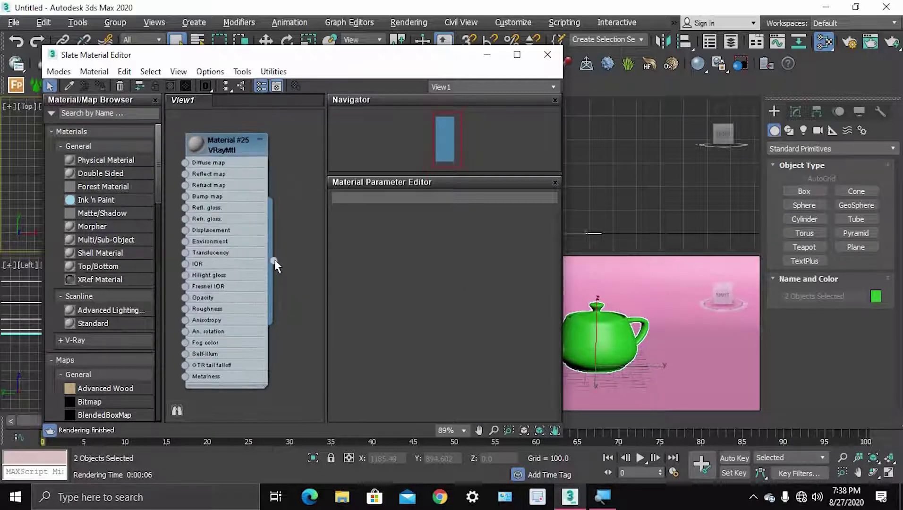
drag(275, 259, 618, 350)
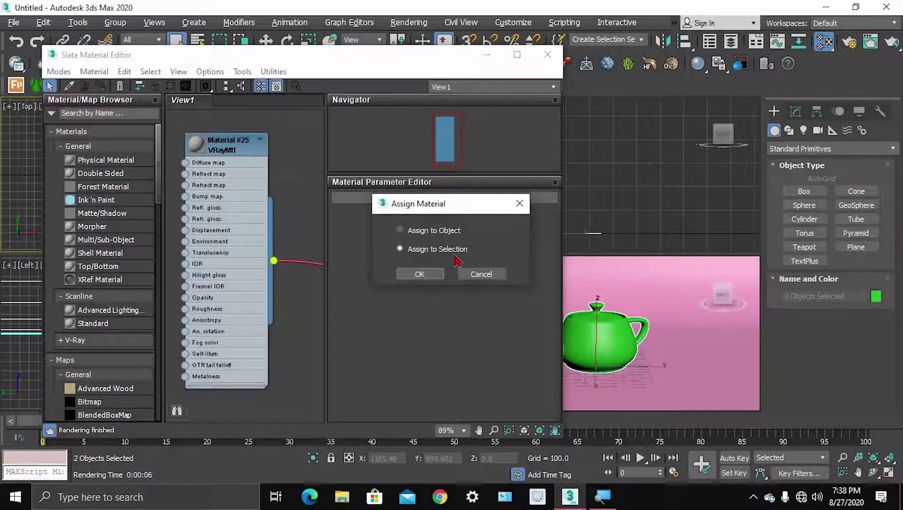
click(410, 275)
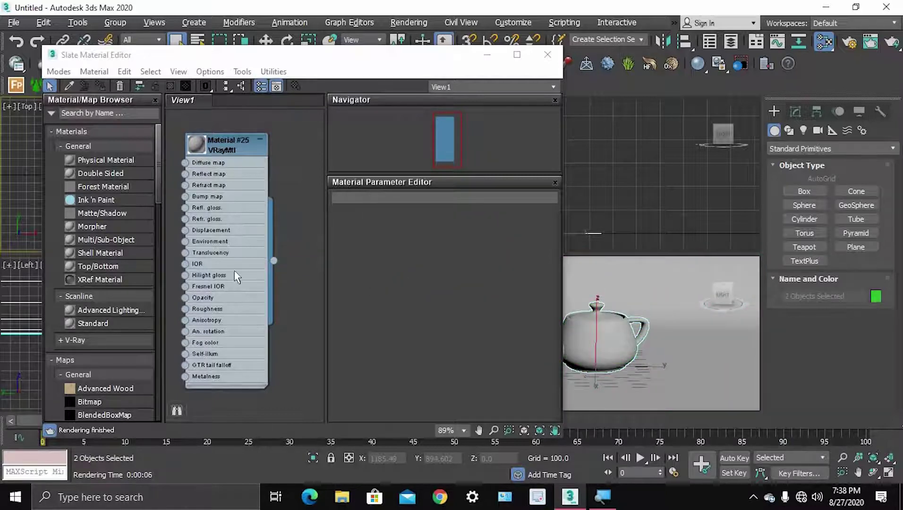
Set the VRayMtl material's diffuse color to a near-white with red, green and blue at 240.
scroll(259, 243, down, 2)
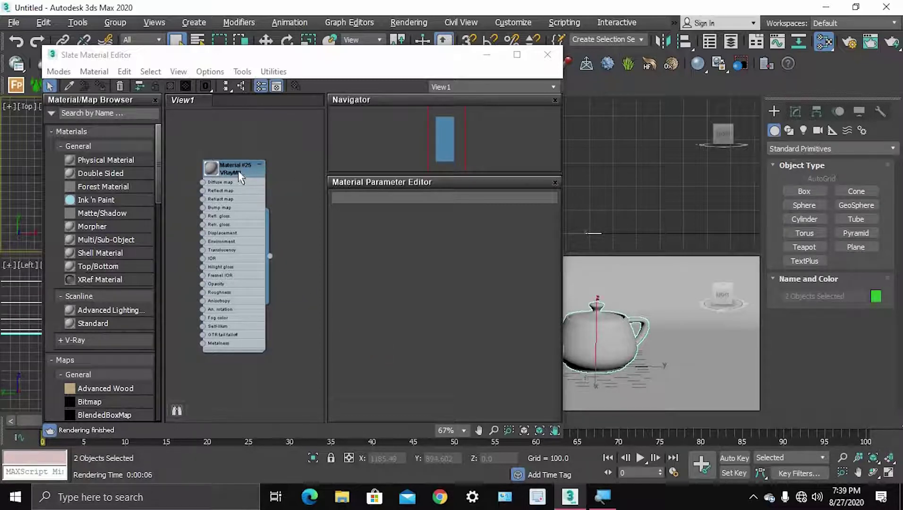
scroll(238, 172, up, 4)
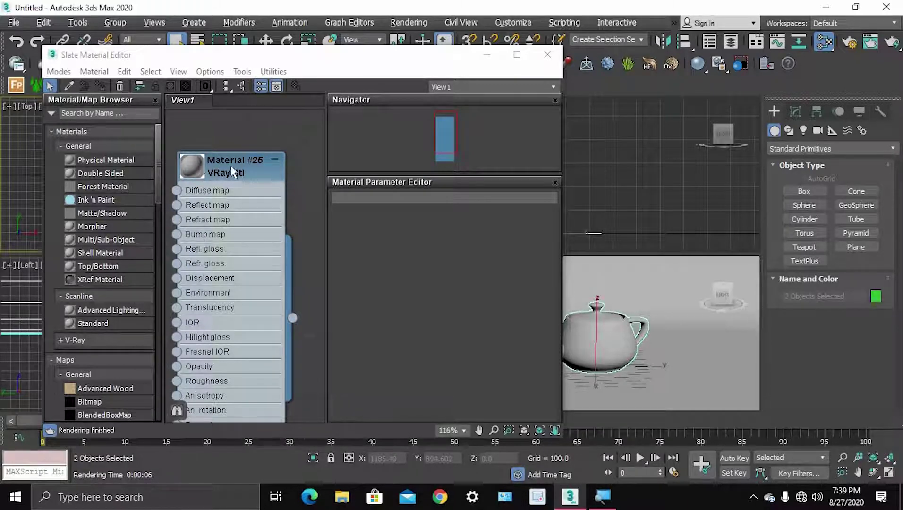
double_click(250, 166)
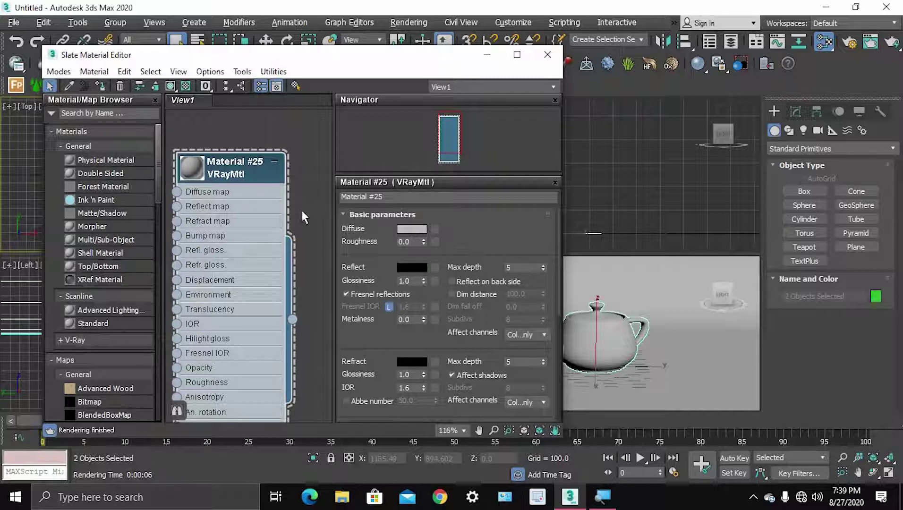
click(411, 229)
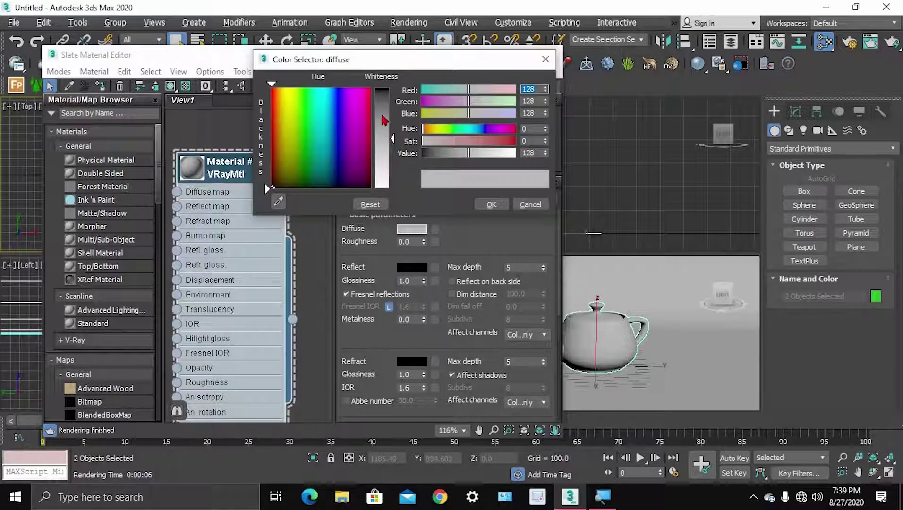
mouse_move(393, 140)
mouse_down()
mouse_move(392, 189)
mouse_move(393, 181)
mouse_up()
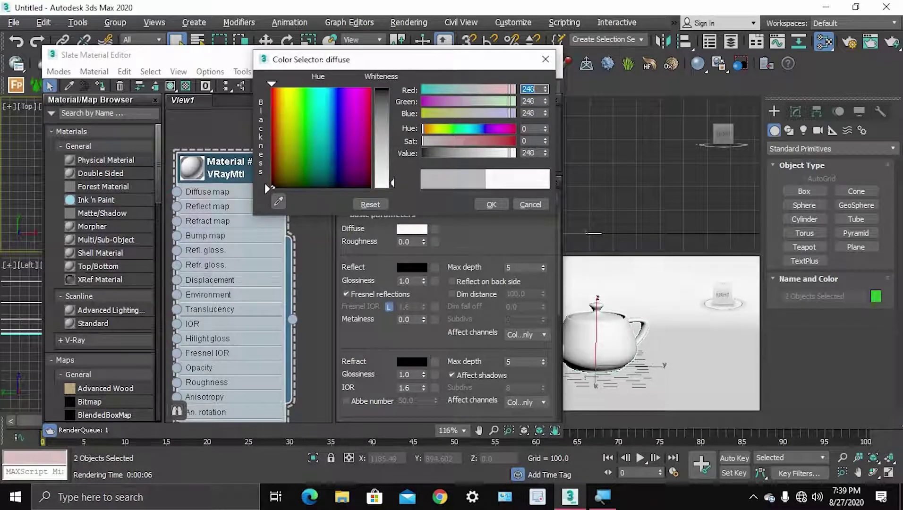
click(491, 204)
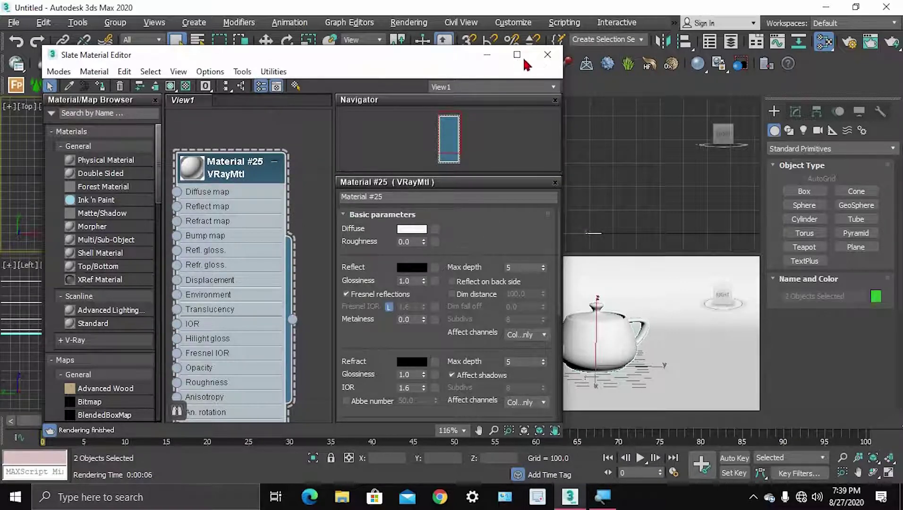
Close the material editor, test-render the Perspective view with V-Ray, and close the frame buffer.
click(548, 54)
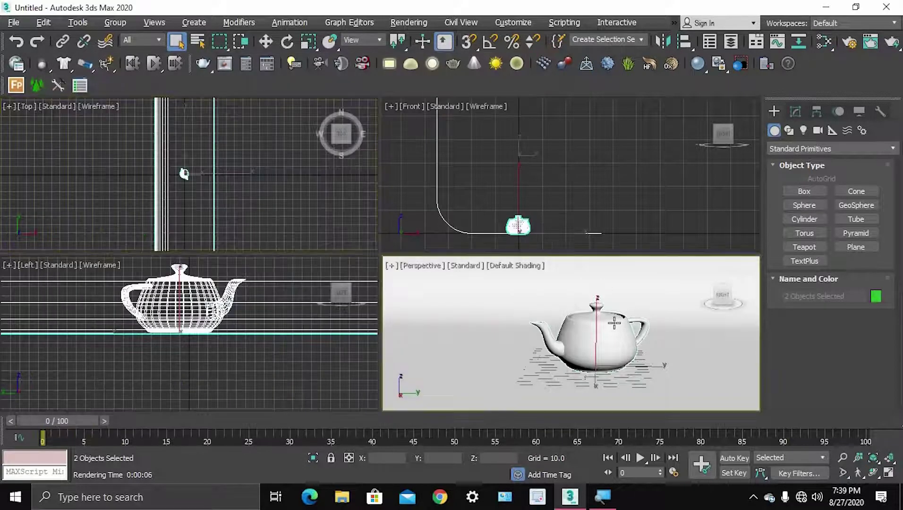
key(shift+q)
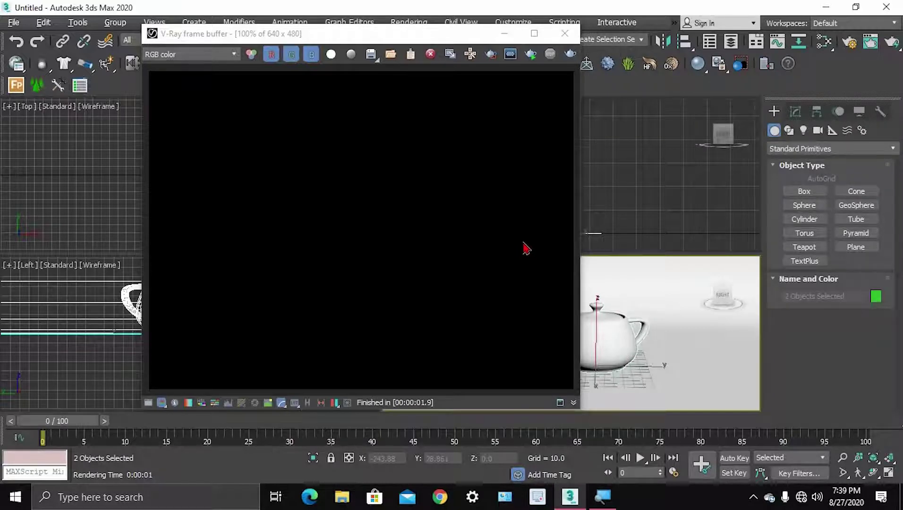
click(565, 33)
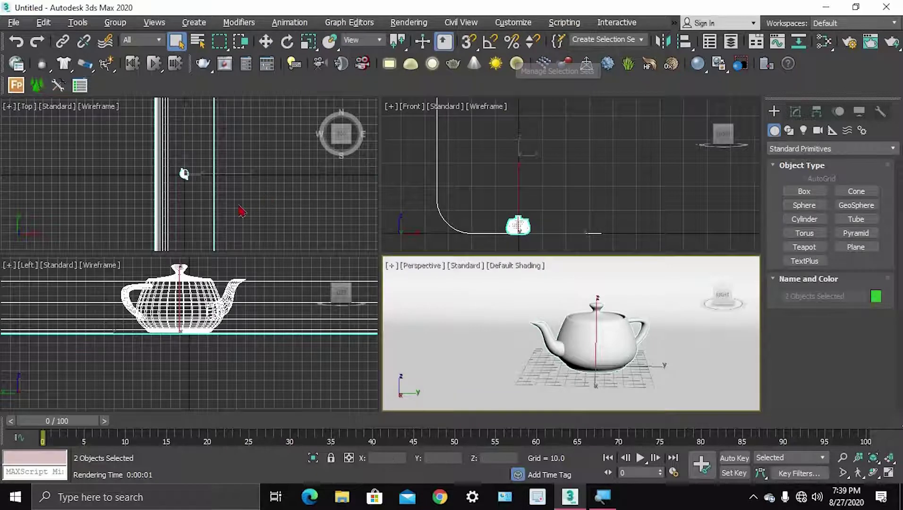
Create a plane VRayLight in the Front view spanning the backdrop and teapot, about 680 by 392 units.
scroll(284, 174, down, 3)
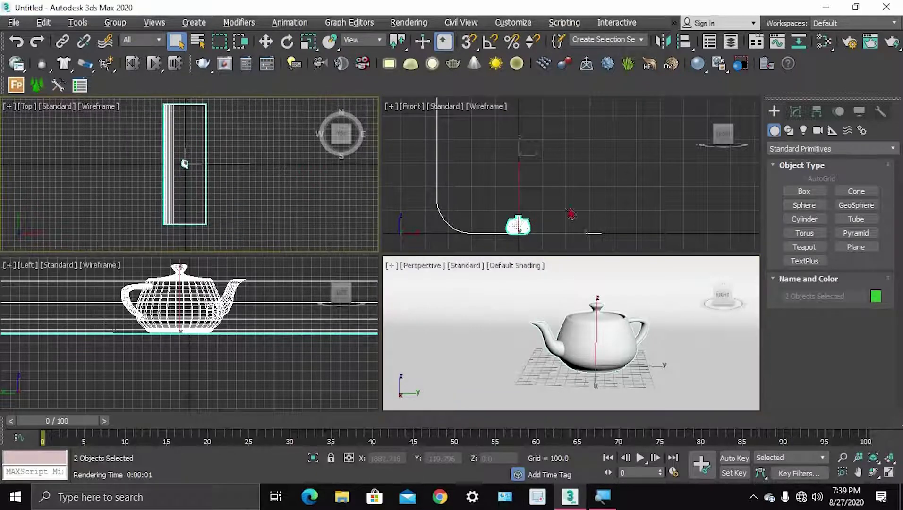
middle_drag(571, 214, 595, 207)
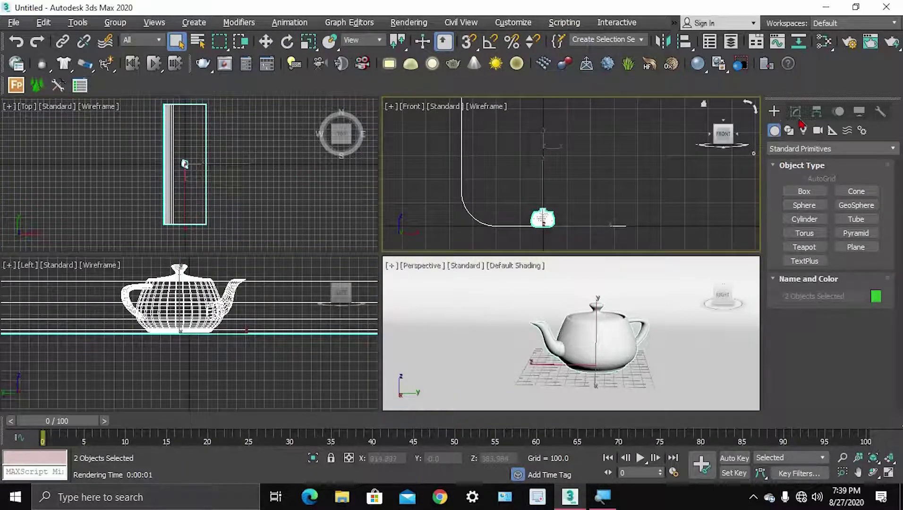
click(805, 132)
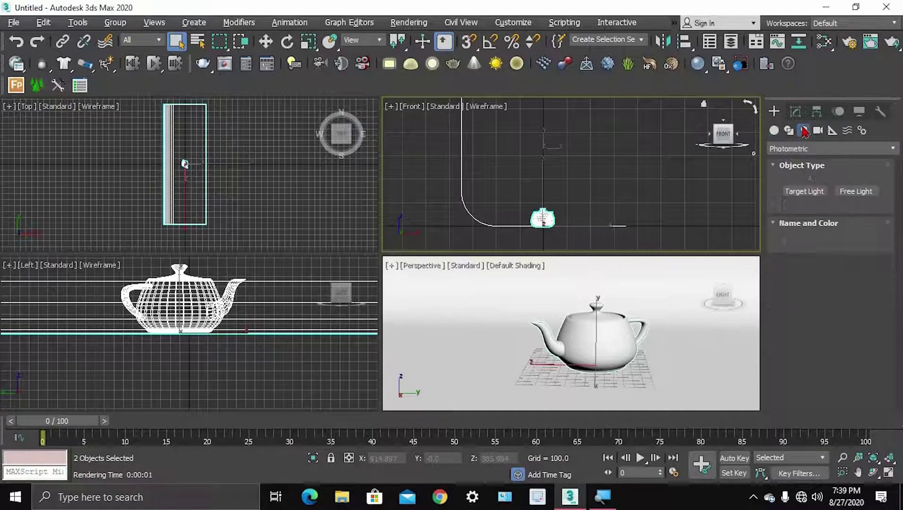
click(844, 150)
click(804, 186)
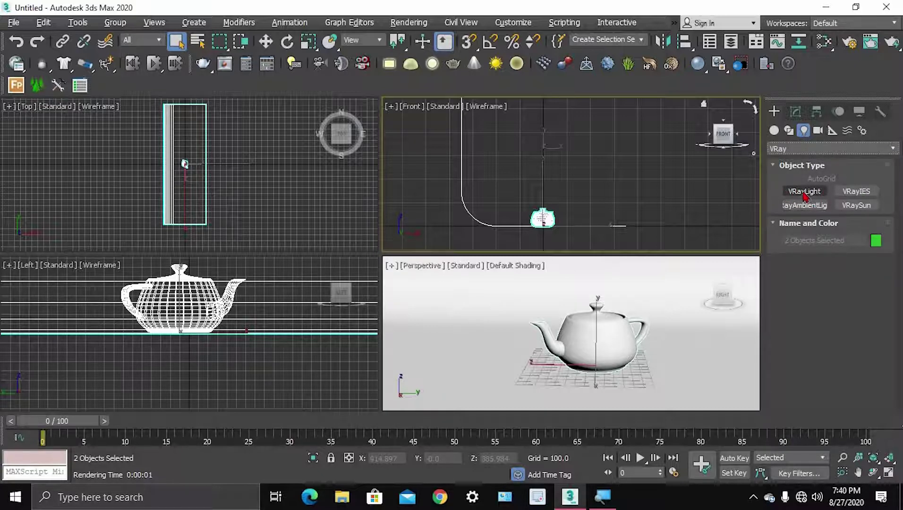
click(804, 193)
middle_drag(600, 194, 452, 149)
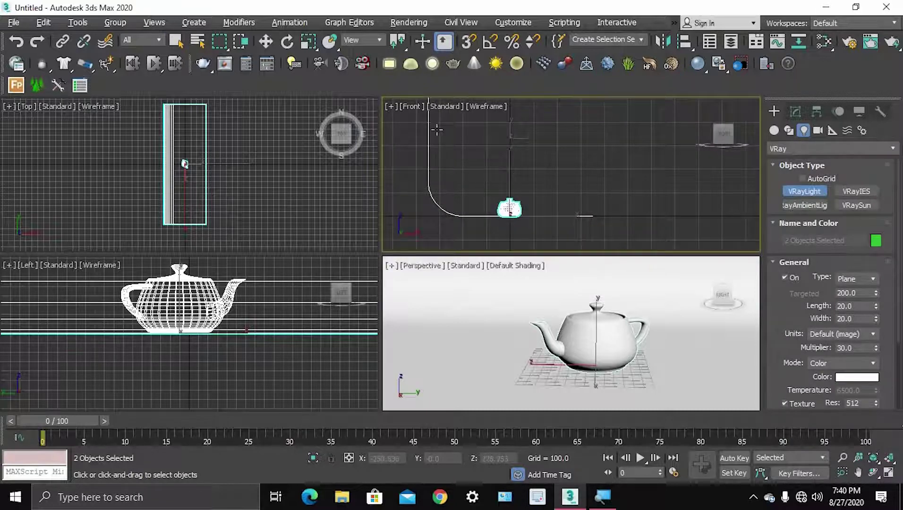
drag(431, 123, 592, 214)
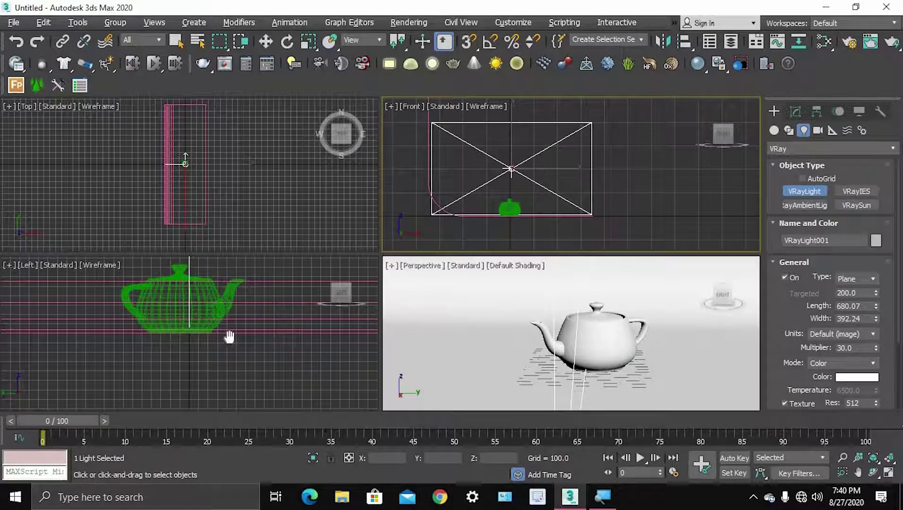
Move the plane light in the Left view away from the teapot to about Y -367 and raise it slightly to about Z 203.
scroll(229, 336, down, 5)
scroll(238, 334, down, 3)
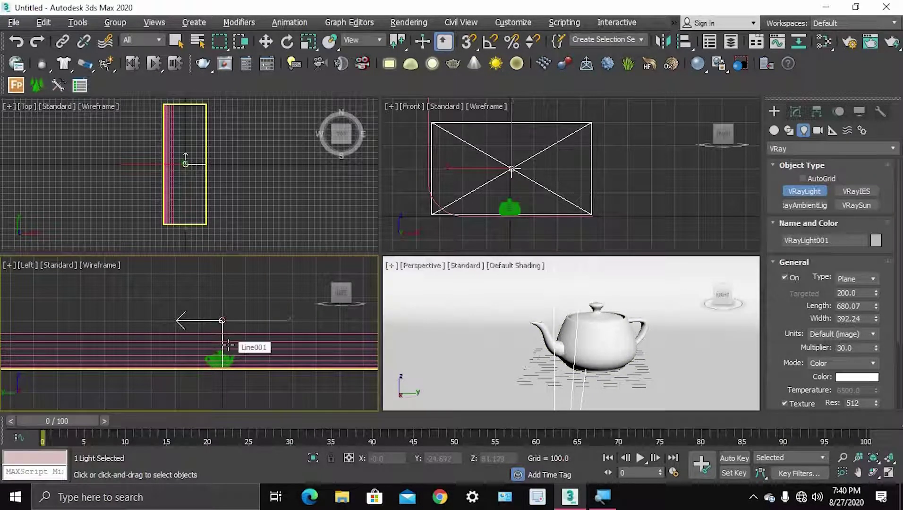
key(w)
drag(263, 322, 361, 325)
middle_drag(360, 323, 247, 333)
mouse_move(248, 334)
mouse_down()
mouse_move(272, 333)
mouse_move(209, 318)
mouse_move(246, 320)
mouse_up()
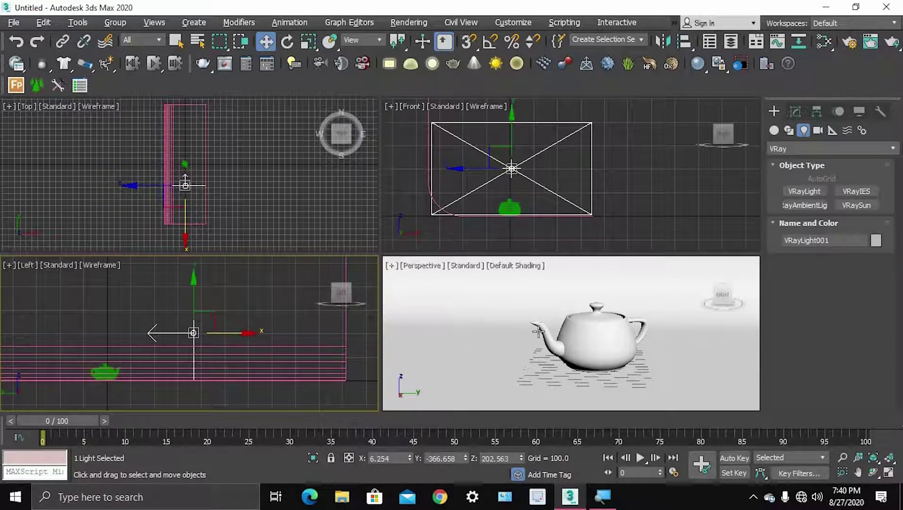
Test-render the Perspective view with V-Ray, cancel the render partway through, and close the frame buffer.
right_click(539, 332)
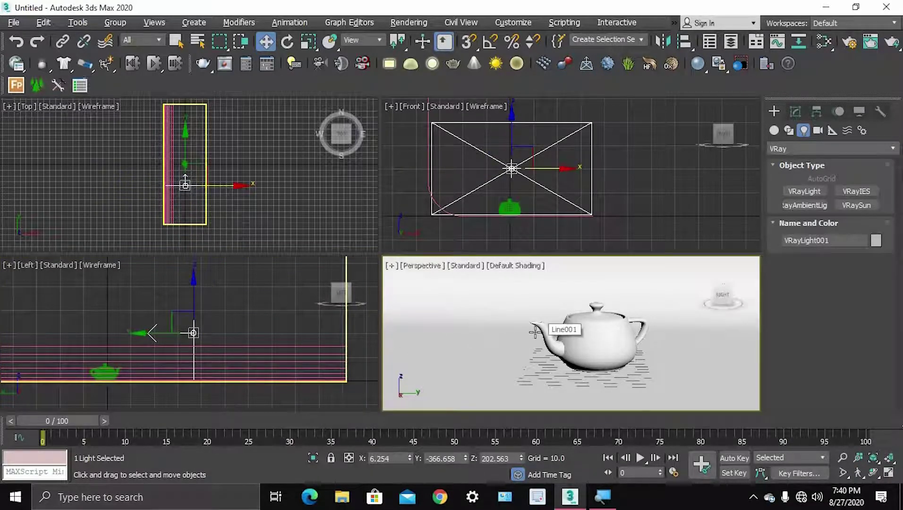
key(shift+q)
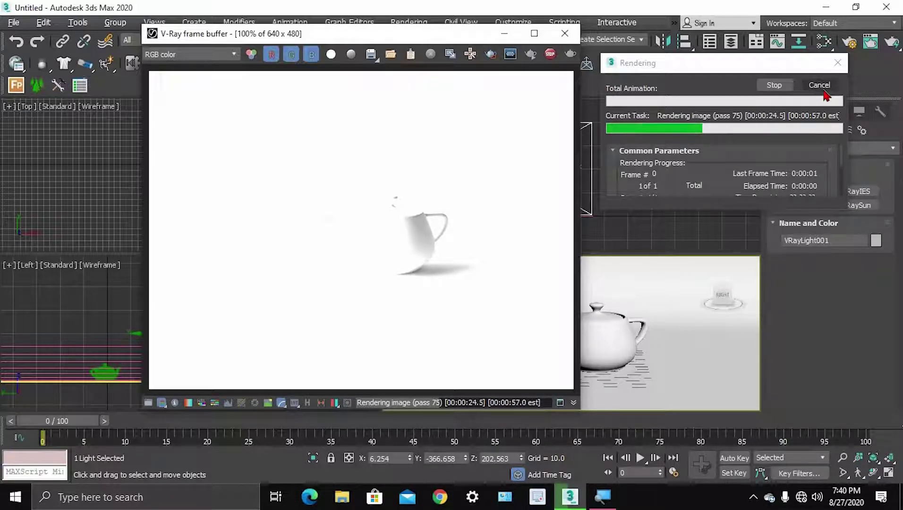
click(818, 89)
click(817, 90)
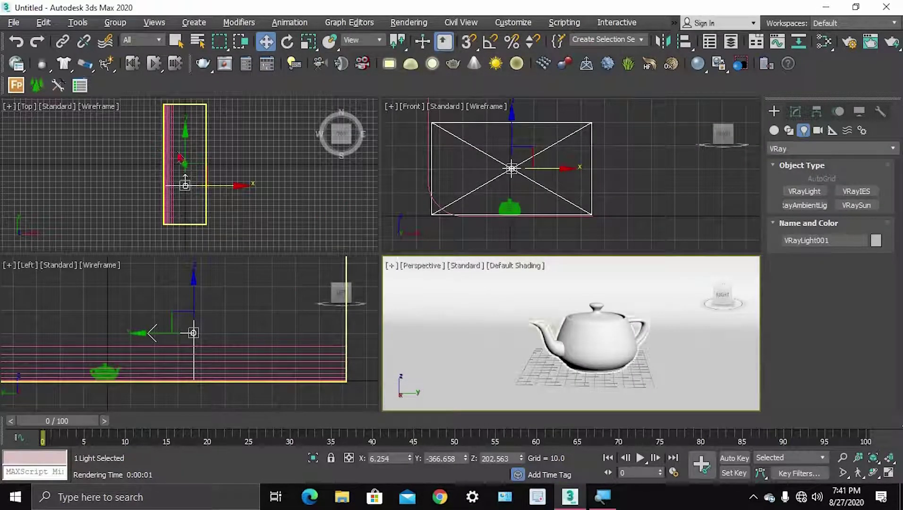
Create a VRayPhysicalCamera in the Top view, placed in front of the backdrop and aimed at the teapot, with a target distance of about 666.
scroll(232, 166, up, 3)
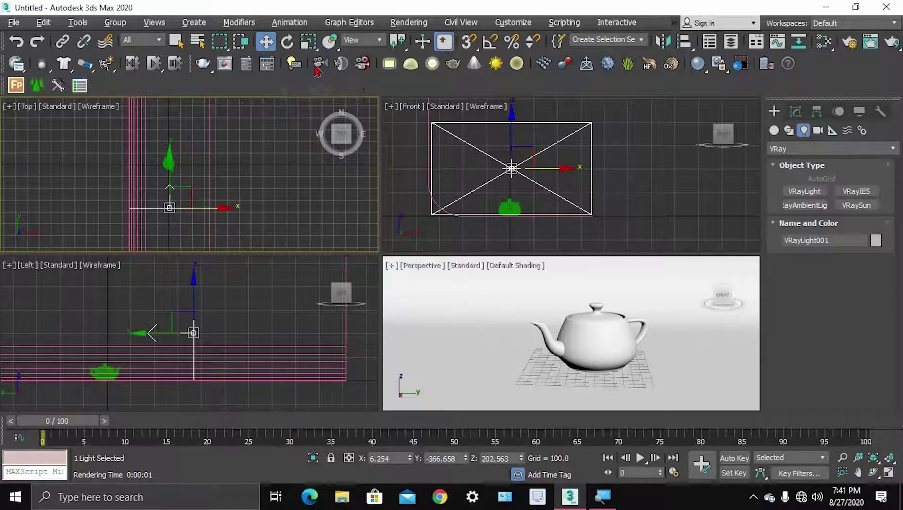
click(817, 132)
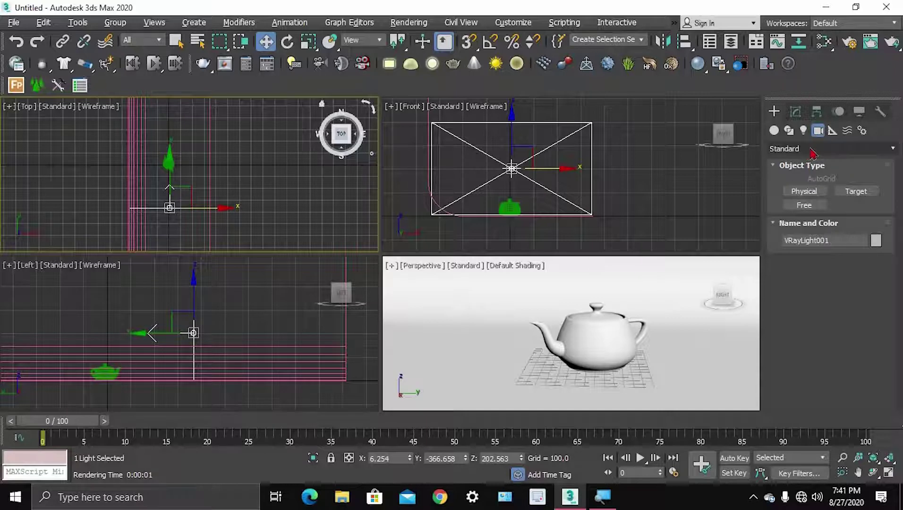
click(812, 150)
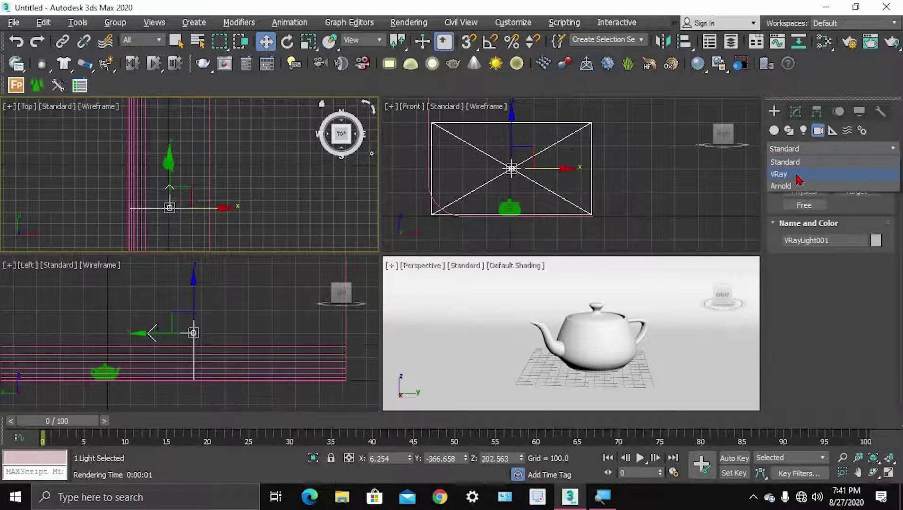
click(799, 176)
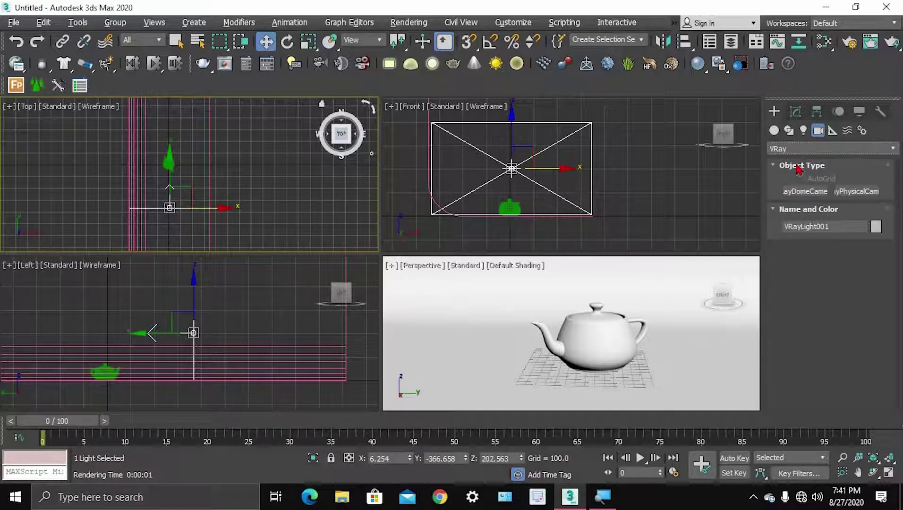
click(850, 194)
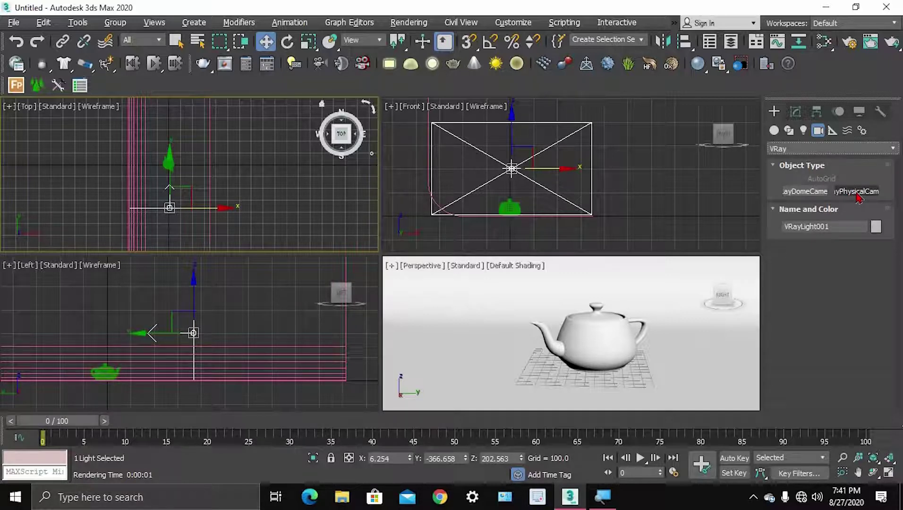
click(858, 193)
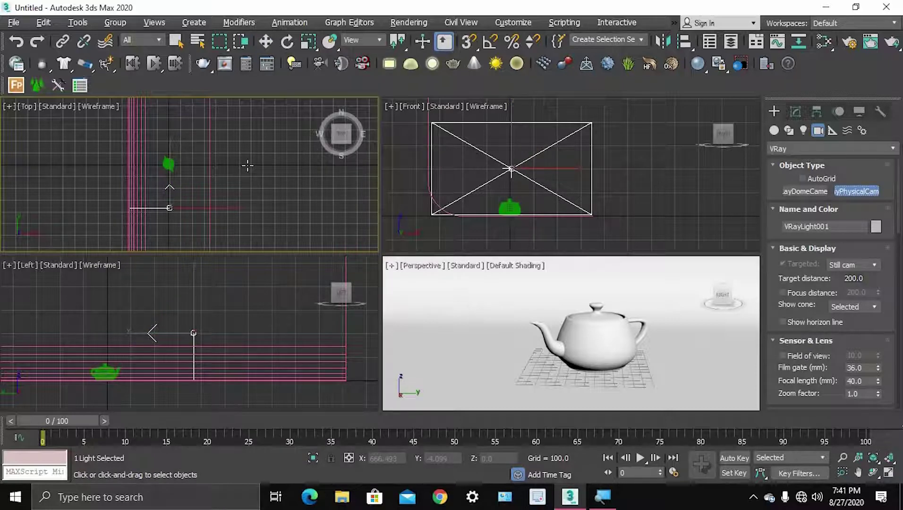
drag(247, 166, 165, 165)
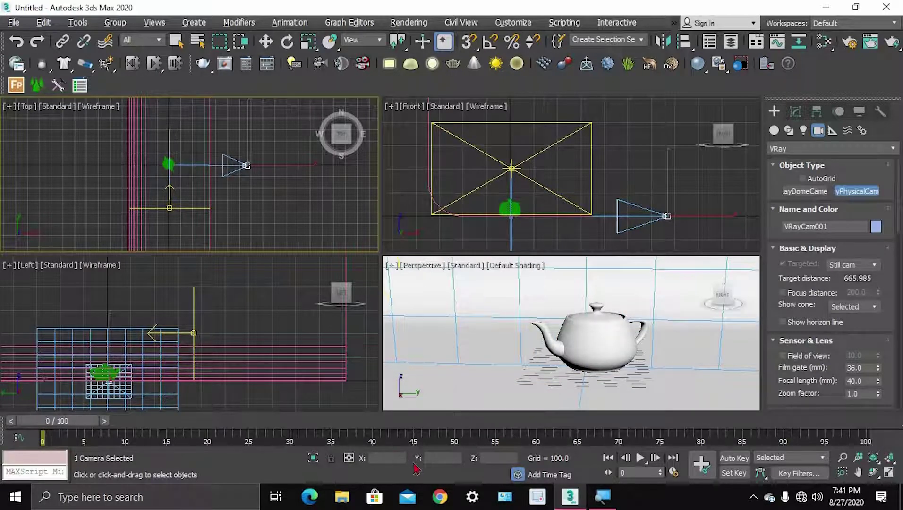
Set the camera's Y position to 0, restrict the selection filter to Cameras, and set the camera target's Y position to 0 as well.
key(w)
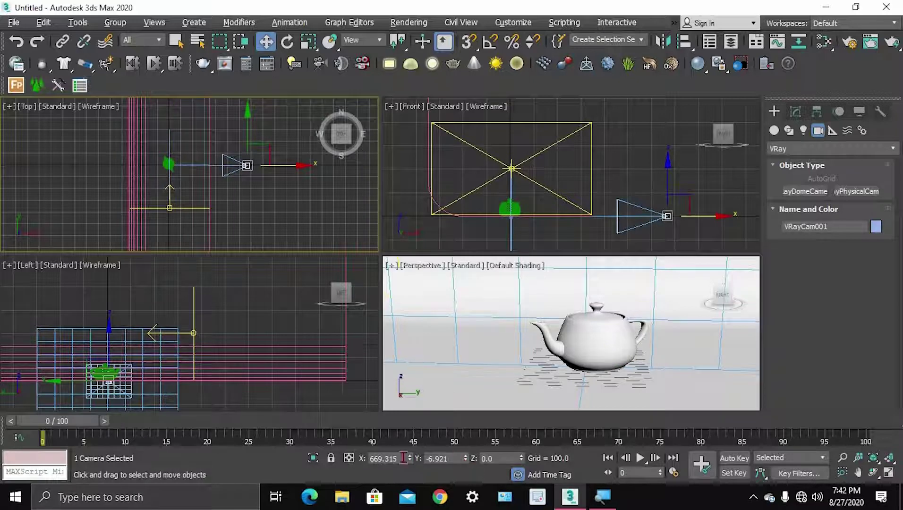
right_click(465, 459)
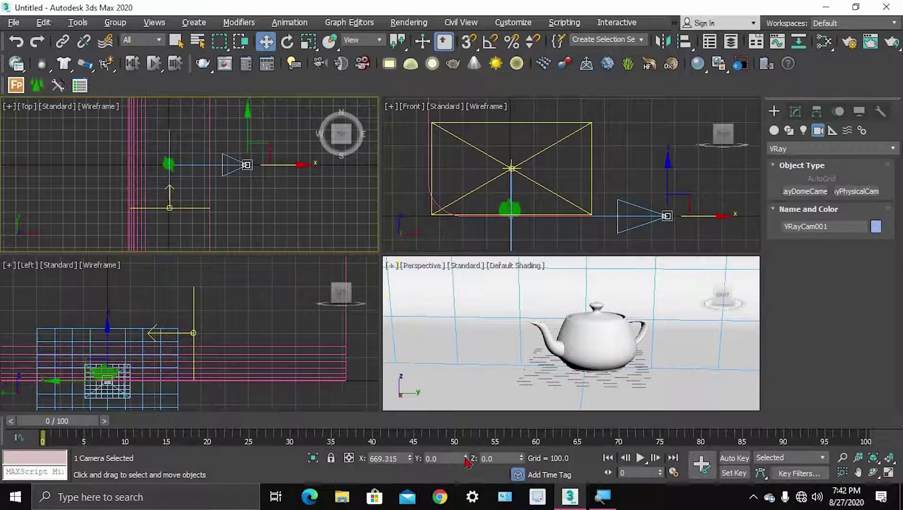
click(145, 40)
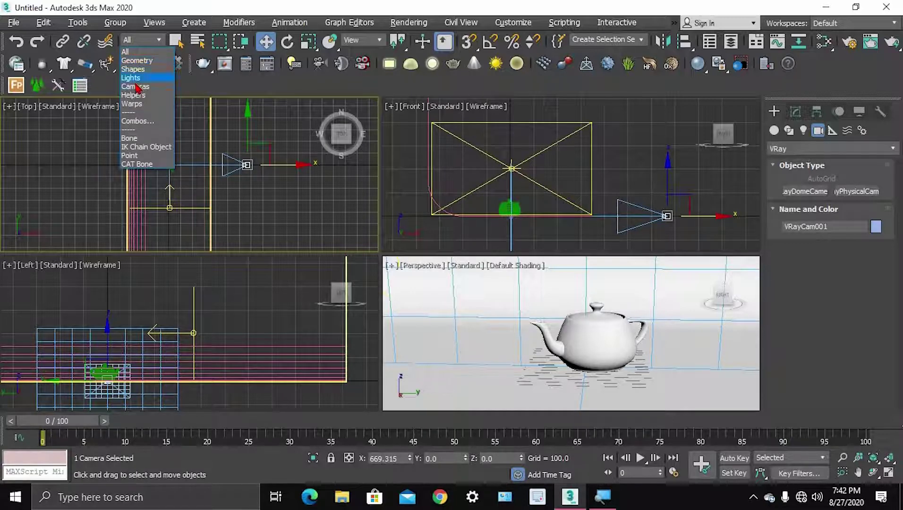
click(135, 87)
click(169, 164)
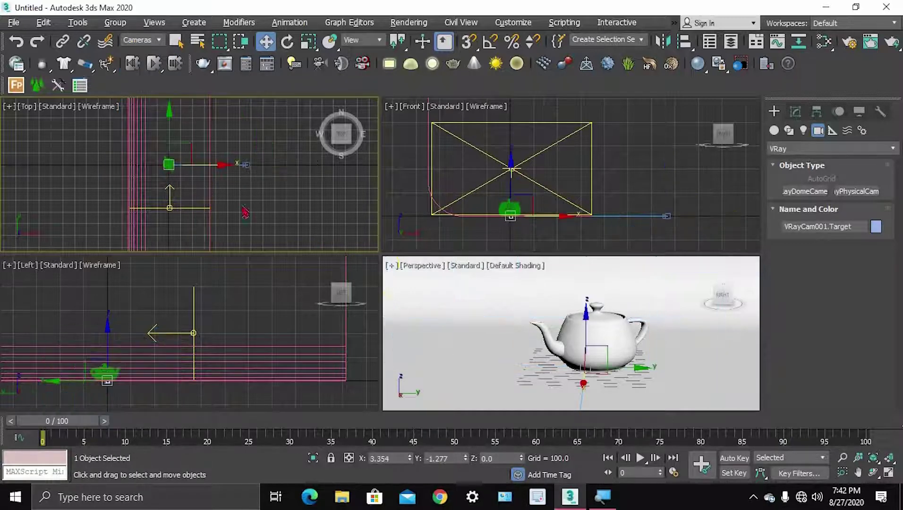
right_click(467, 459)
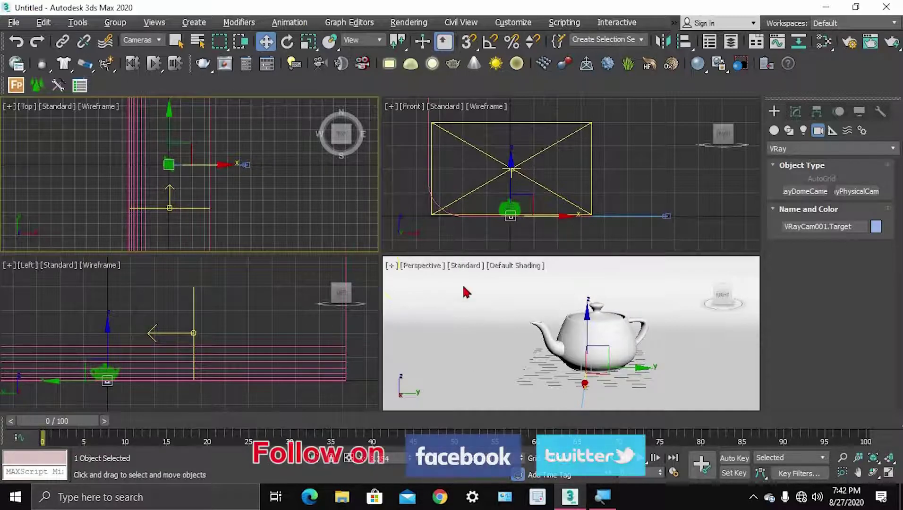
Switch the Perspective view to the V-Ray camera and pan the camera upward so the floor and teapot are in frame.
right_click(621, 347)
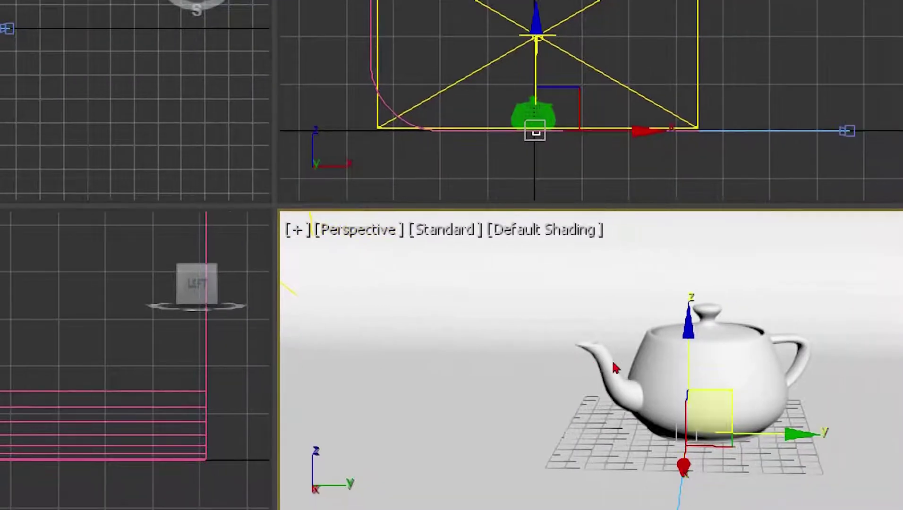
key(c)
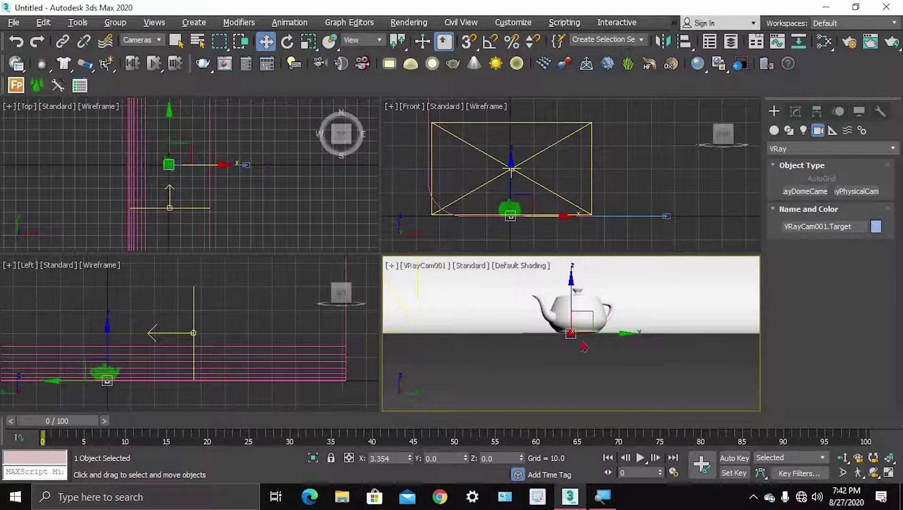
middle_drag(622, 295, 603, 339)
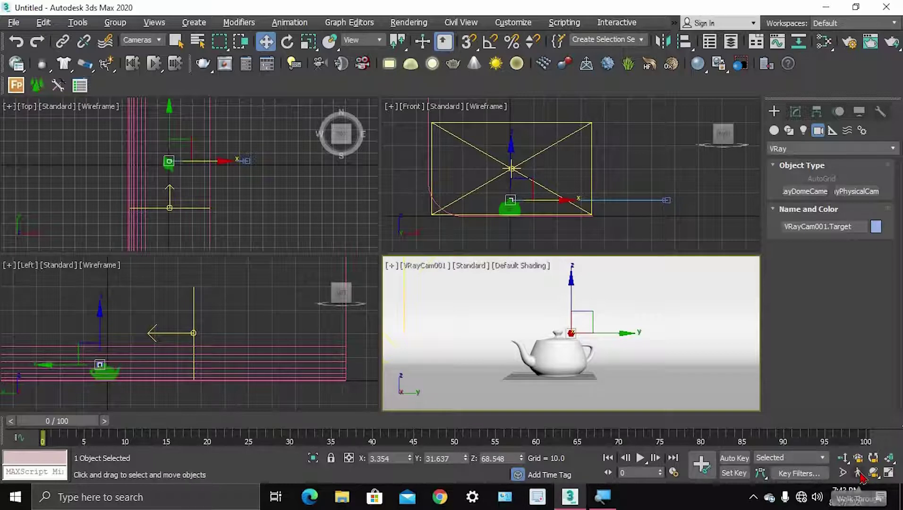
click(861, 478)
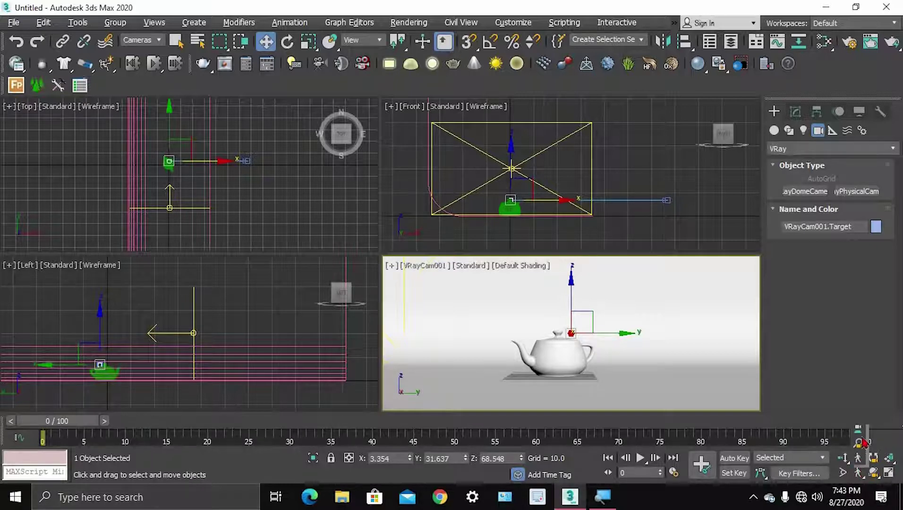
drag(861, 478, 859, 429)
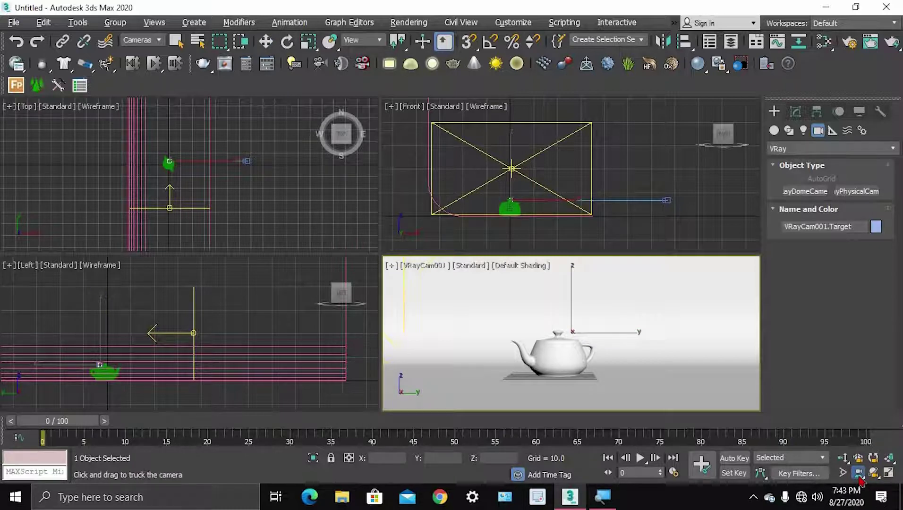
drag(860, 477, 860, 445)
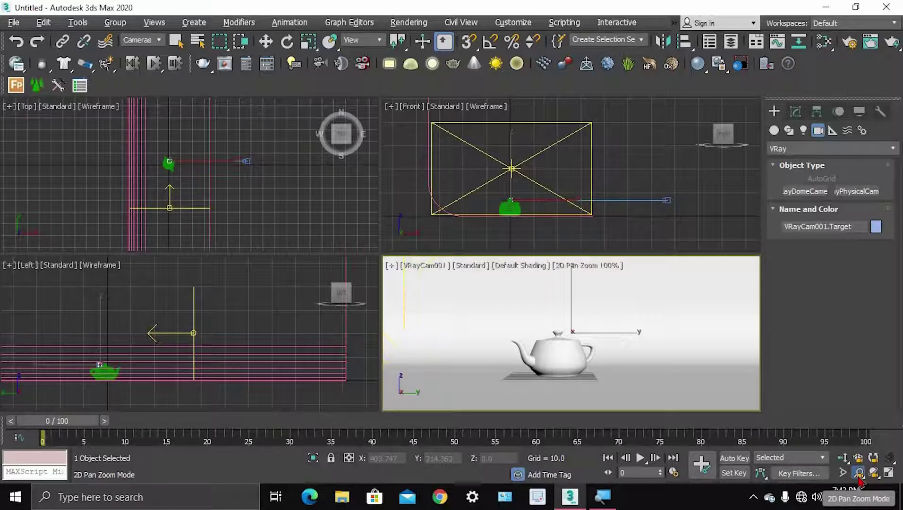
click(859, 473)
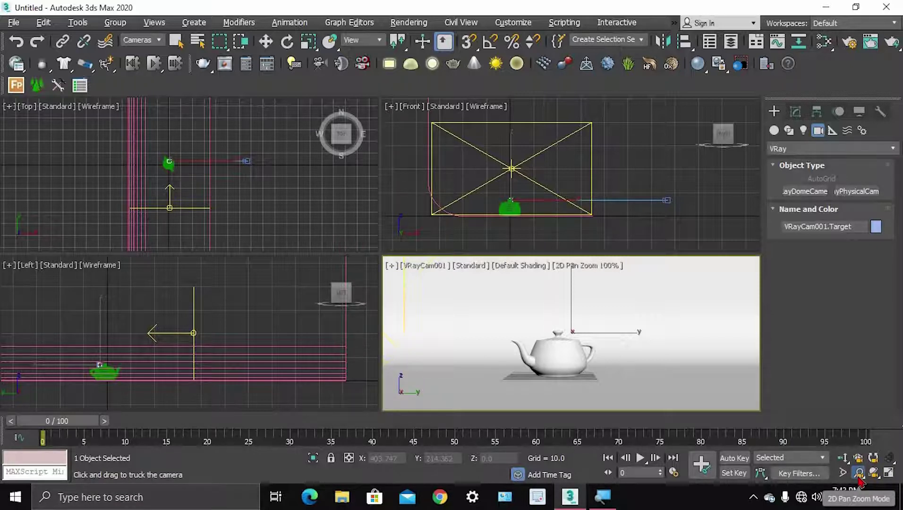
Bring the camera closer to the teapot with Walk Through, lower it slightly, and reset the selection filter to All.
drag(860, 479, 860, 465)
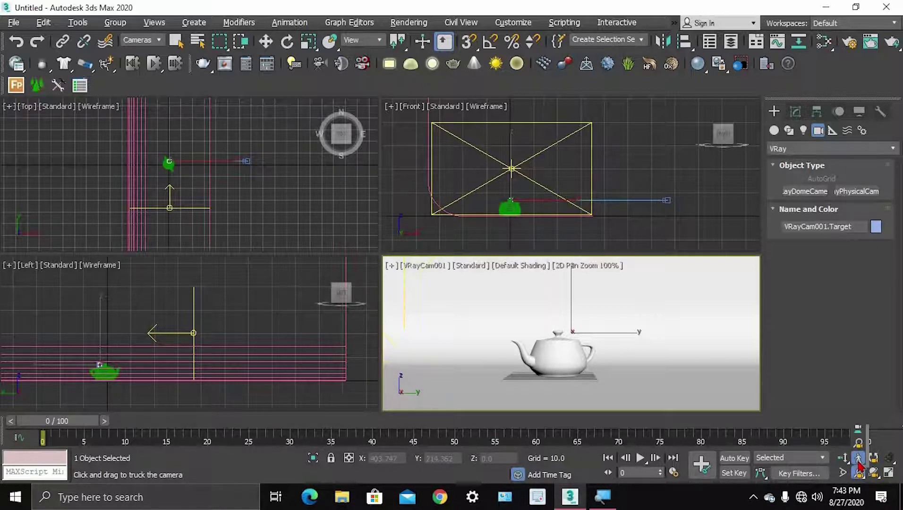
drag(858, 466, 859, 466)
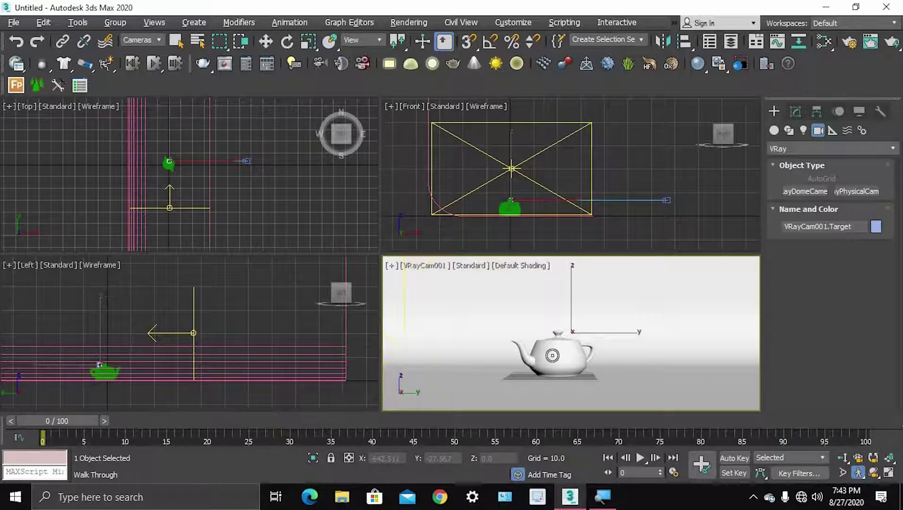
key(w)
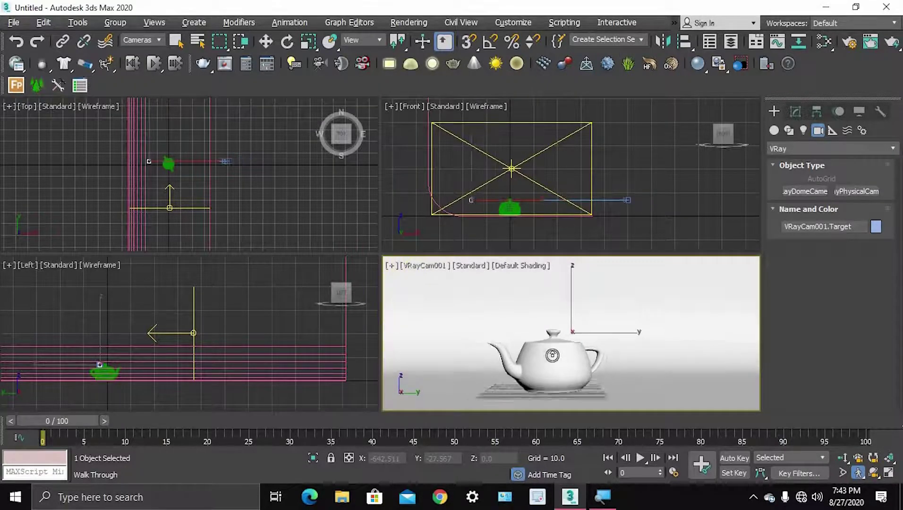
middle_drag(551, 374, 554, 364)
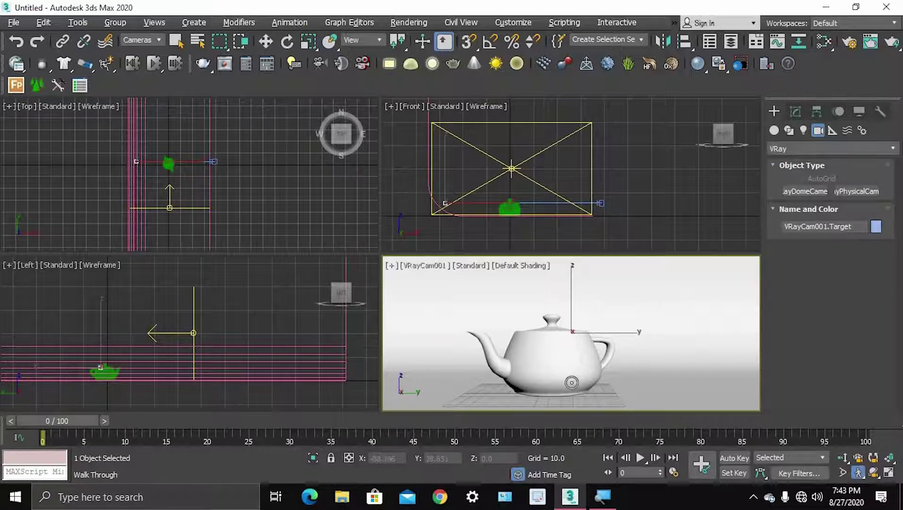
click(142, 39)
click(135, 51)
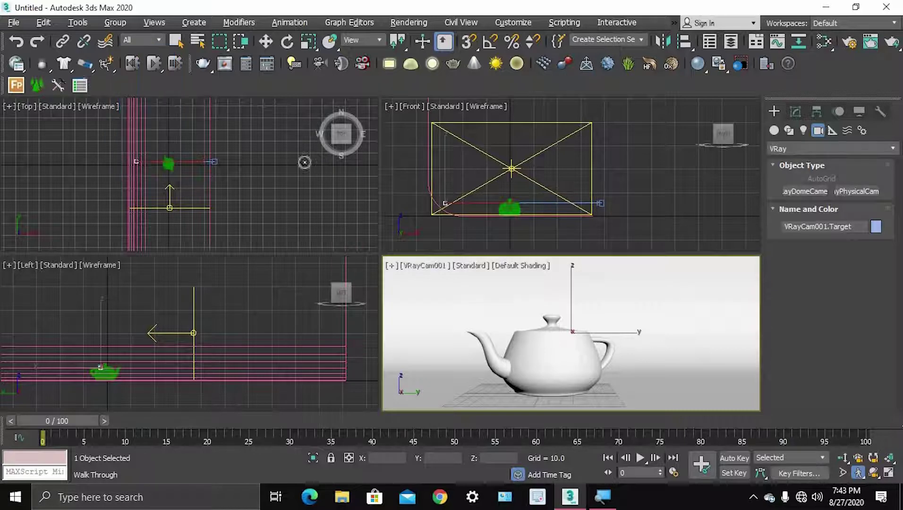
Select the V-Ray physical camera itself instead of its target and set its film speed (ISO) to 400.
right_click(221, 175)
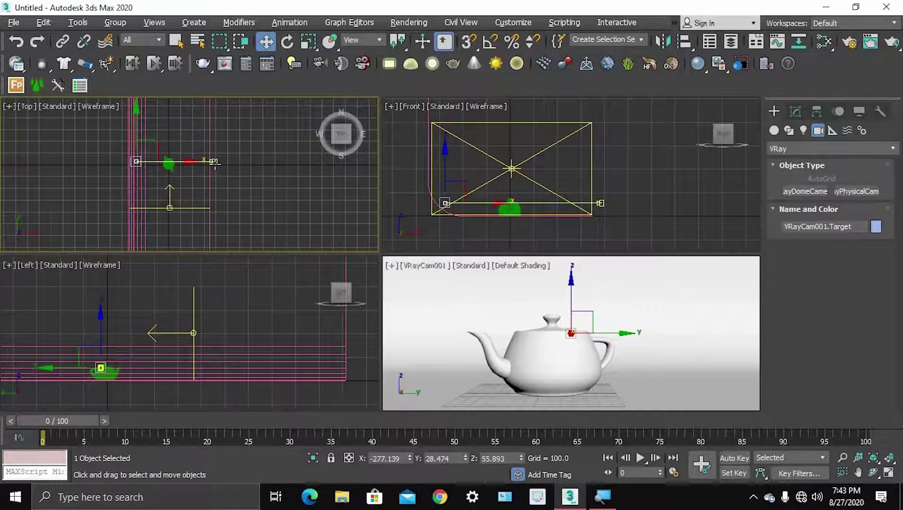
click(215, 164)
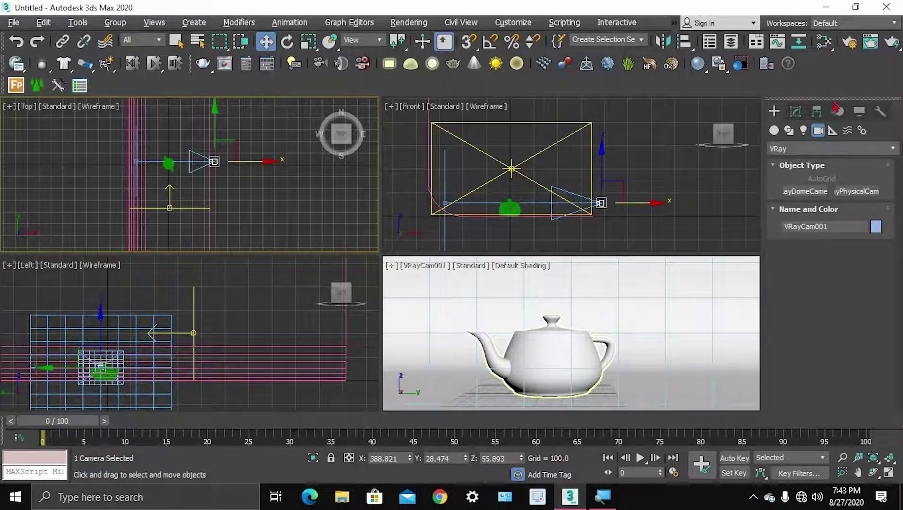
click(795, 112)
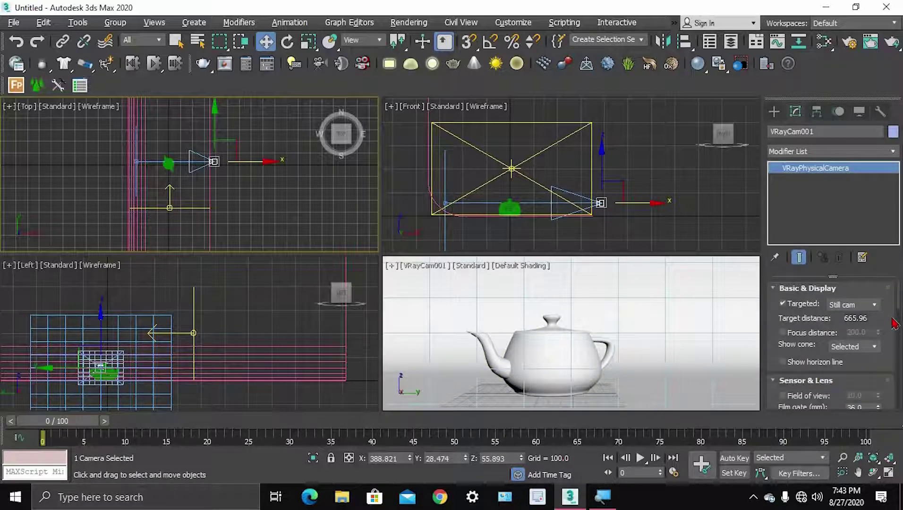
click(779, 290)
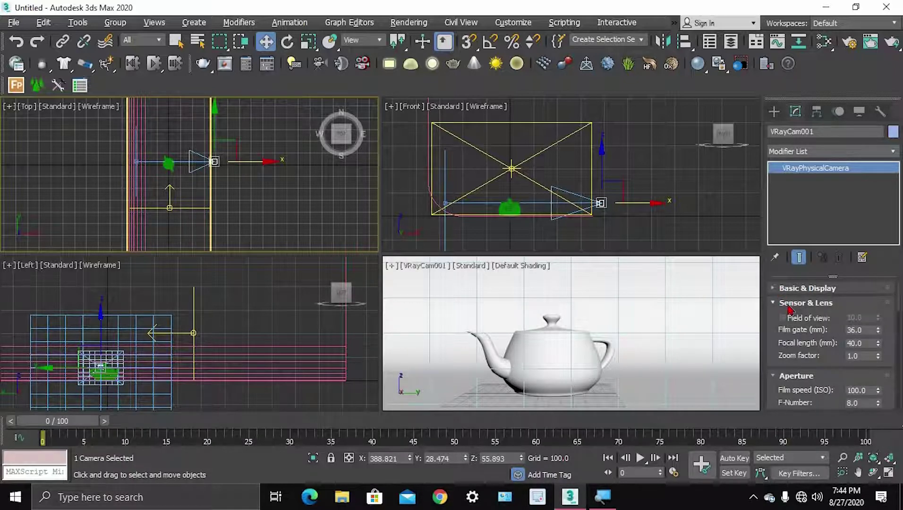
click(788, 307)
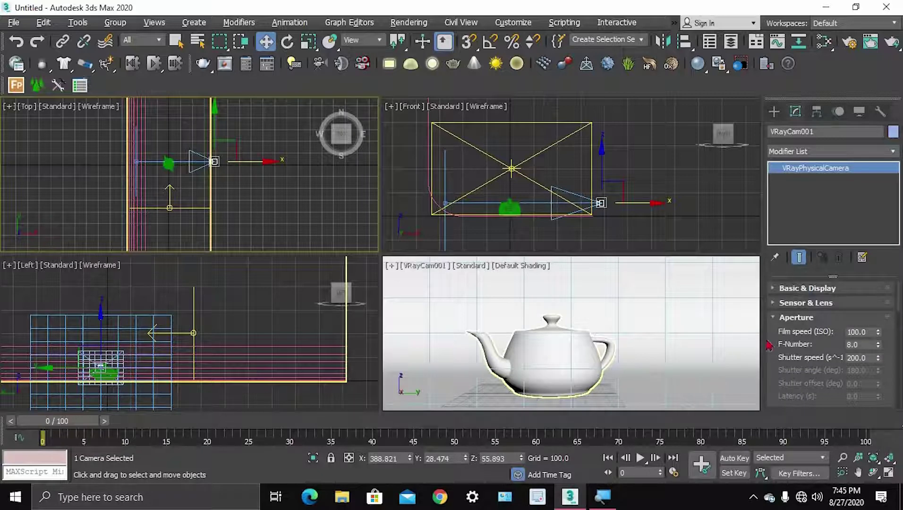
double_click(869, 329)
text(400)
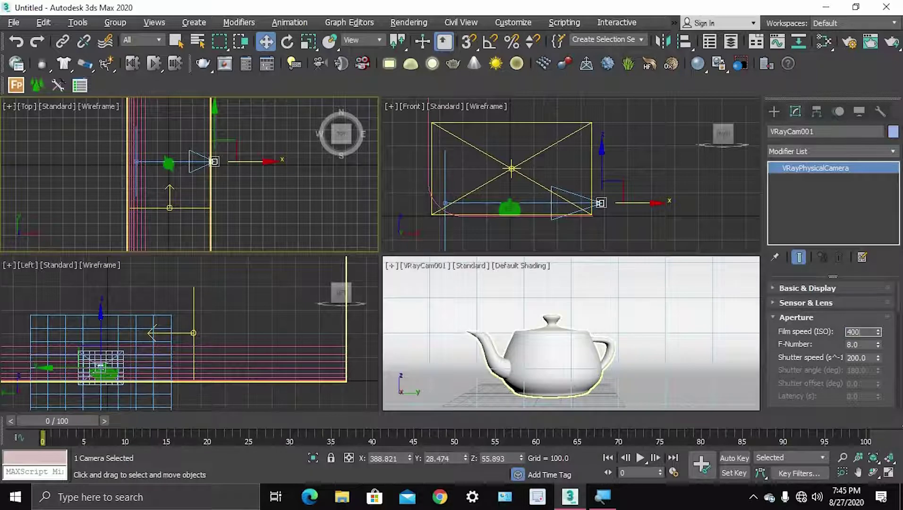
key(Return)
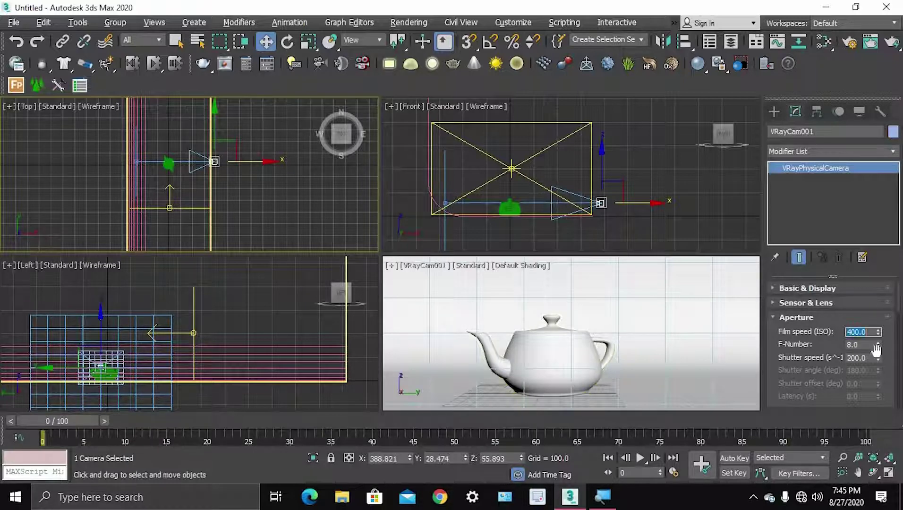
Set the V-Ray camera's shutter speed to 50.
click(870, 359)
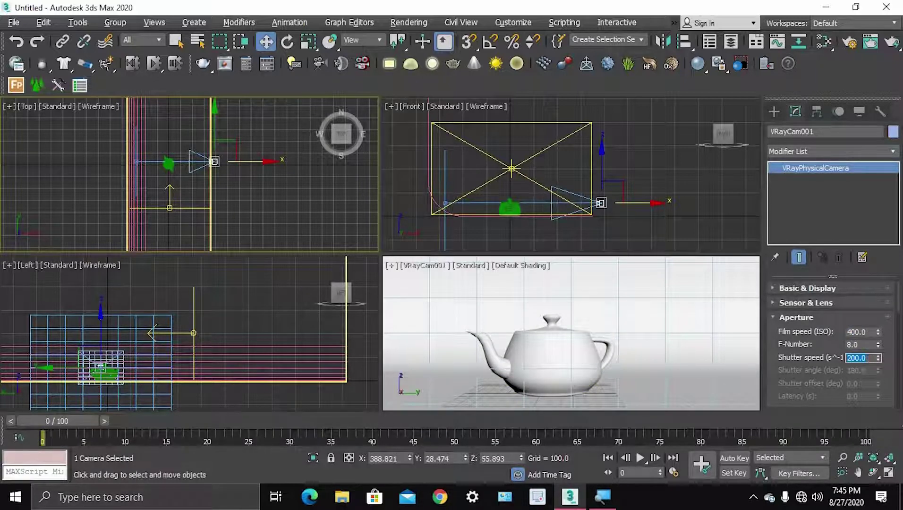
text(50)
key(Return)
click(551, 352)
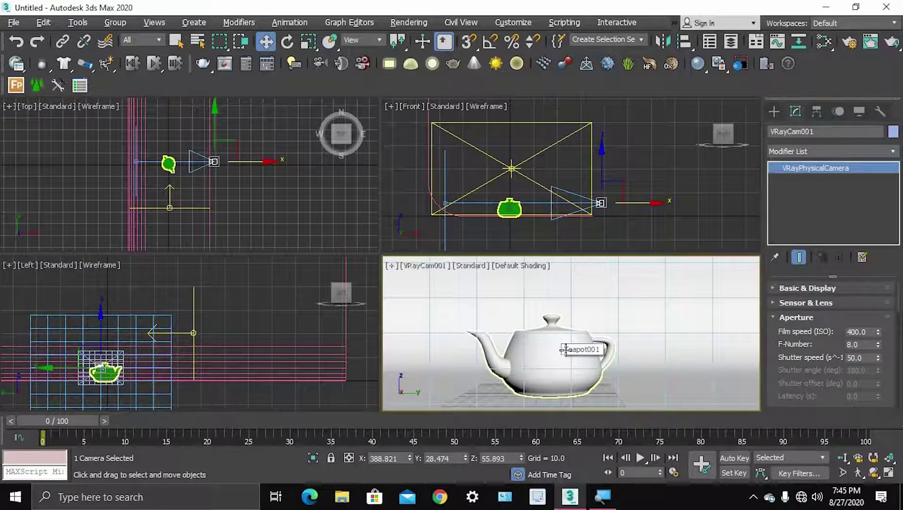
Set the camera's white balance to Neutral in its color and exposure settings.
click(785, 318)
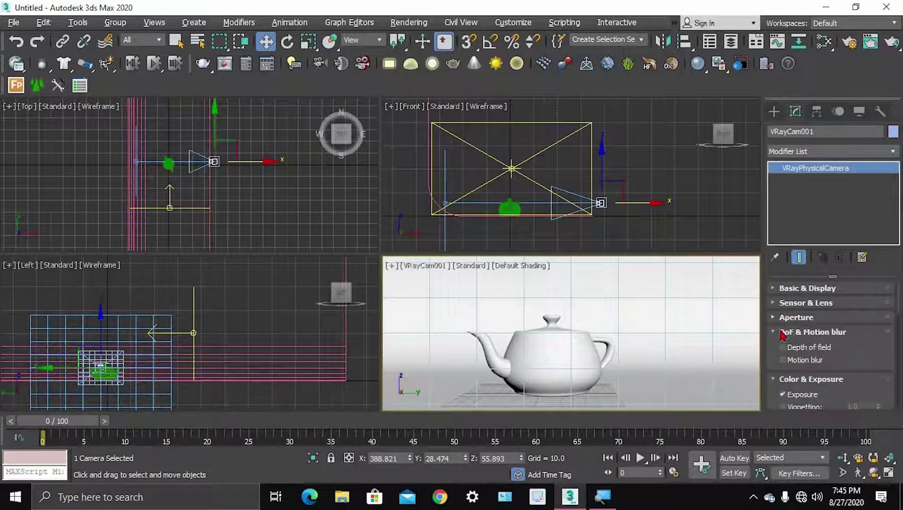
click(783, 333)
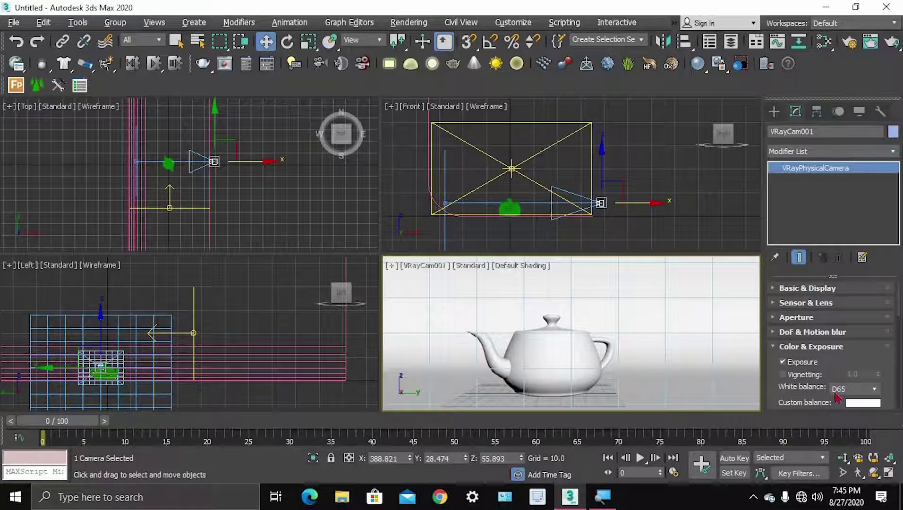
click(855, 390)
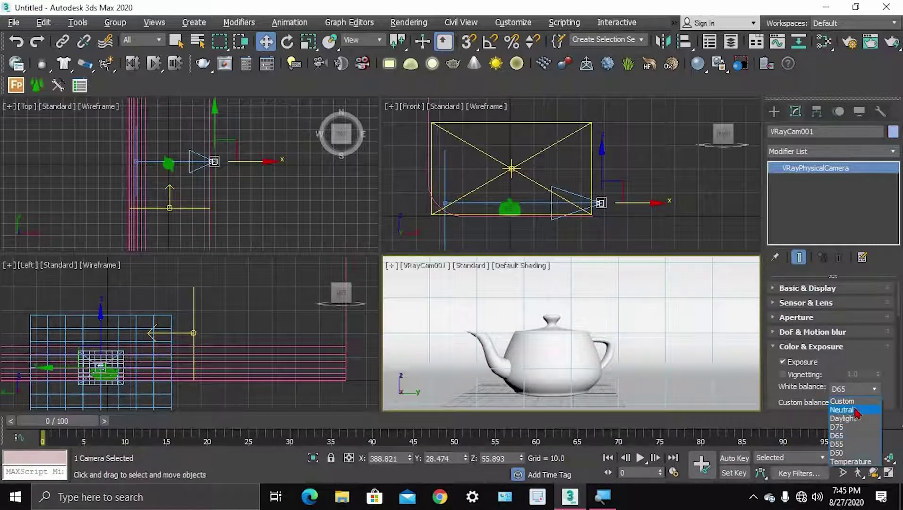
click(836, 409)
scroll(791, 381, down, 2)
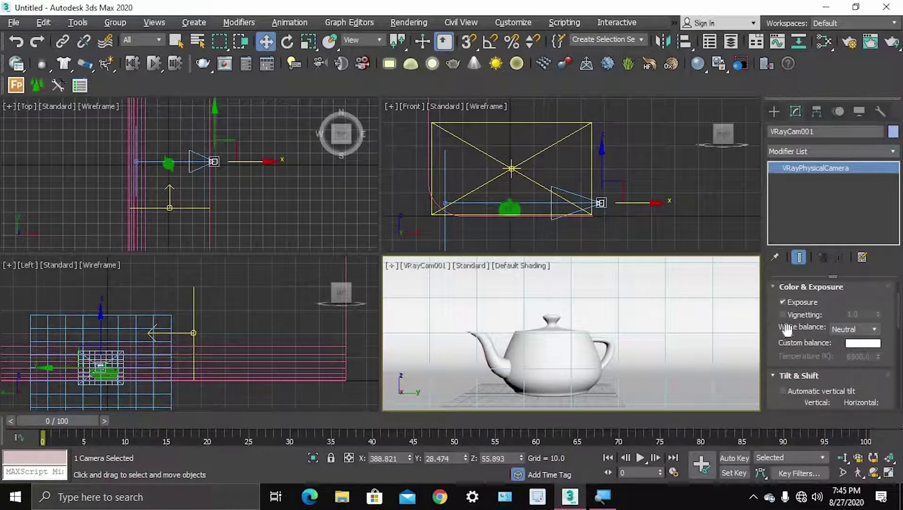
click(774, 287)
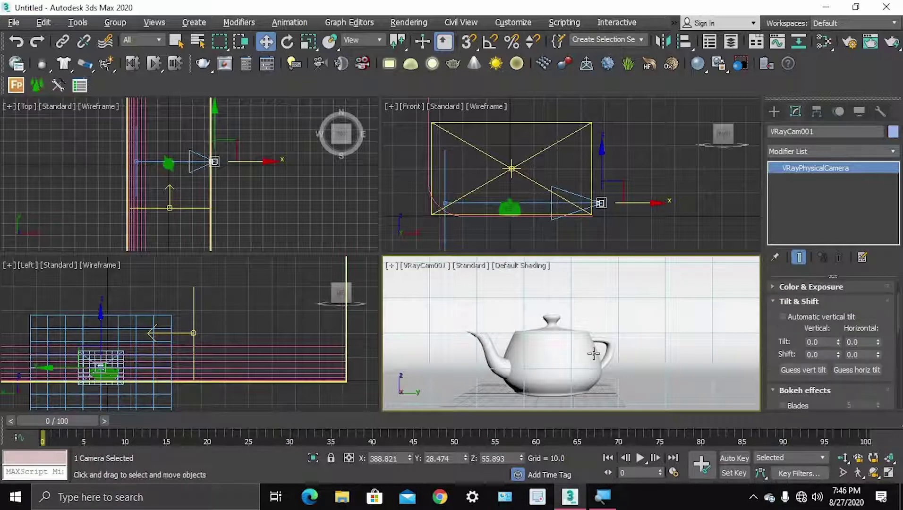
Select the V-Ray plane light beside the teapot and increase its length to about 694.
click(183, 208)
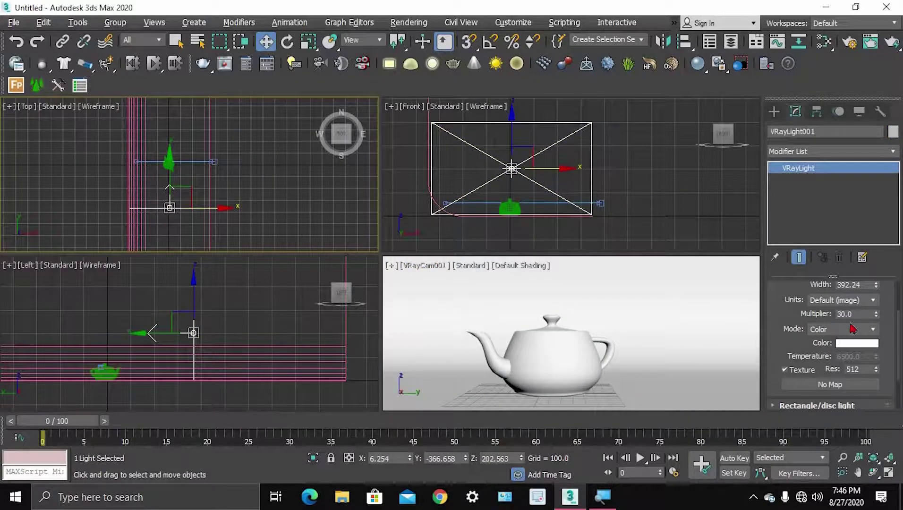
scroll(794, 321, up, 2)
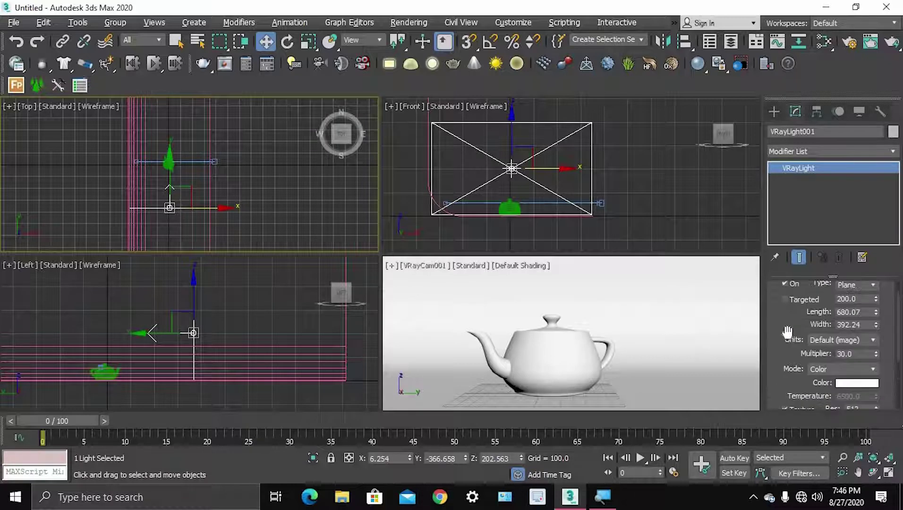
scroll(789, 337, up, 1)
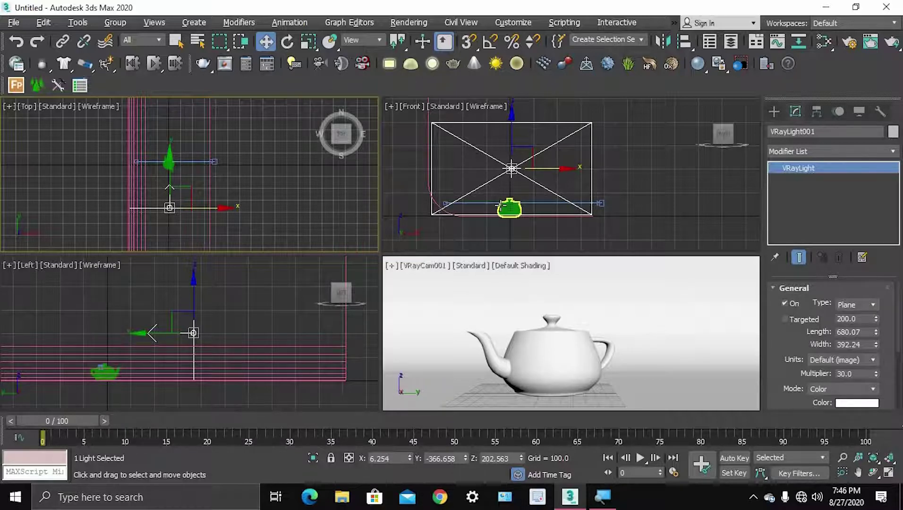
scroll(516, 212, up, 4)
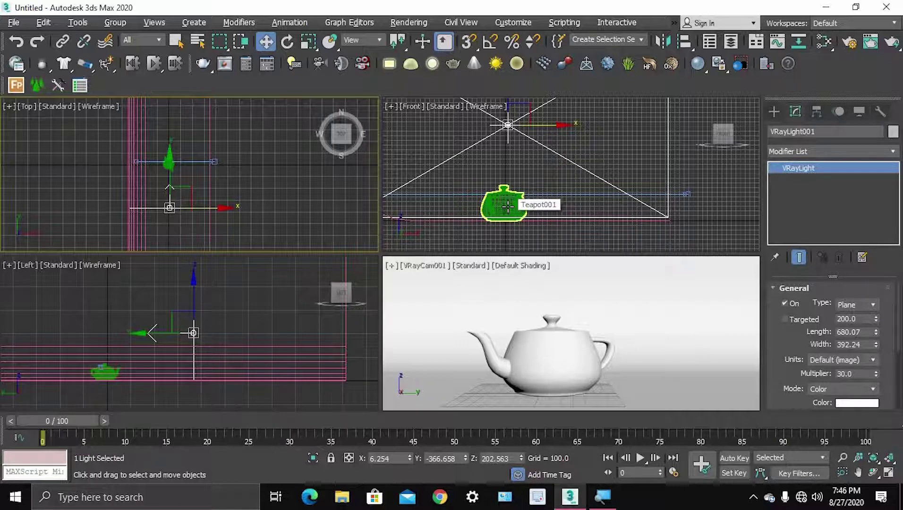
scroll(508, 206, down, 4)
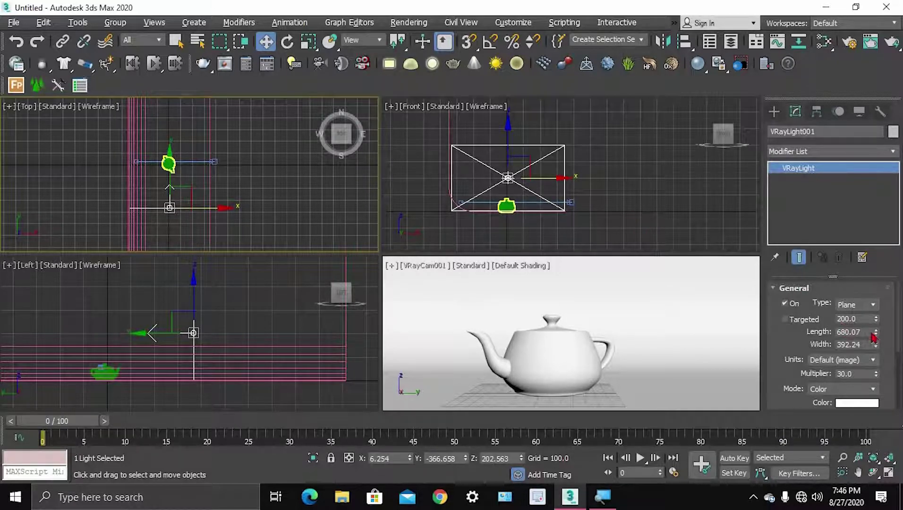
drag(877, 332, 877, 333)
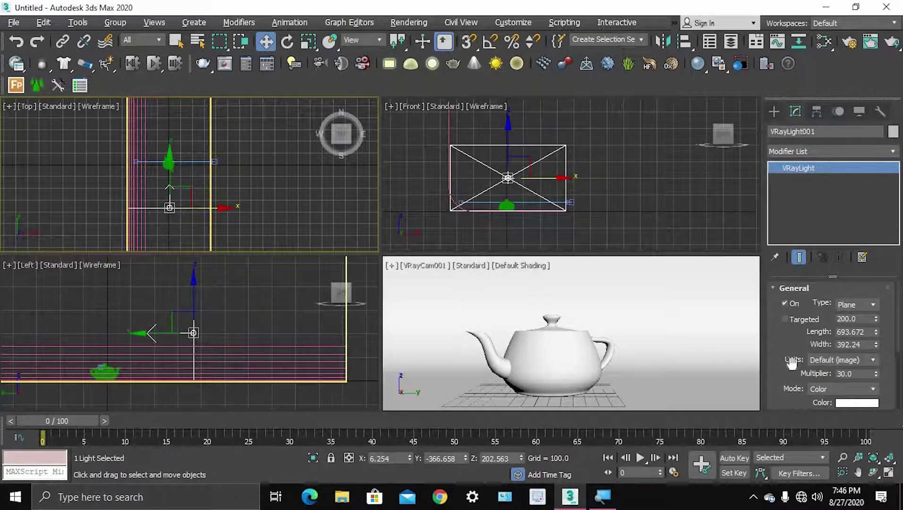
Change the plane light's intensity units to Radiant power (W) and set its multiplier to 200.
click(862, 361)
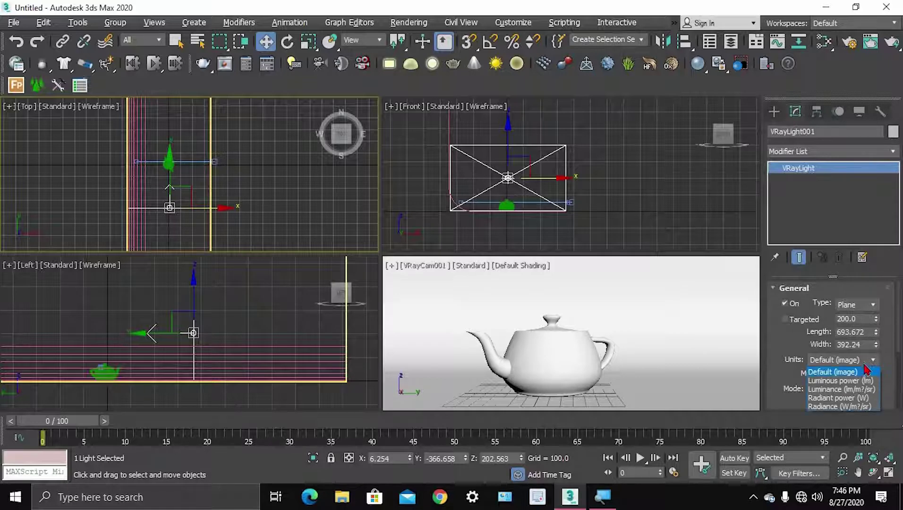
click(849, 401)
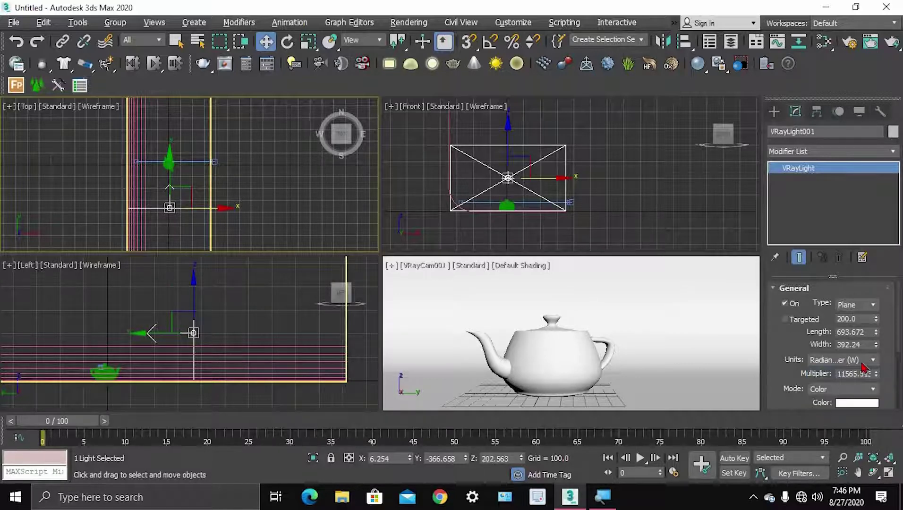
click(864, 361)
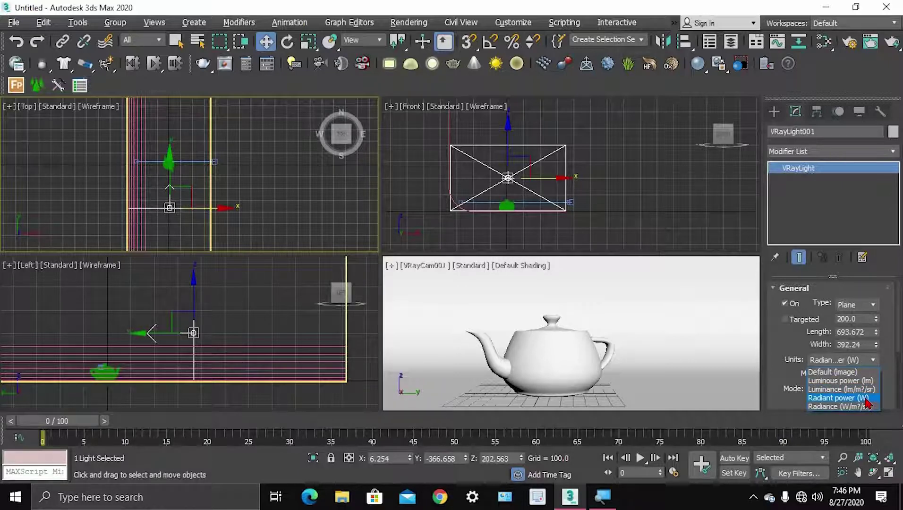
click(867, 401)
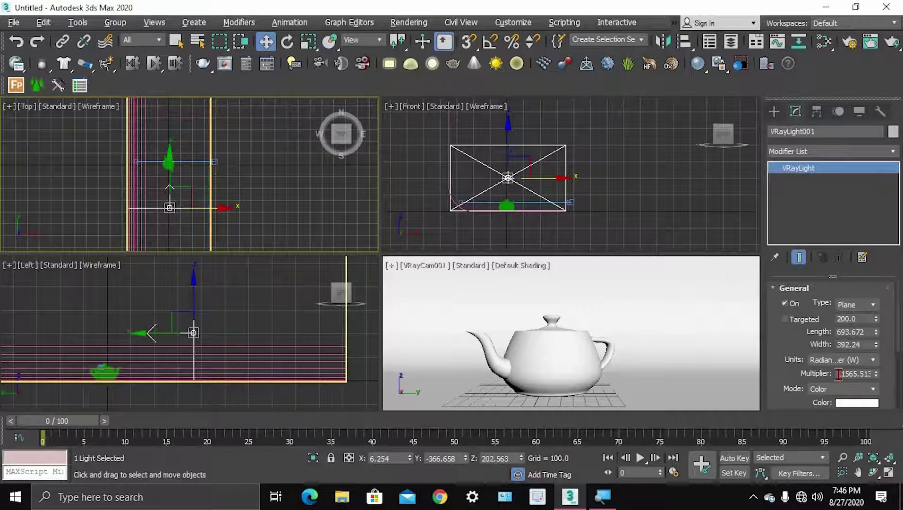
drag(836, 374, 871, 374)
text(200)
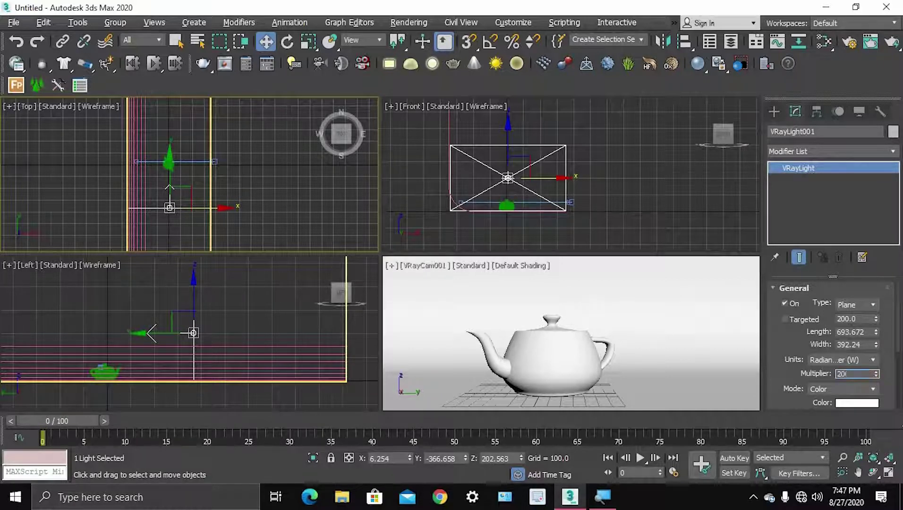
key(Return)
Switch the light's mode to Temperature and try a color temperature of 4500.
scroll(784, 376, down, 2)
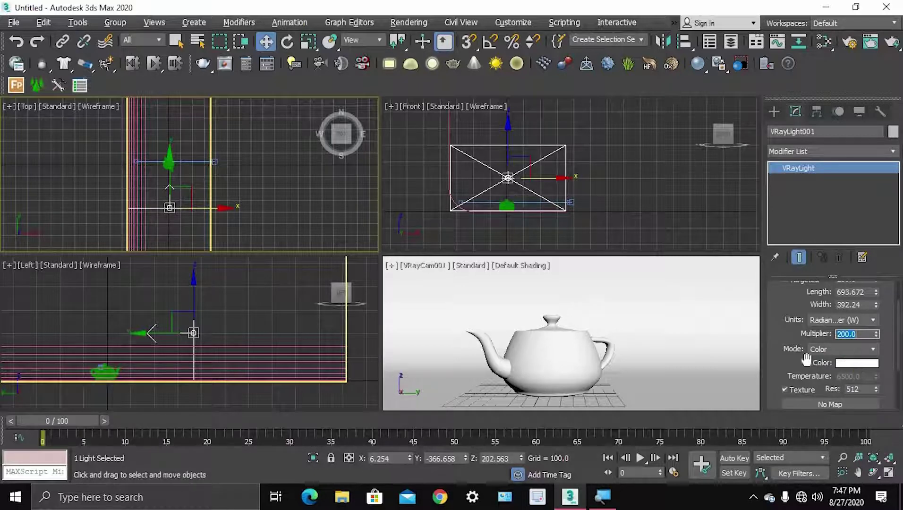
click(841, 350)
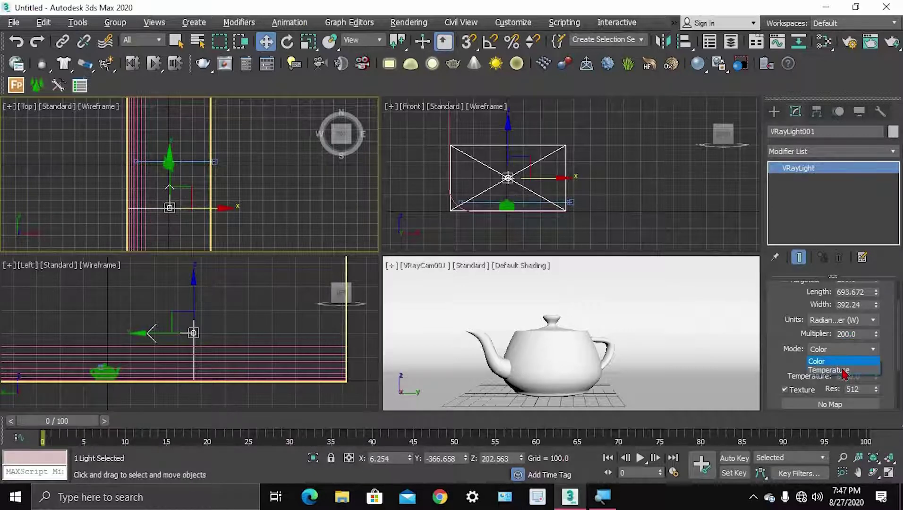
click(843, 368)
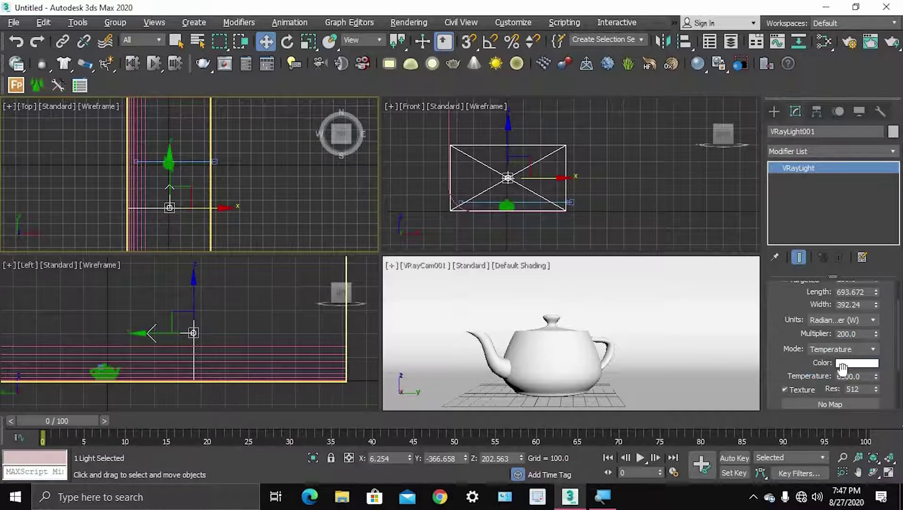
click(864, 377)
click(790, 362)
text(0)
key(Return)
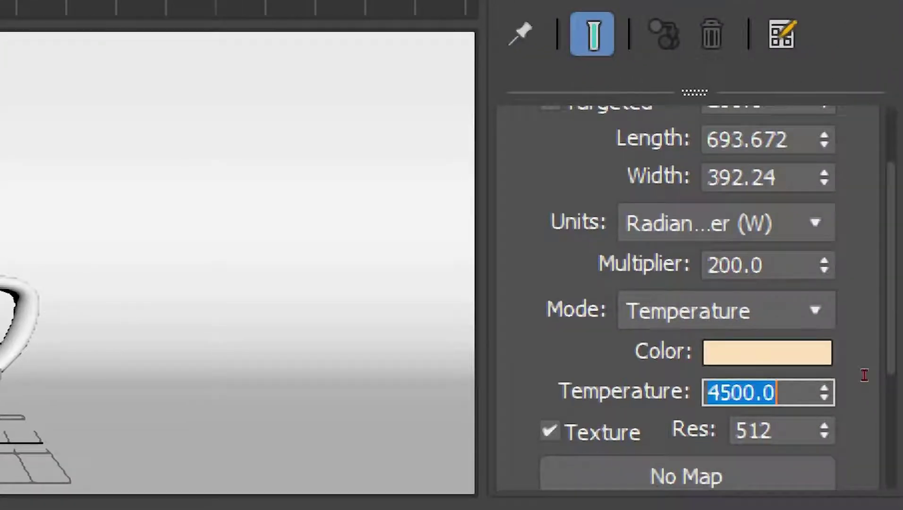
Try light temperatures of 5500, 4500 and 6500, and return the light's mode to Color.
text(5500)
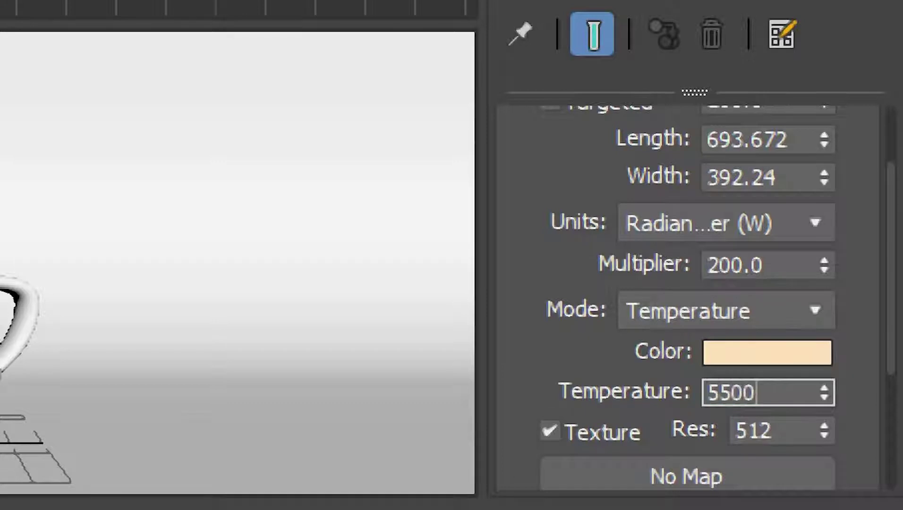
key(Return)
text(4500)
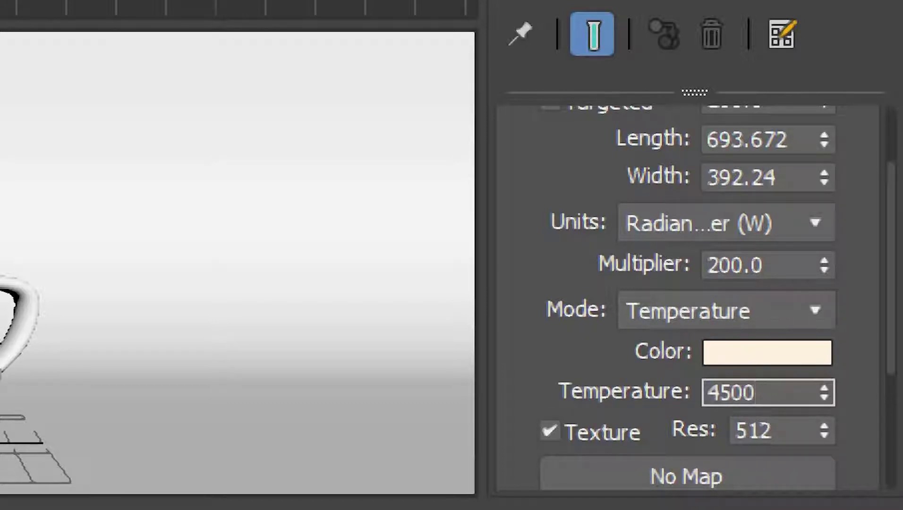
key(Return)
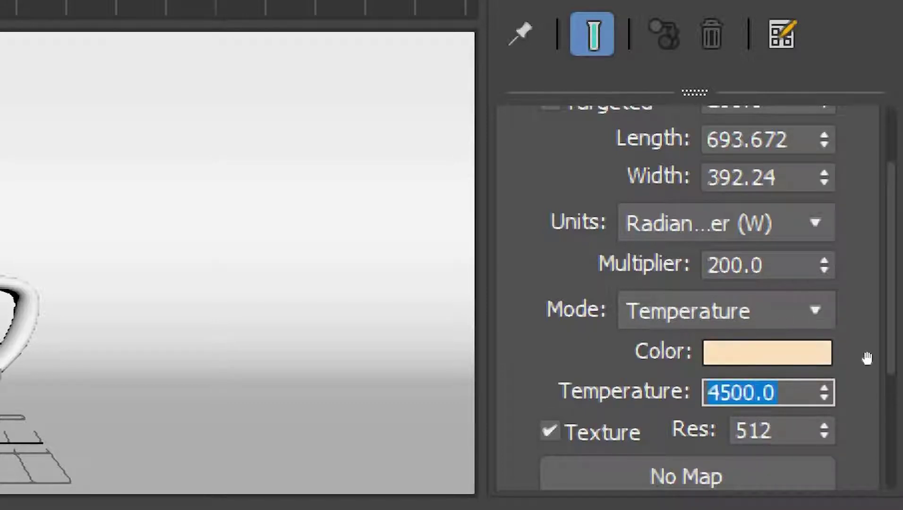
text(6500)
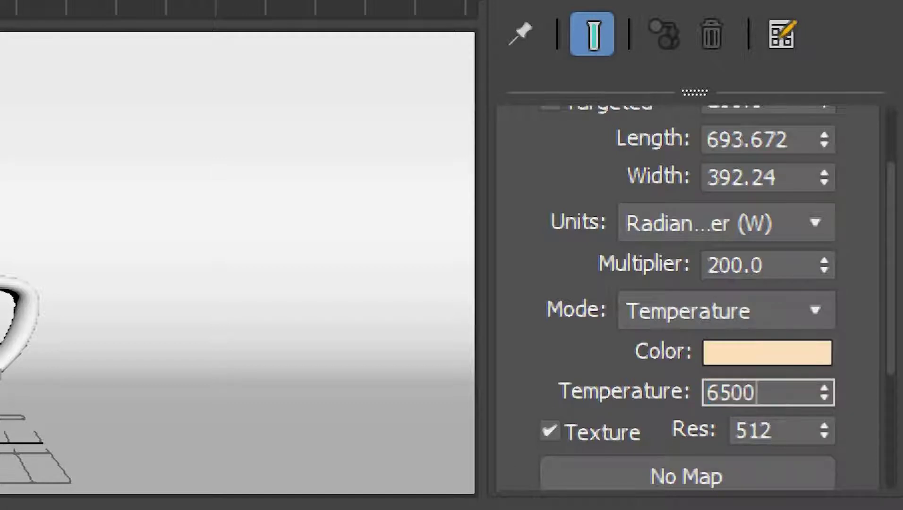
key(Return)
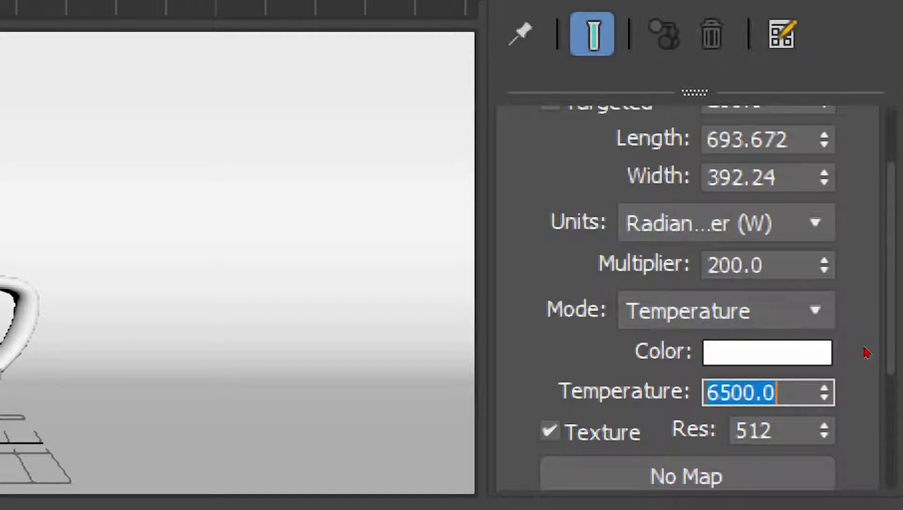
click(816, 310)
click(830, 353)
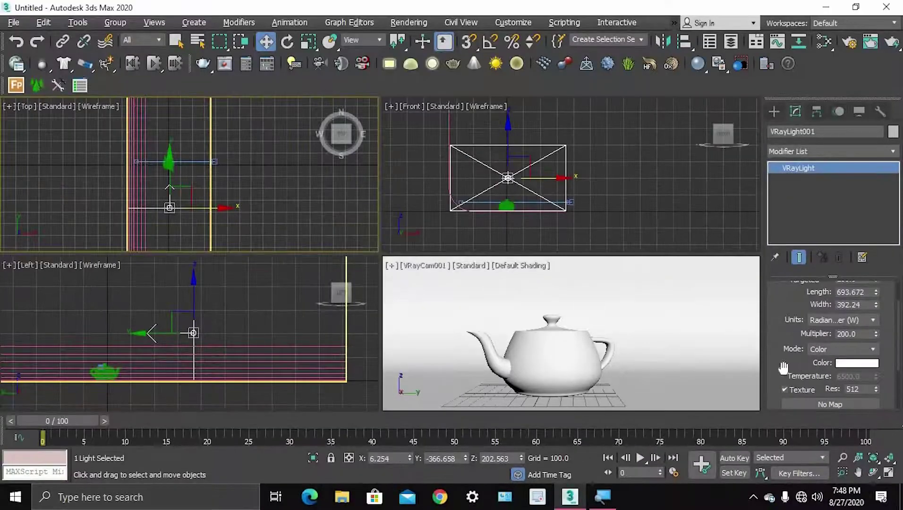
Show the plane light's options, test-render the teapot camera view, and cancel and close the render.
scroll(784, 376, down, 5)
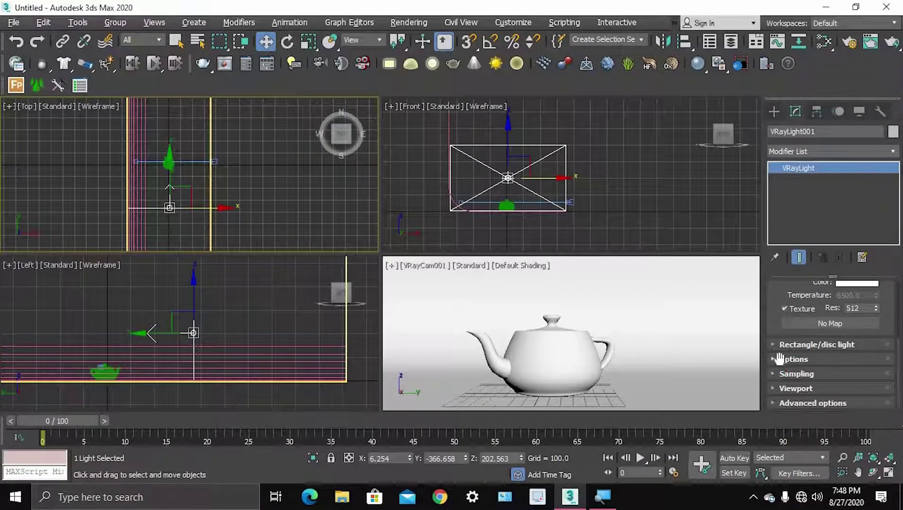
click(779, 359)
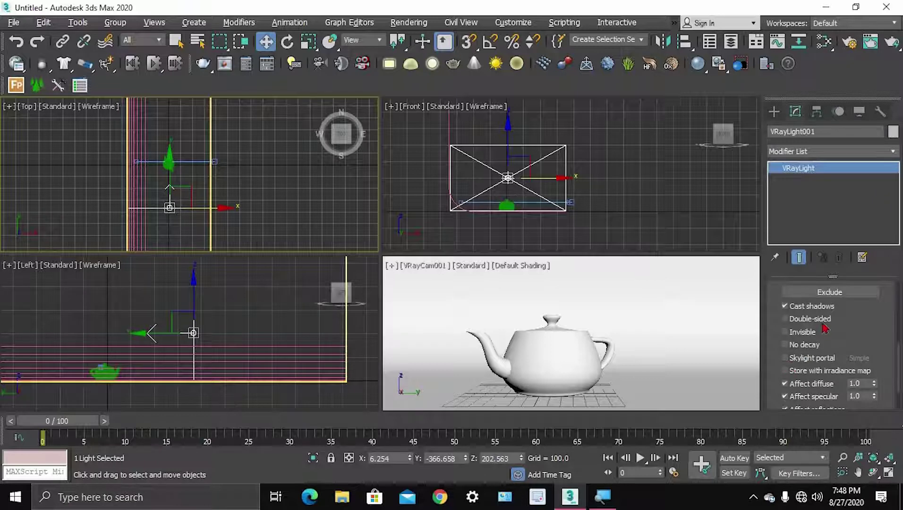
right_click(570, 360)
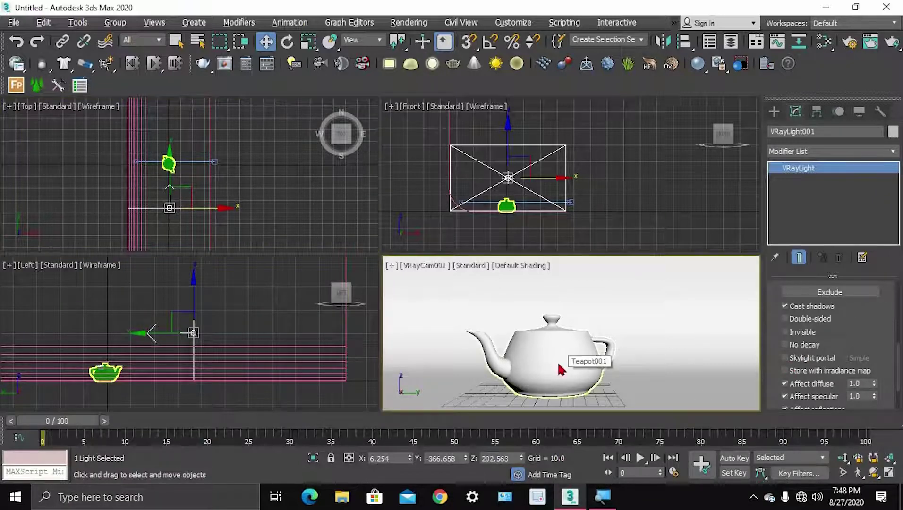
key(shift+q)
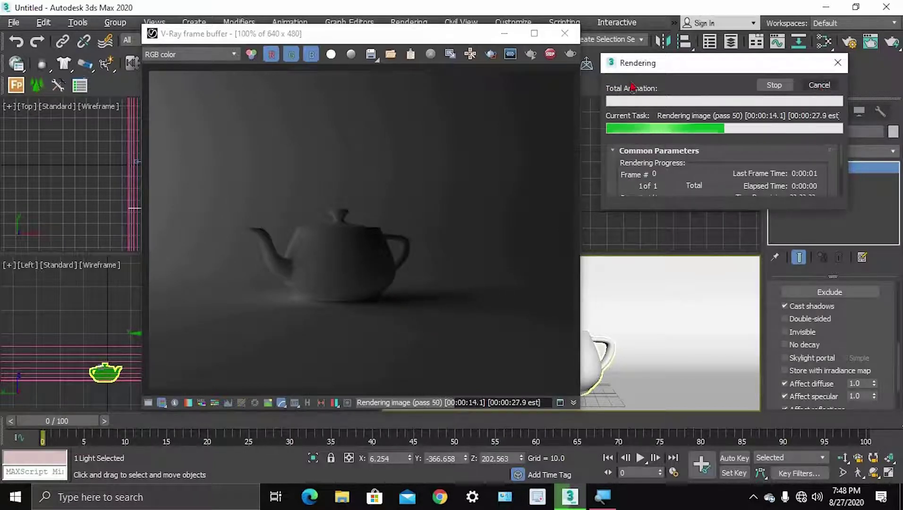
click(820, 86)
click(565, 34)
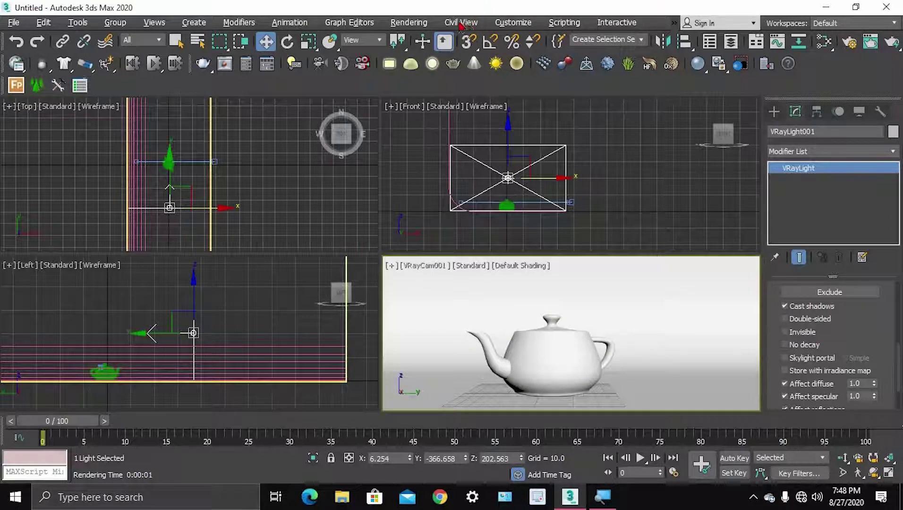
In the V-Ray render setup, change the image filter to Mitchell-Netravali.
click(409, 23)
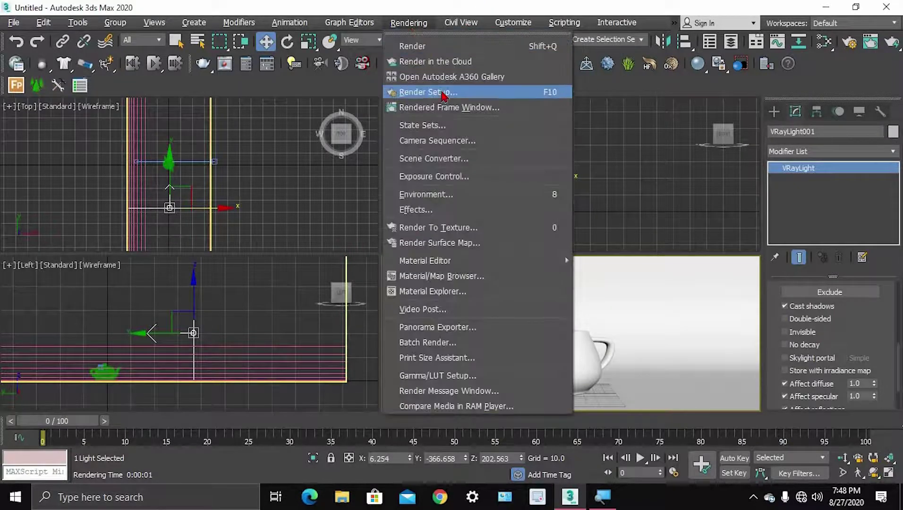
click(443, 93)
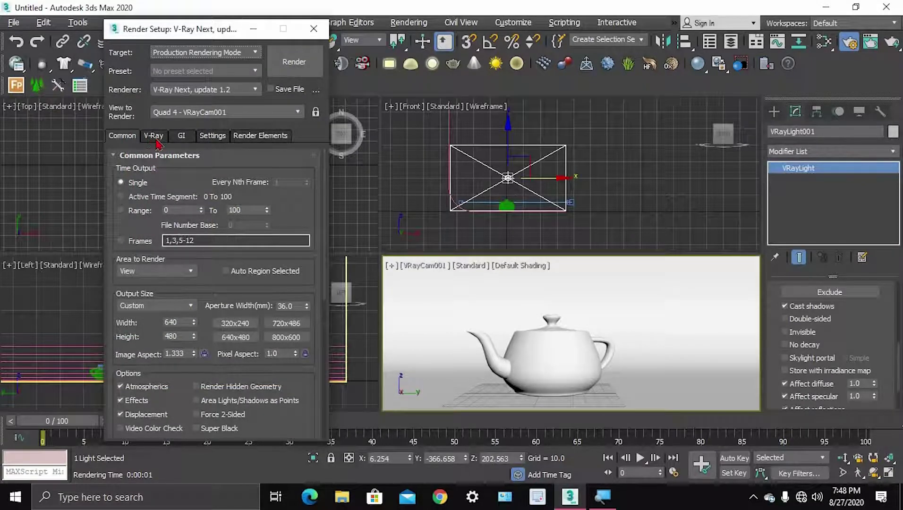
click(155, 136)
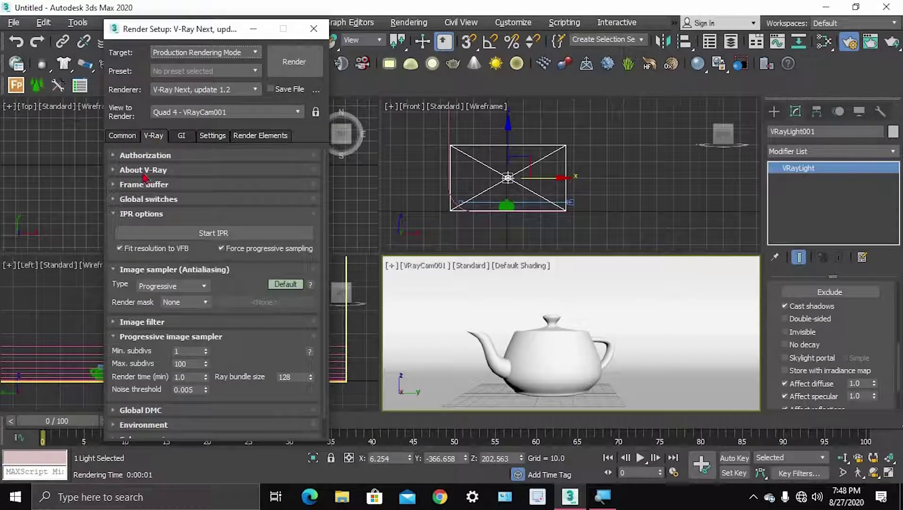
click(131, 217)
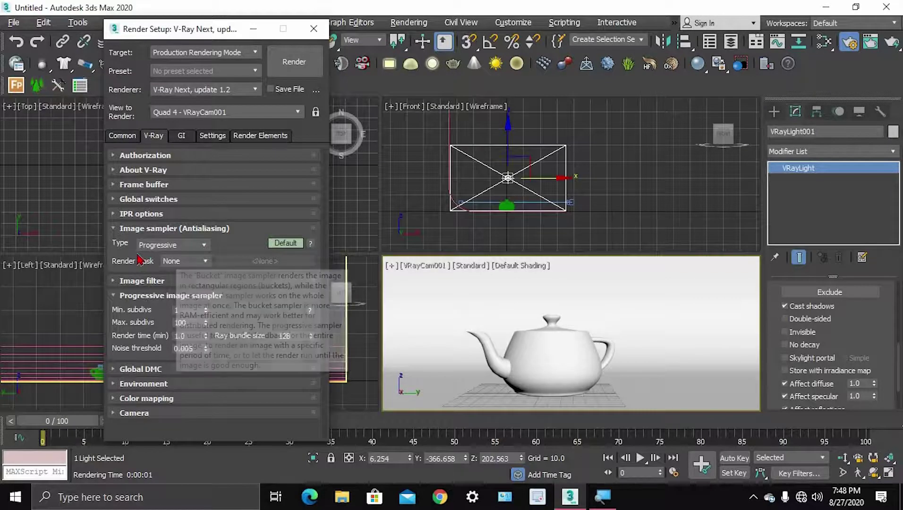
click(124, 296)
click(124, 280)
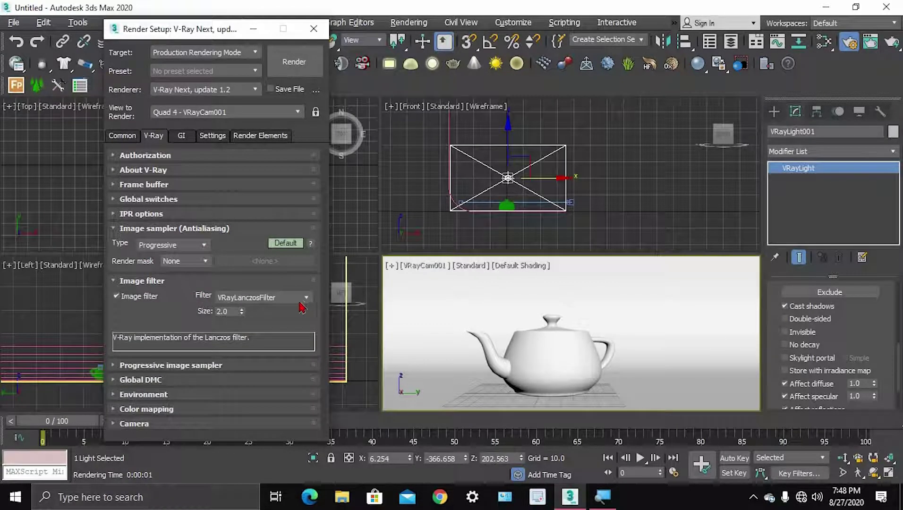
click(290, 299)
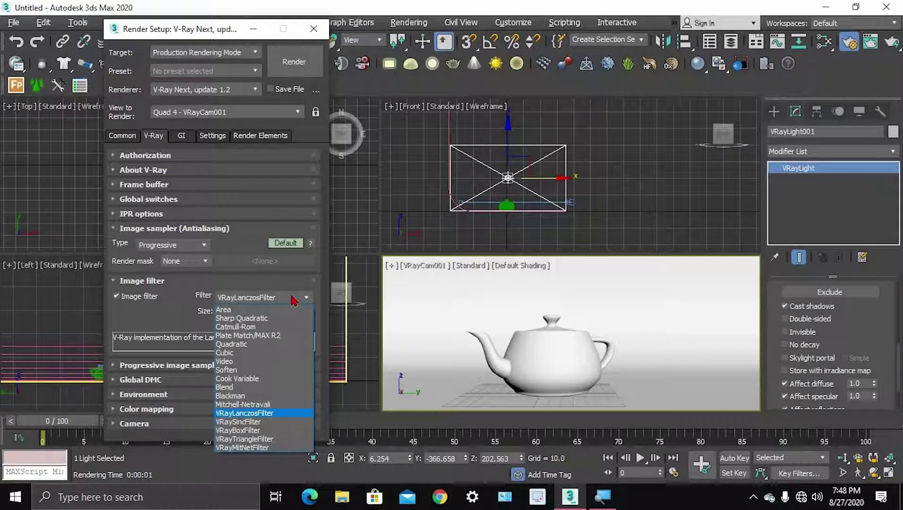
click(291, 299)
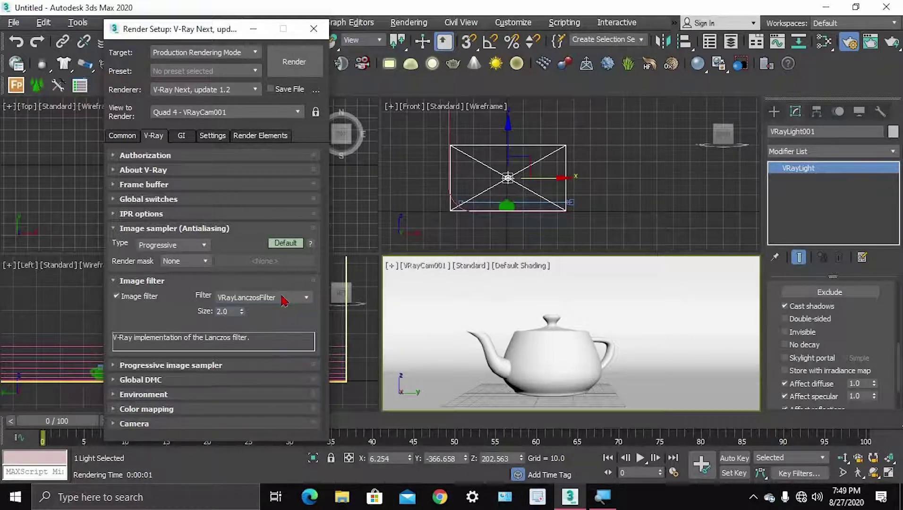
click(283, 300)
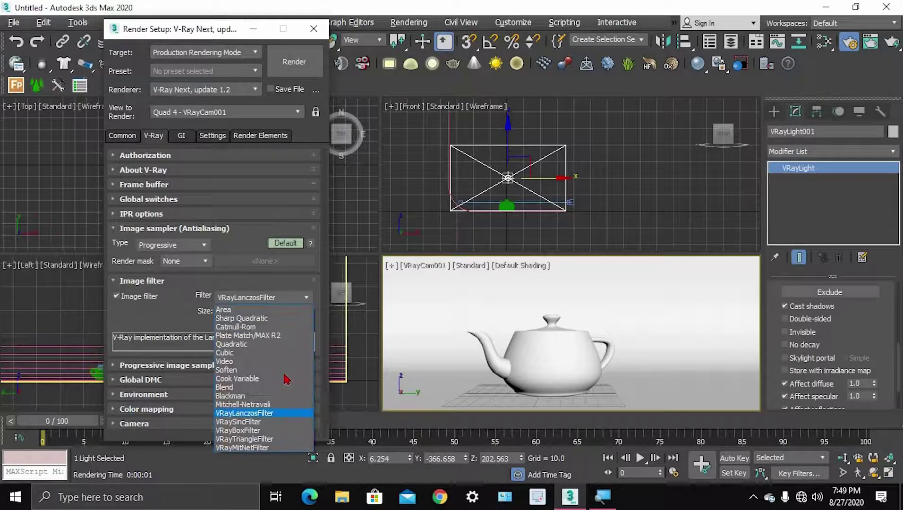
click(272, 406)
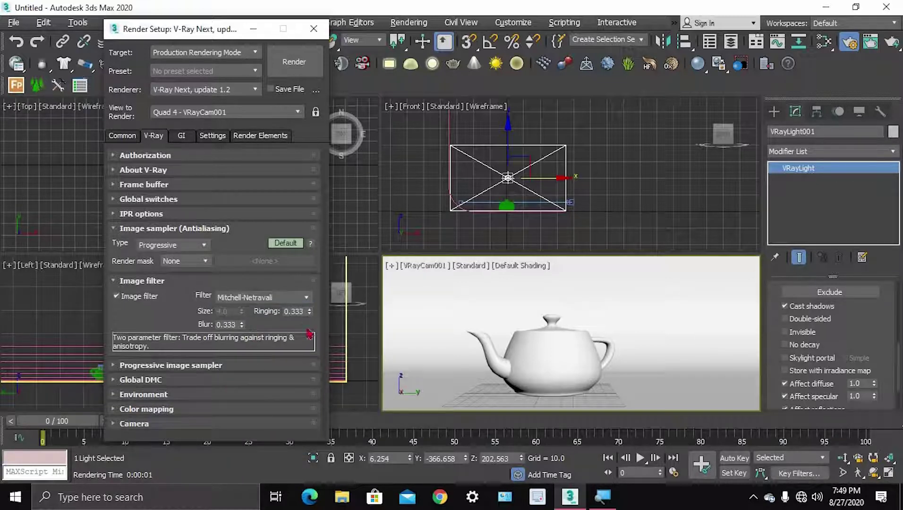
click(136, 283)
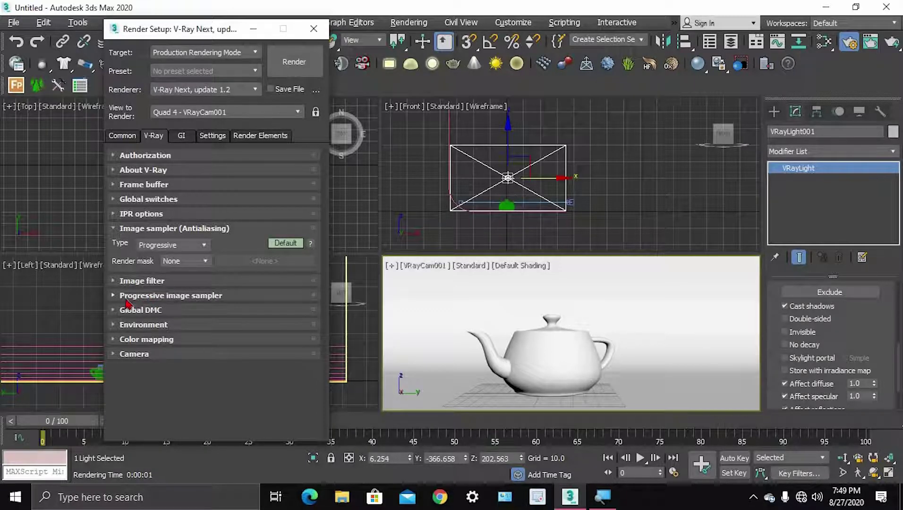
Set the progressive image sampler's maximum subdivs to 40.
click(135, 230)
click(131, 261)
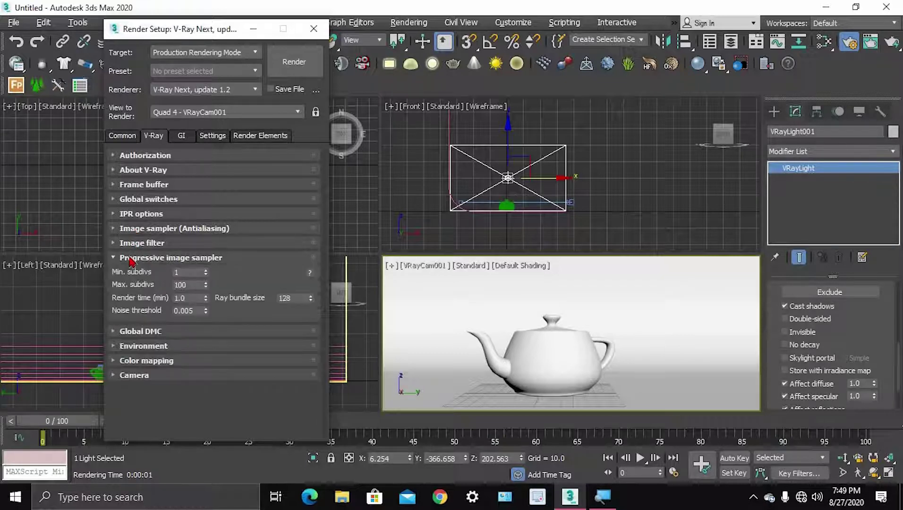
double_click(188, 284)
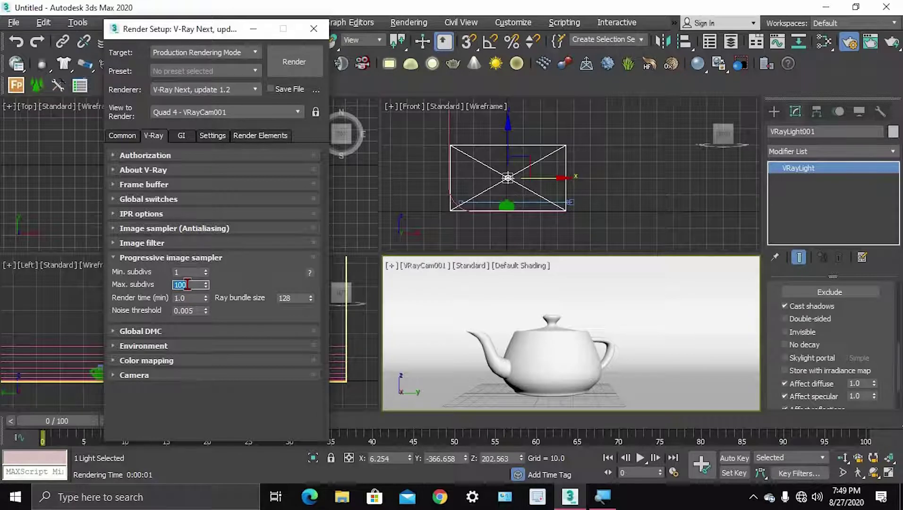
text(40)
click(164, 258)
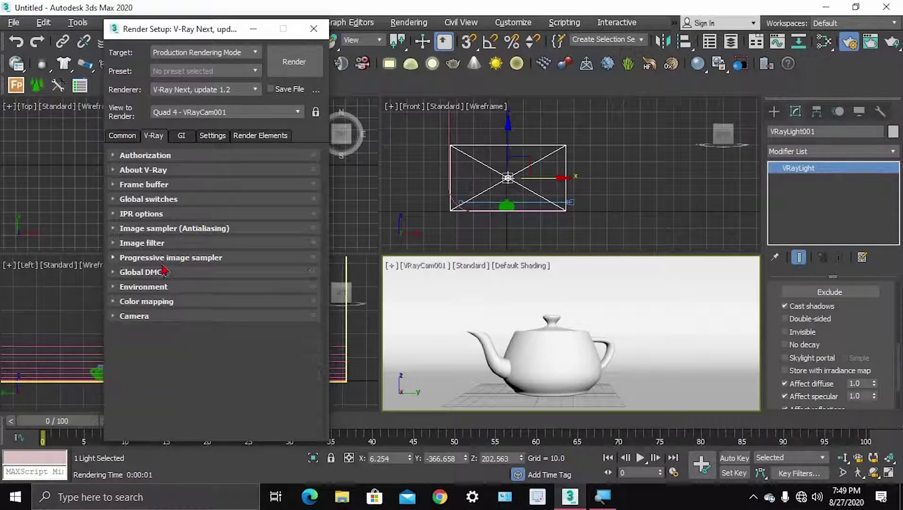
Examine the advanced Global DMC settings and the color mapping settings of the renderer.
click(130, 274)
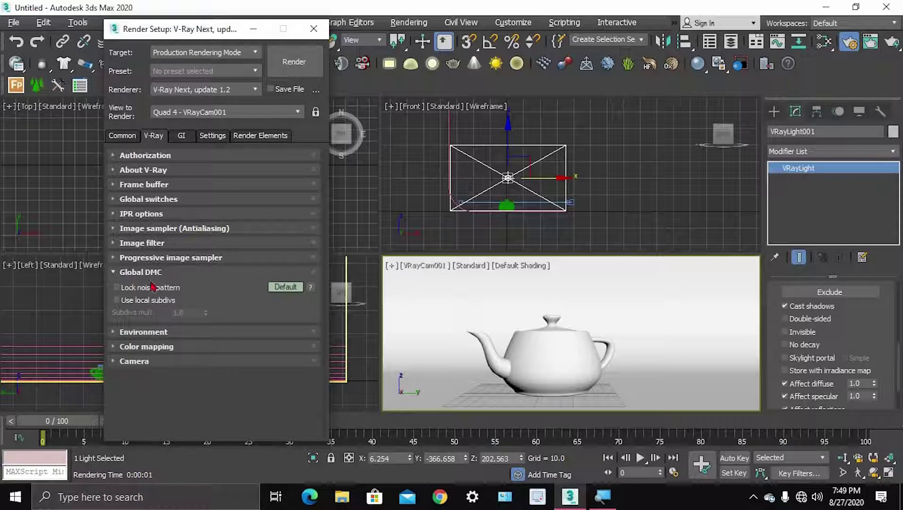
click(302, 289)
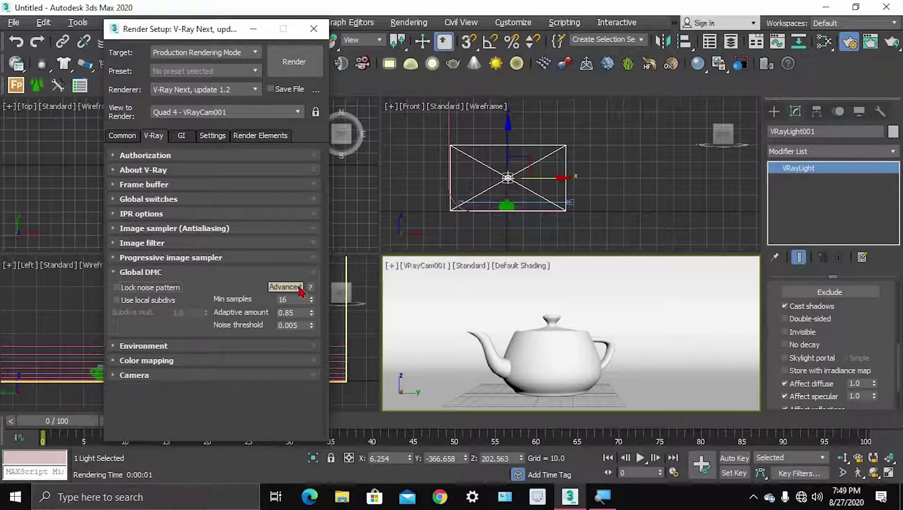
click(301, 287)
click(124, 273)
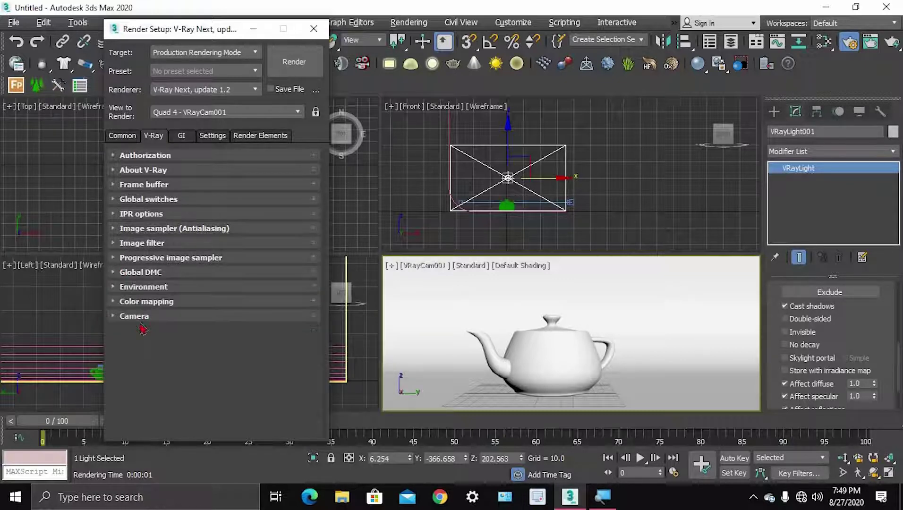
click(118, 305)
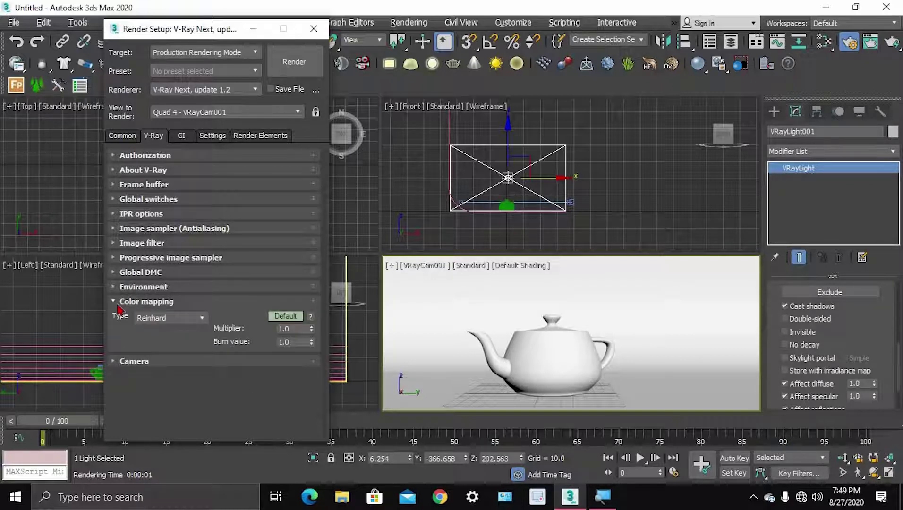
click(119, 304)
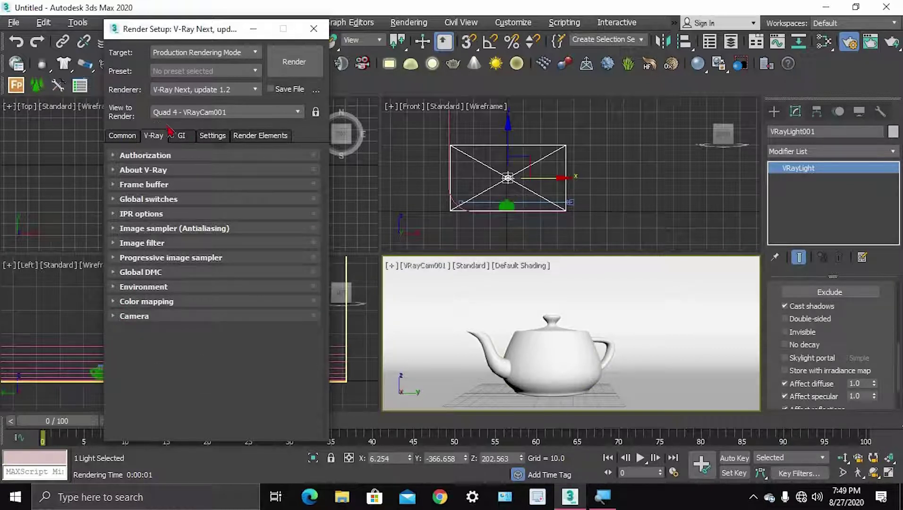
Set the global illumination primary engine to Irradiance map.
click(189, 141)
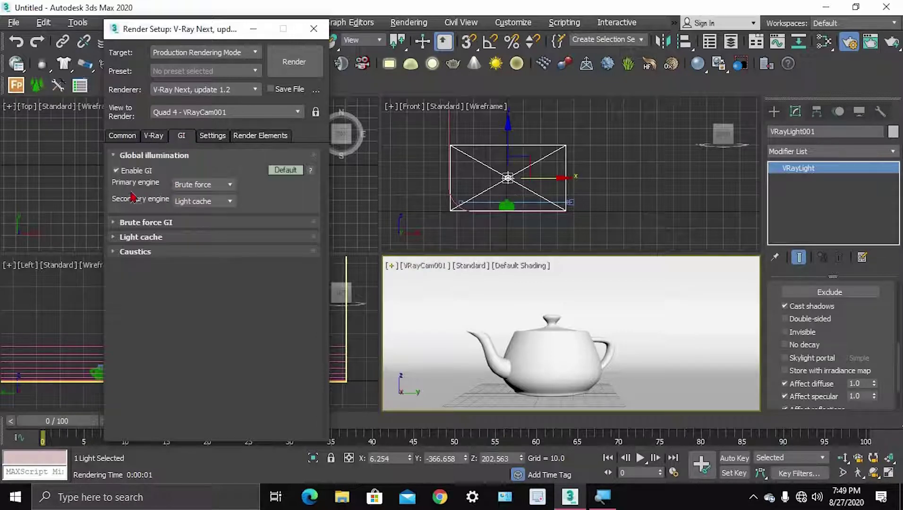
click(219, 188)
click(223, 195)
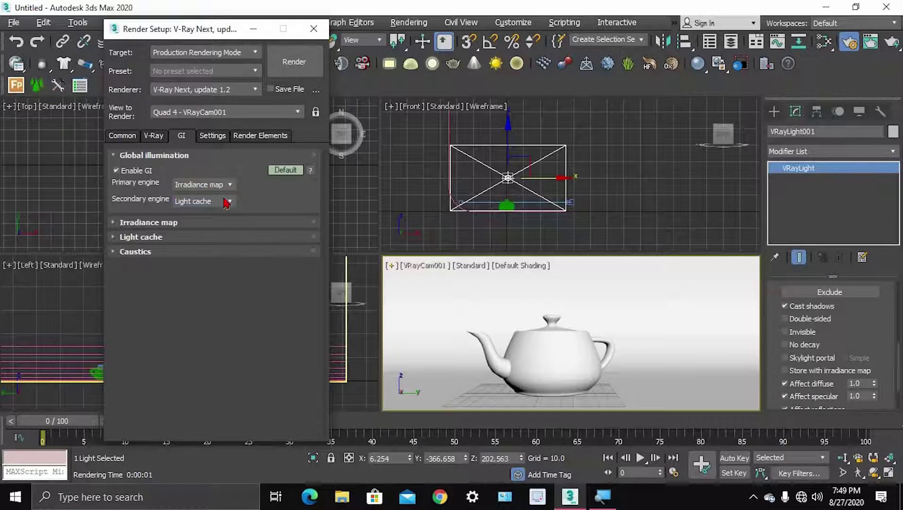
click(125, 156)
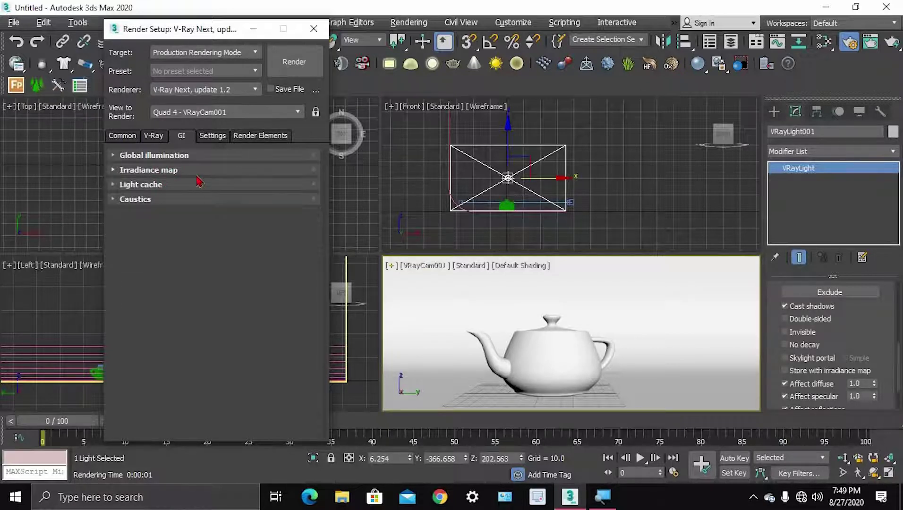
click(147, 157)
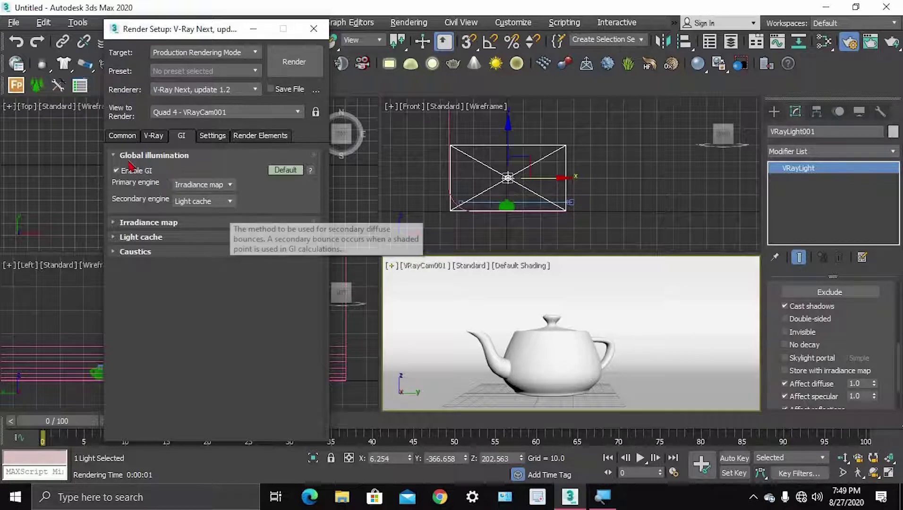
click(142, 155)
Set the irradiance map's current preset to Very low.
click(145, 172)
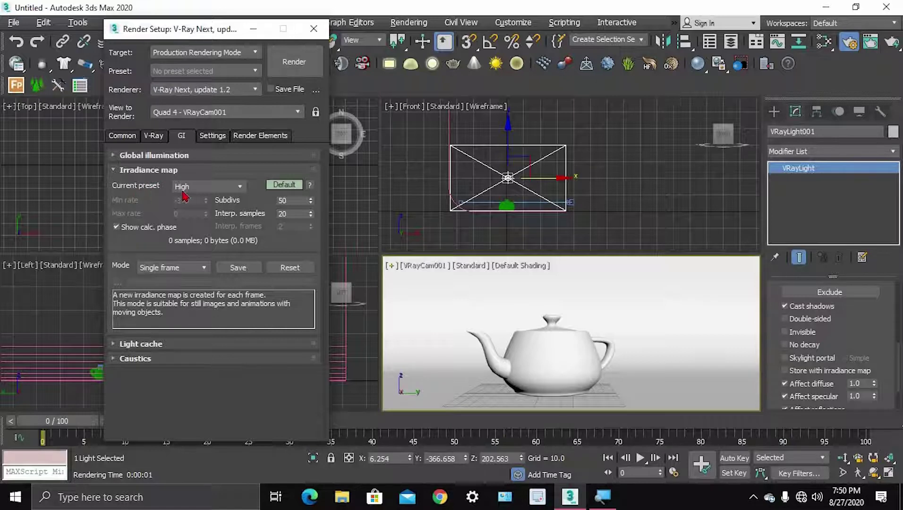
click(230, 193)
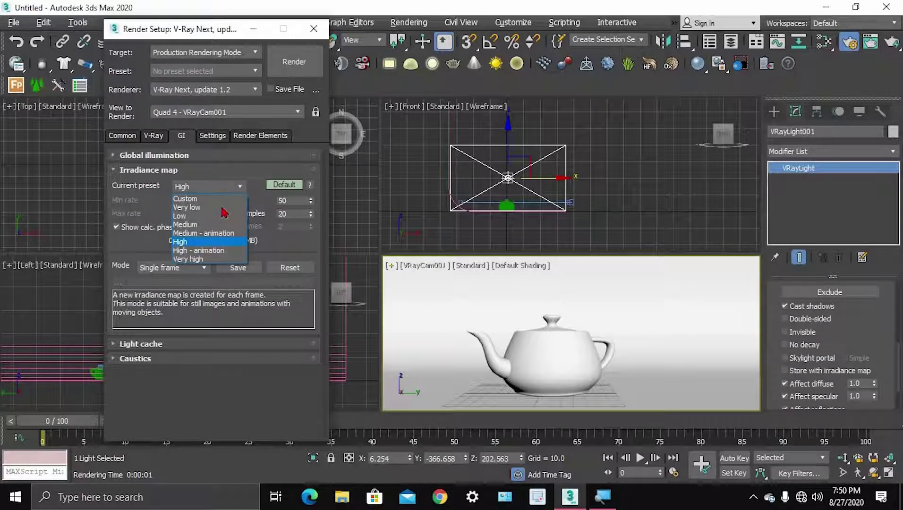
click(224, 210)
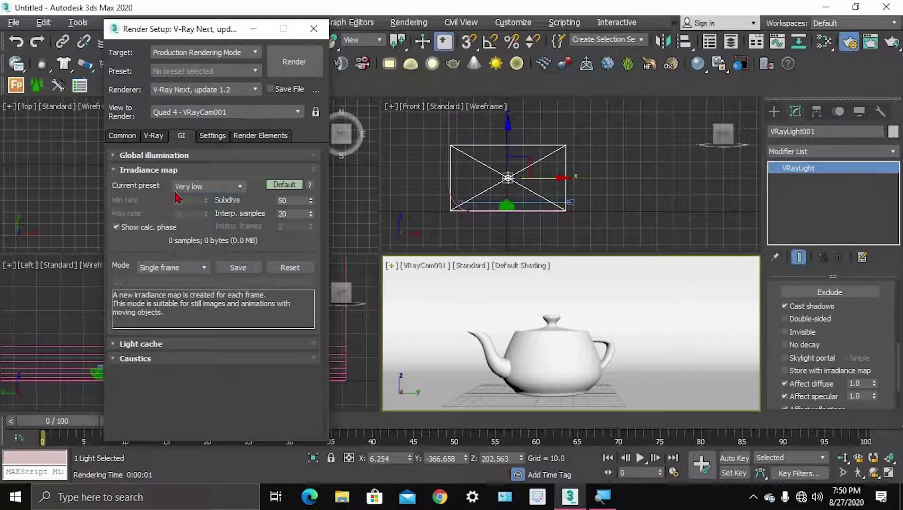
click(127, 171)
Lower the light cache's subdivs value for faster test rendering.
click(128, 186)
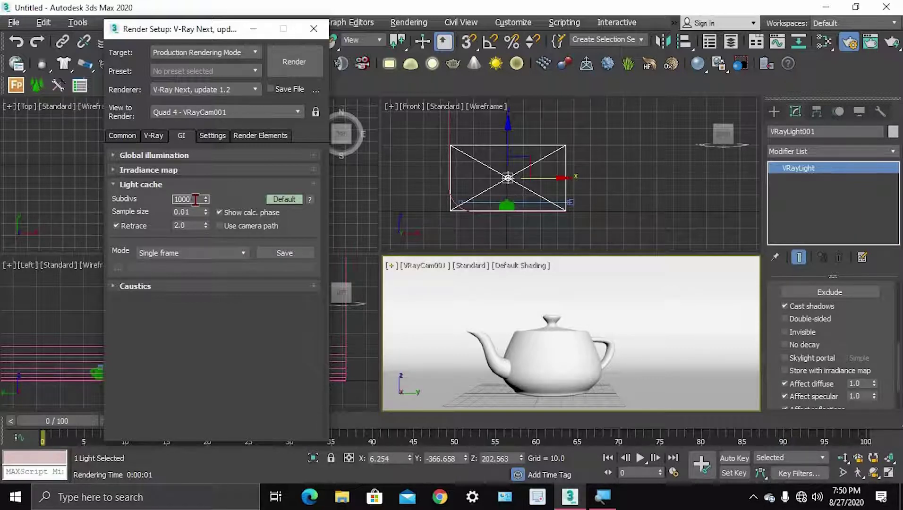
text(5)
click(135, 185)
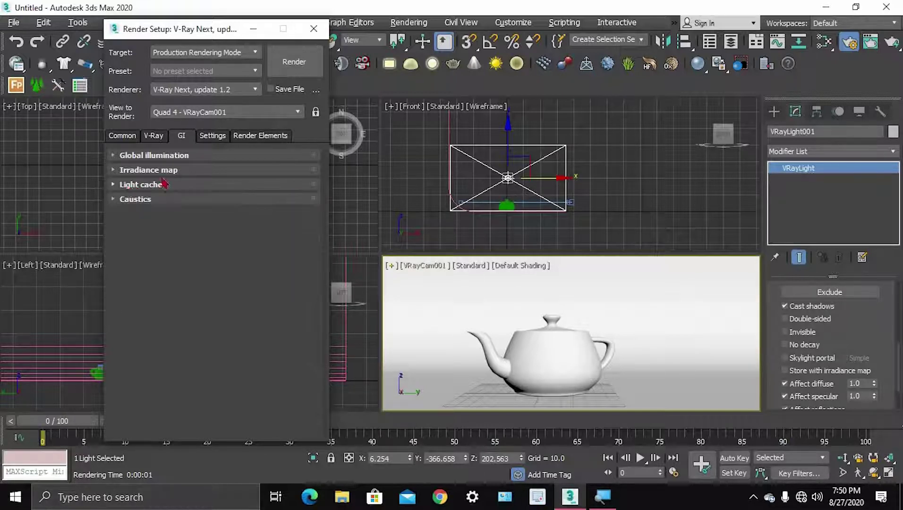
Check the renderer's system settings, render the teapot camera view to completion, and dismiss the V-Ray message log.
click(213, 136)
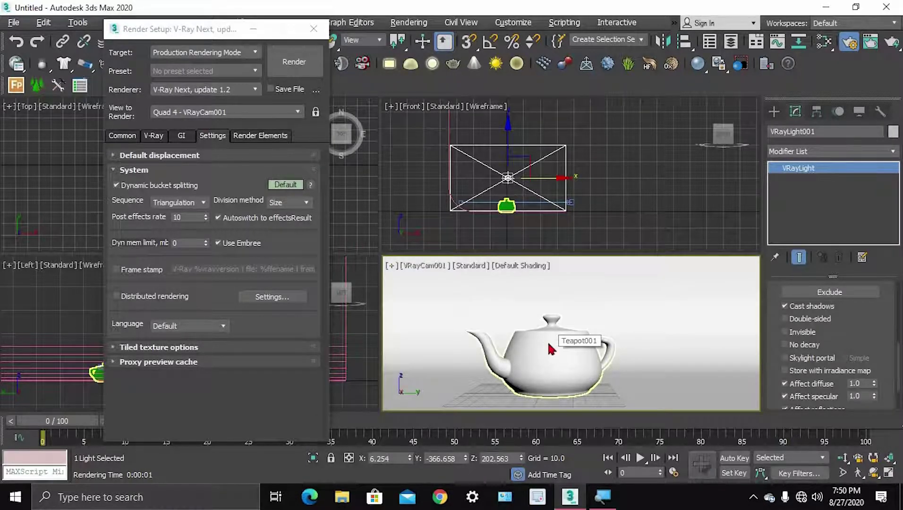
key(shift+q)
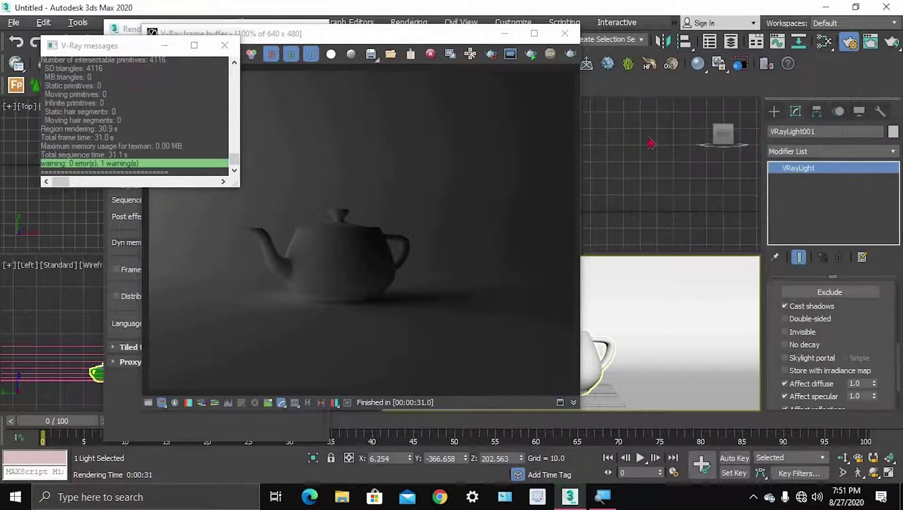
click(225, 46)
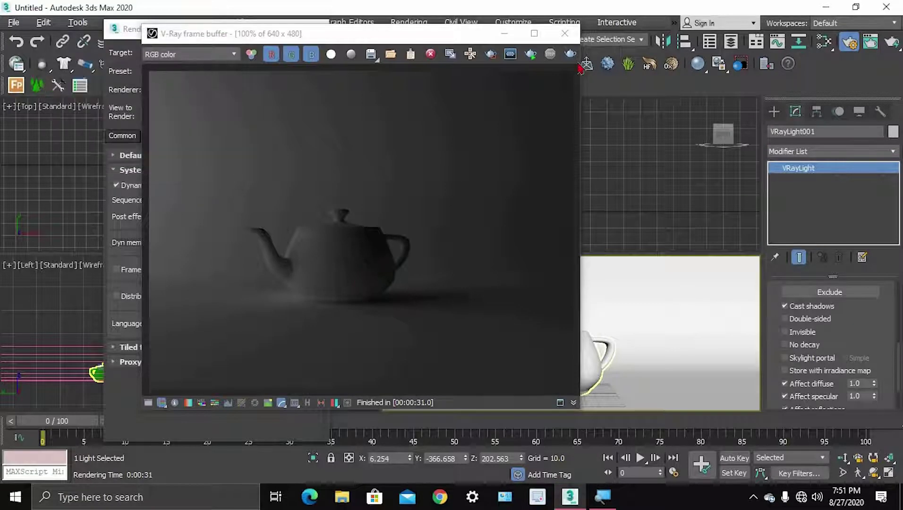
Close the rendered frame and enable the Invisible and Store with irradiance map options for the selected V-Ray light.
click(564, 33)
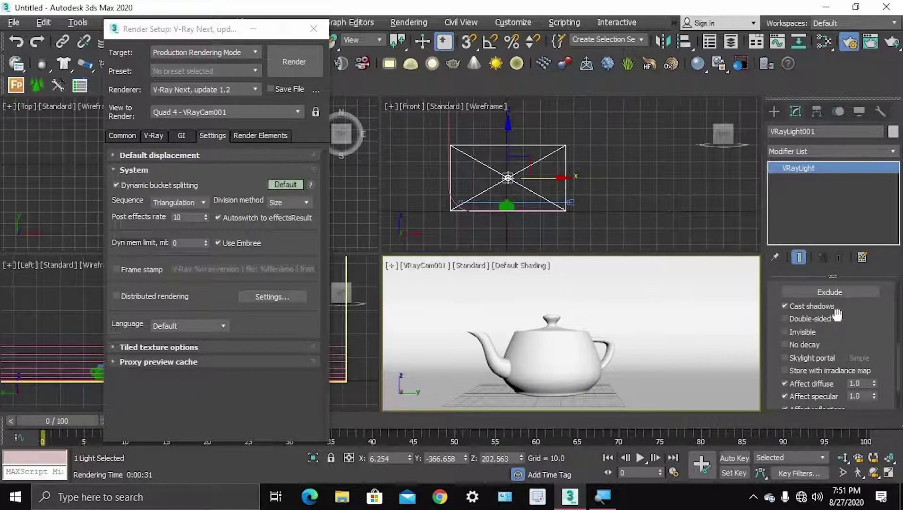
scroll(837, 316, down, 1)
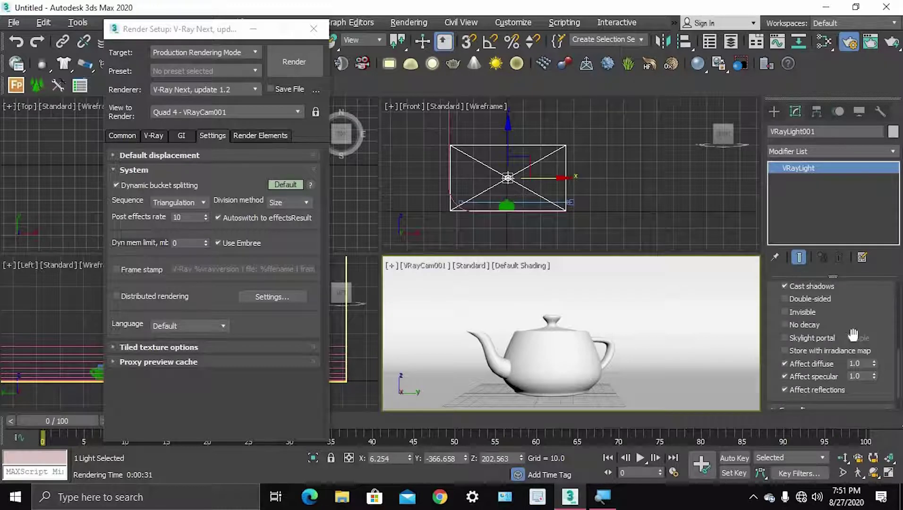
scroll(851, 332, up, 1)
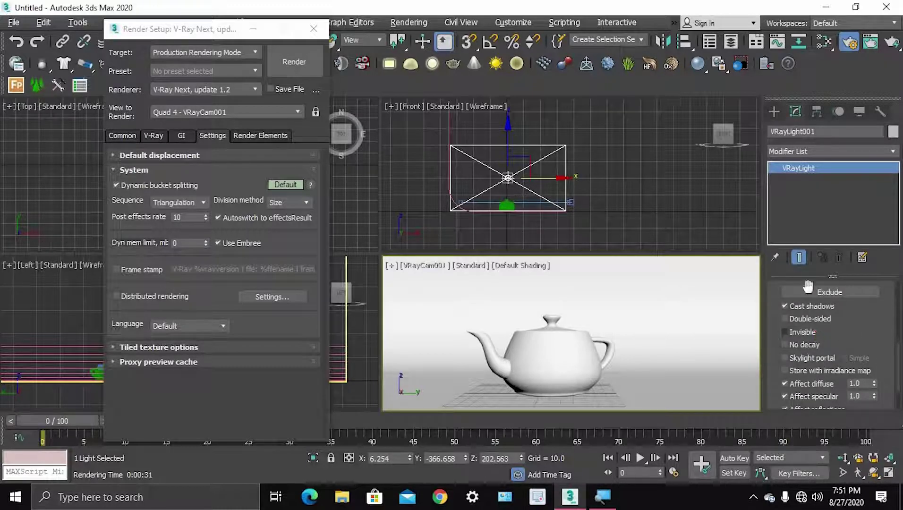
scroll(809, 287, up, 1)
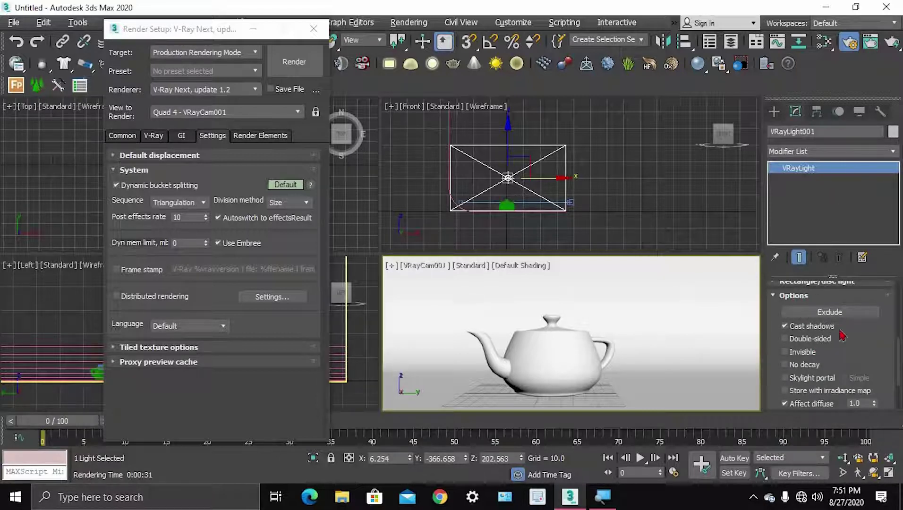
click(790, 353)
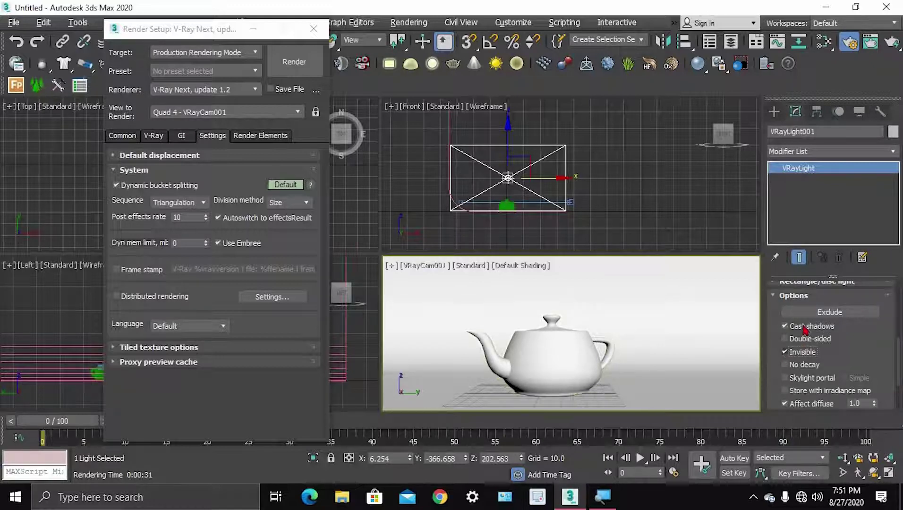
scroll(808, 352, down, 1)
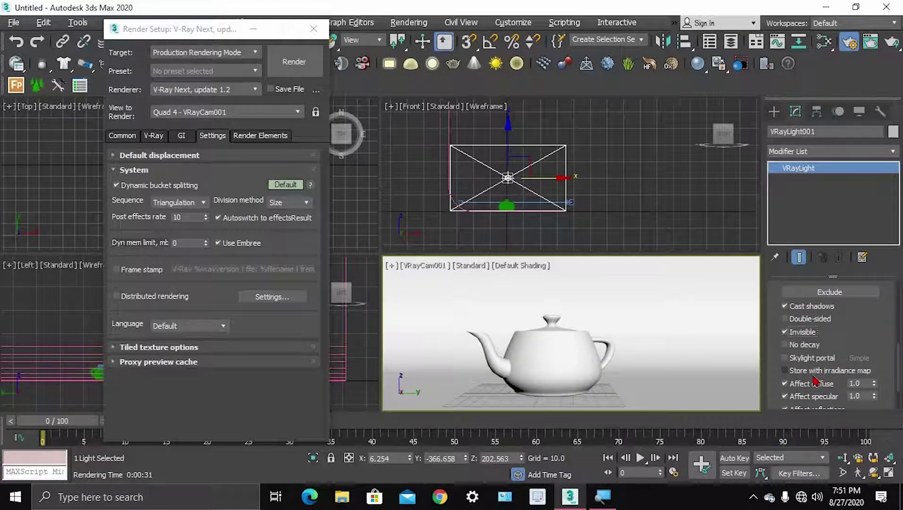
click(785, 371)
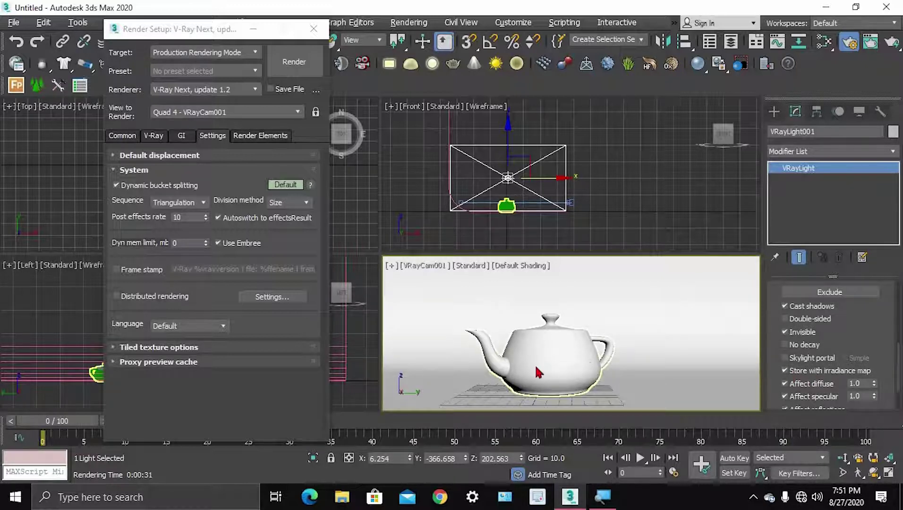
Test-render the teapot camera view with the new light options, minimize the message log and close the rendered frame.
key(shift+q)
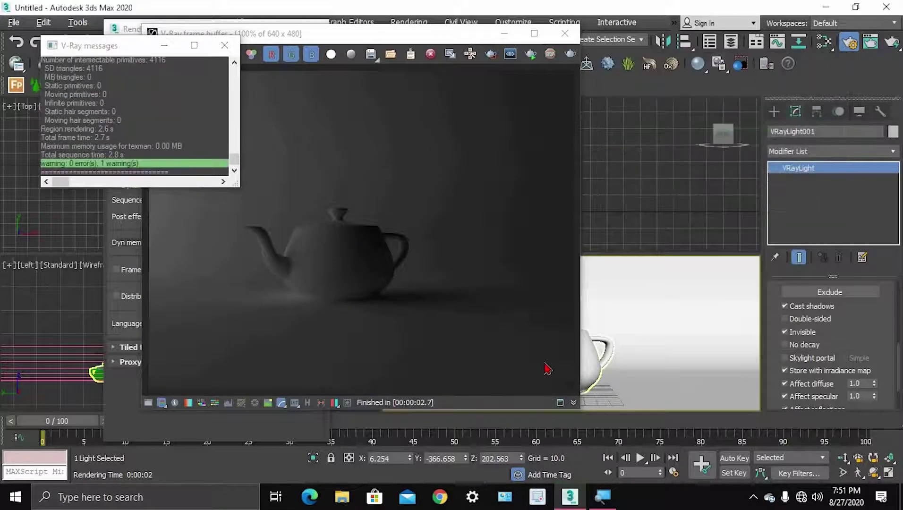
click(164, 45)
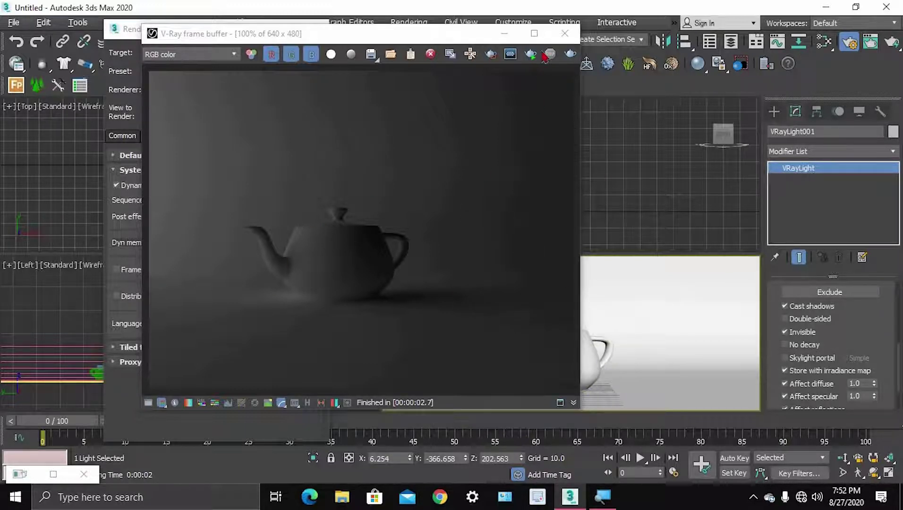
click(562, 34)
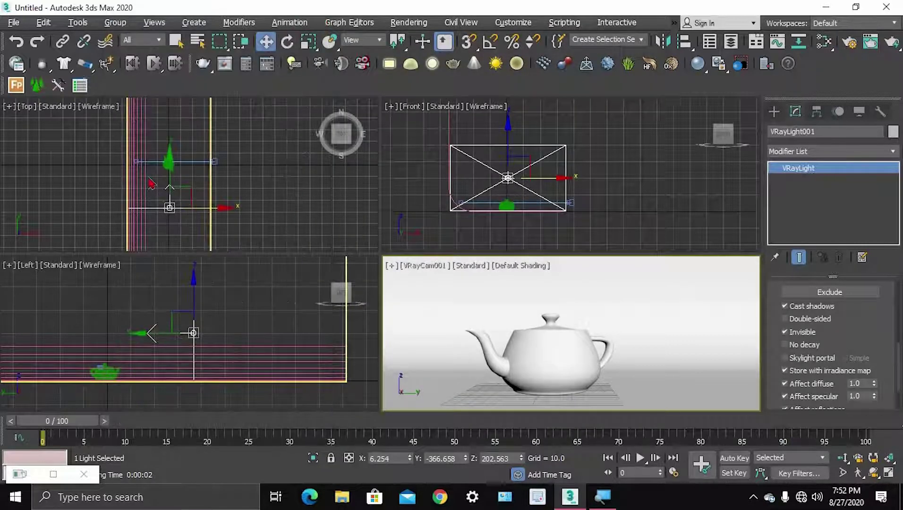
Clone the V-Ray light as a single independent copy on the opposite side of the teapot, at about Y 379.7.
click(171, 193)
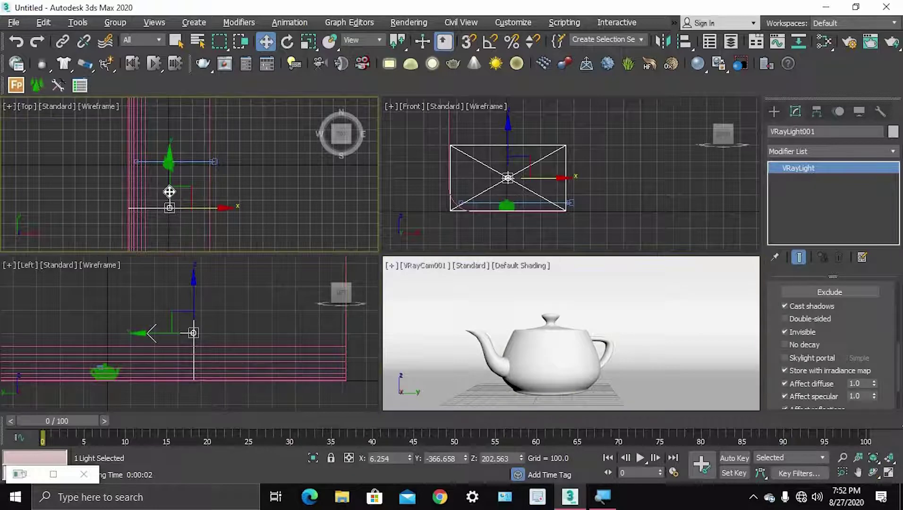
mouse_move(167, 166)
shift+mouse_down()
mouse_move(165, 134)
mouse_move(178, 99)
shift+mouse_up()
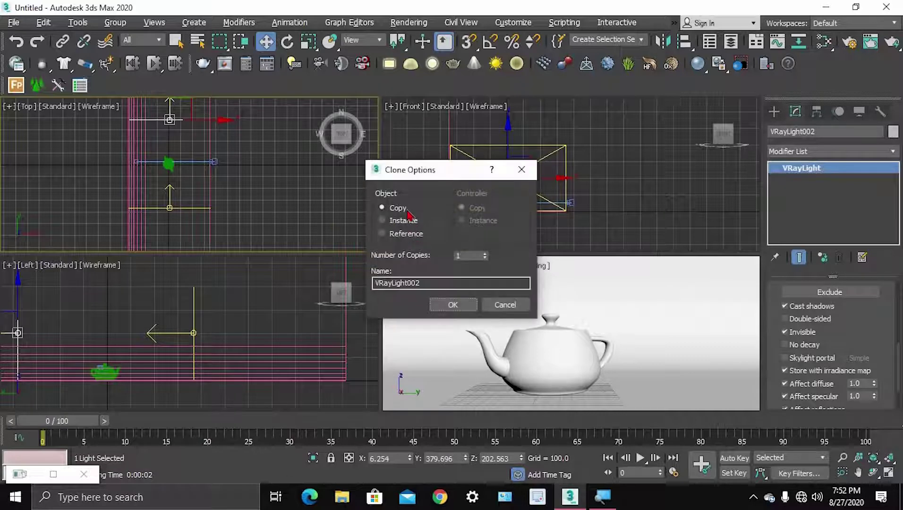
click(455, 307)
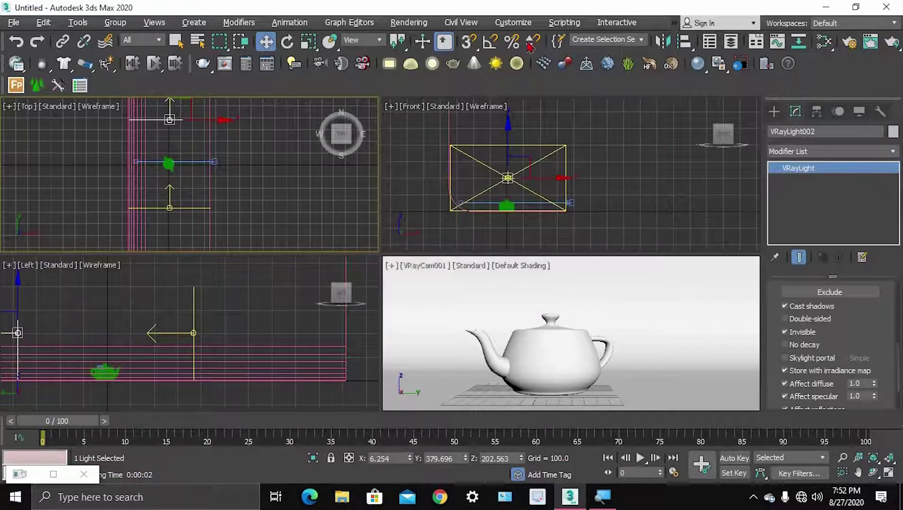
Mirror the copied light about the Y axis without cloning so it faces the teapot.
click(663, 46)
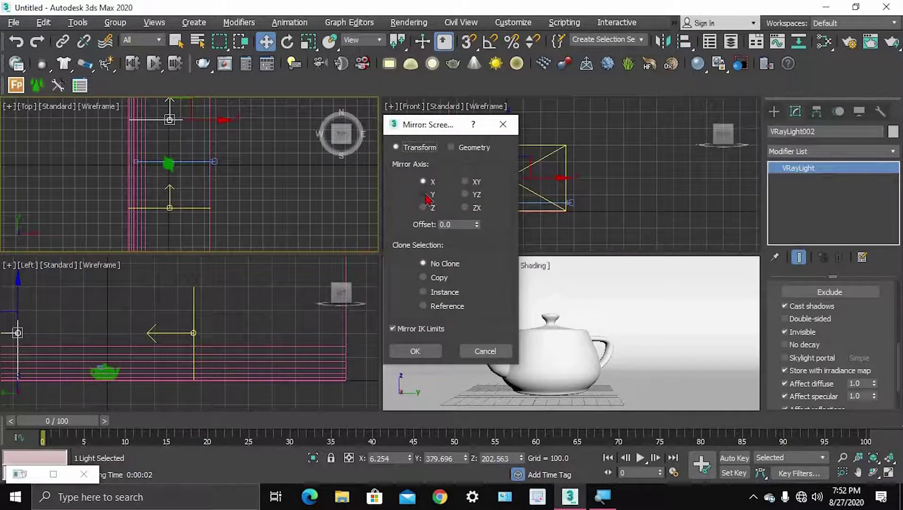
click(424, 194)
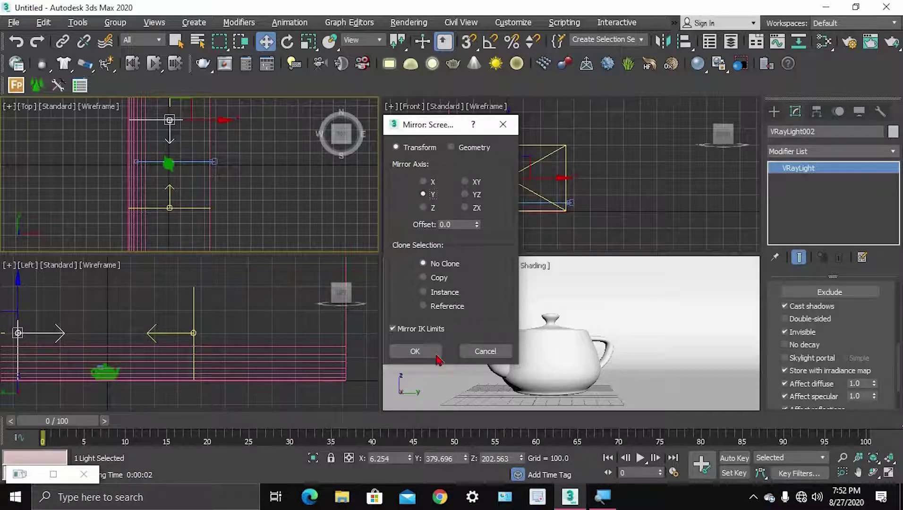
click(435, 354)
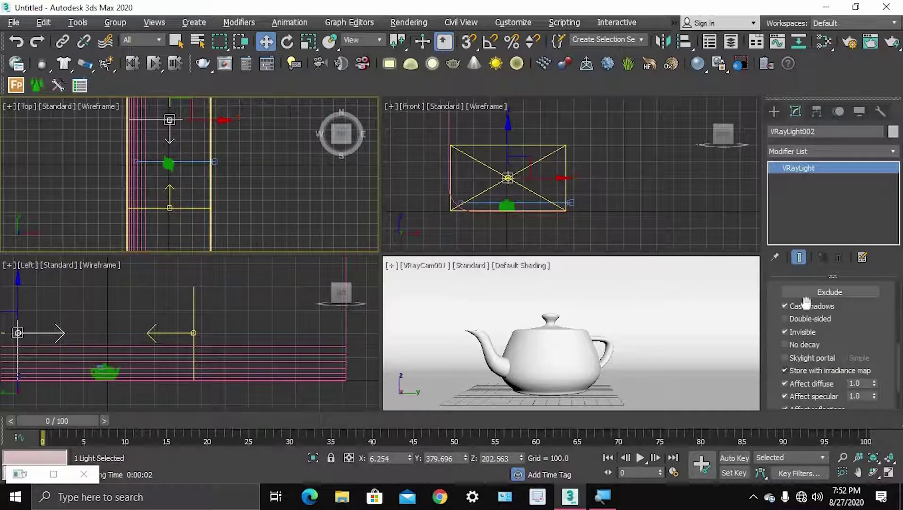
Switch the copied light's color mode to Temperature and set its temperature to 4500.
drag(806, 303, 791, 342)
click(788, 335)
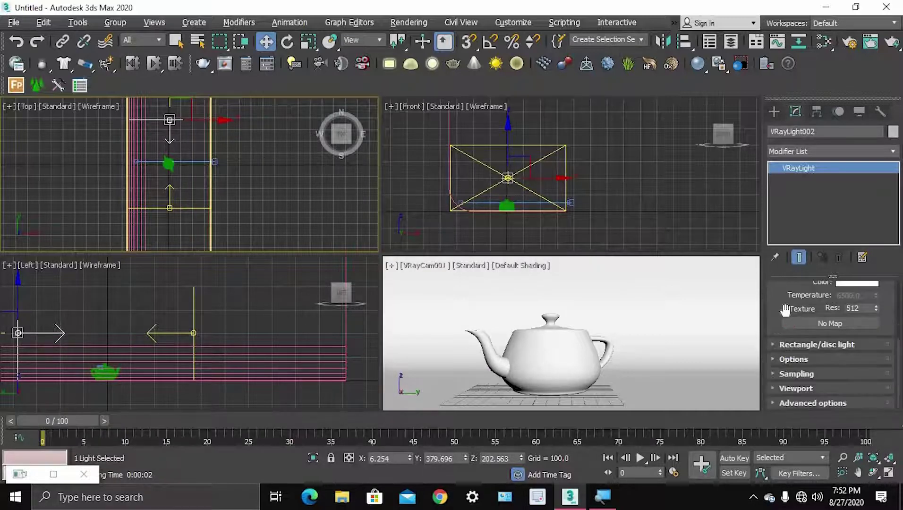
drag(785, 310, 787, 349)
click(828, 308)
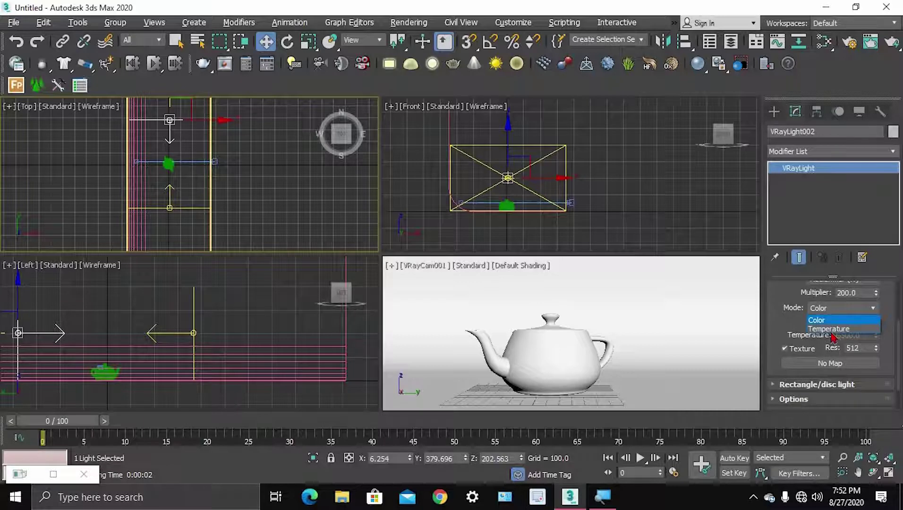
click(829, 329)
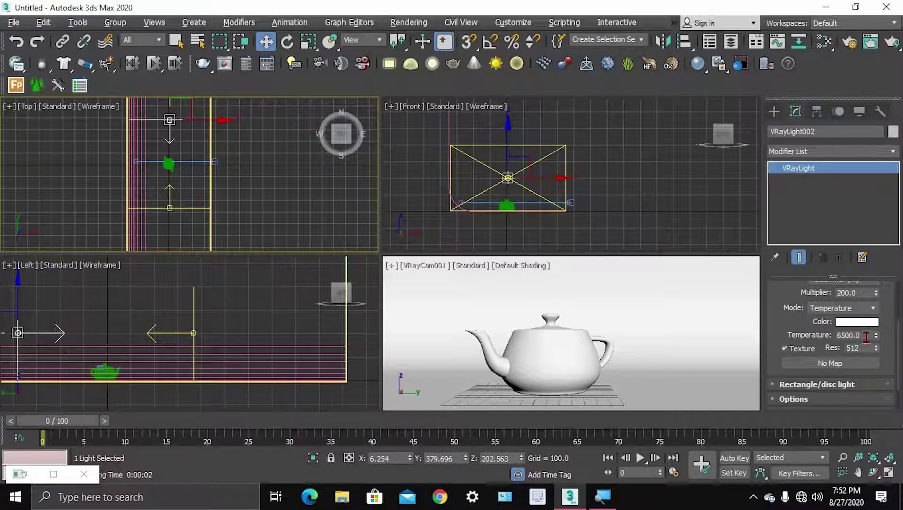
drag(866, 337, 802, 330)
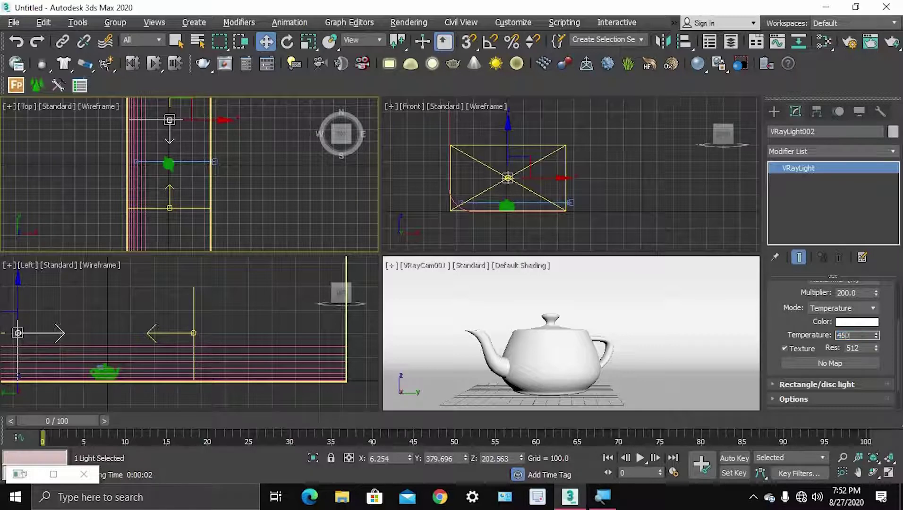
key(Return)
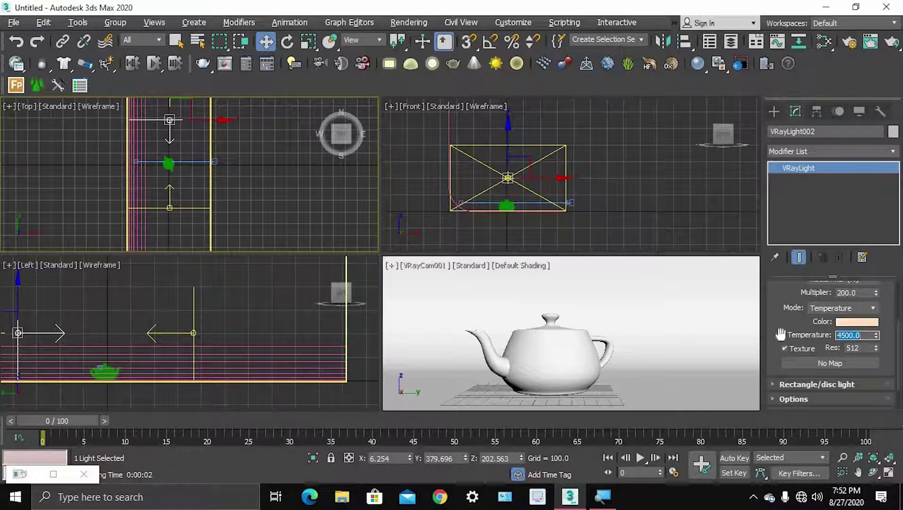
Render the teapot camera view to check the lighting from both sides, and close the rendered frame.
right_click(555, 347)
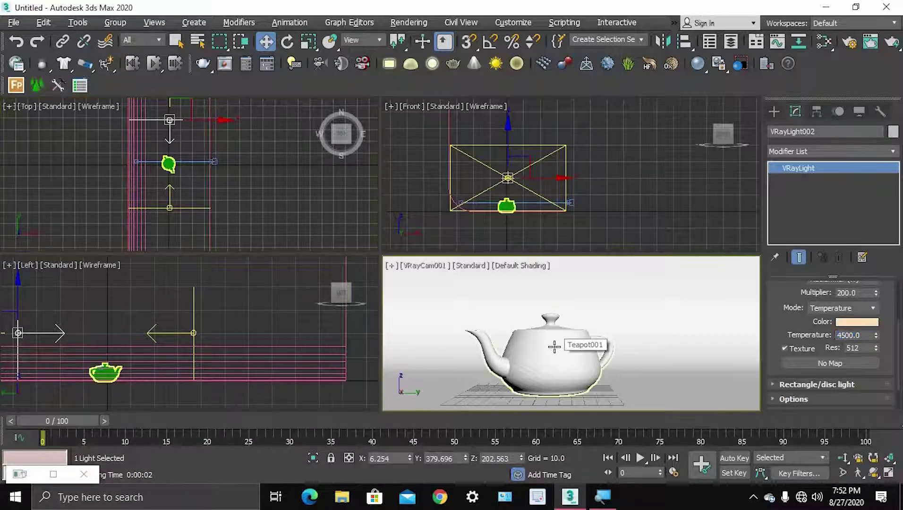
key(shift+q)
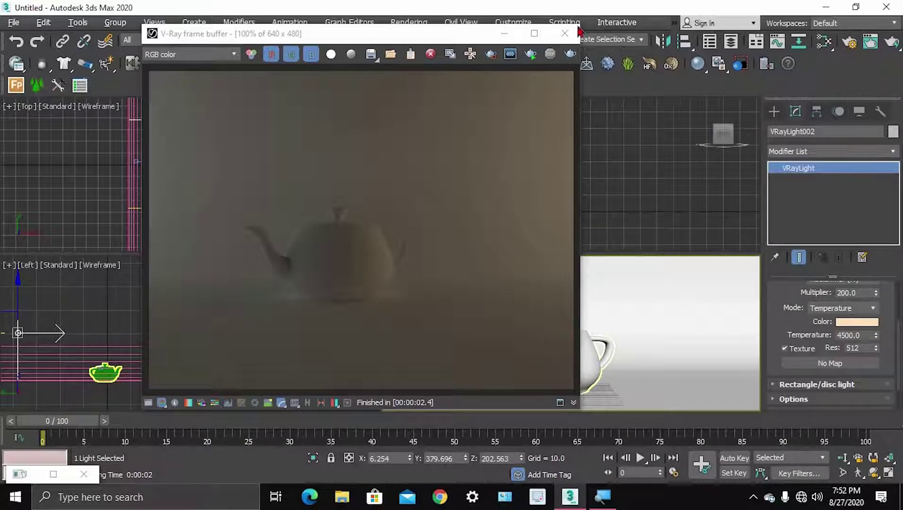
click(566, 33)
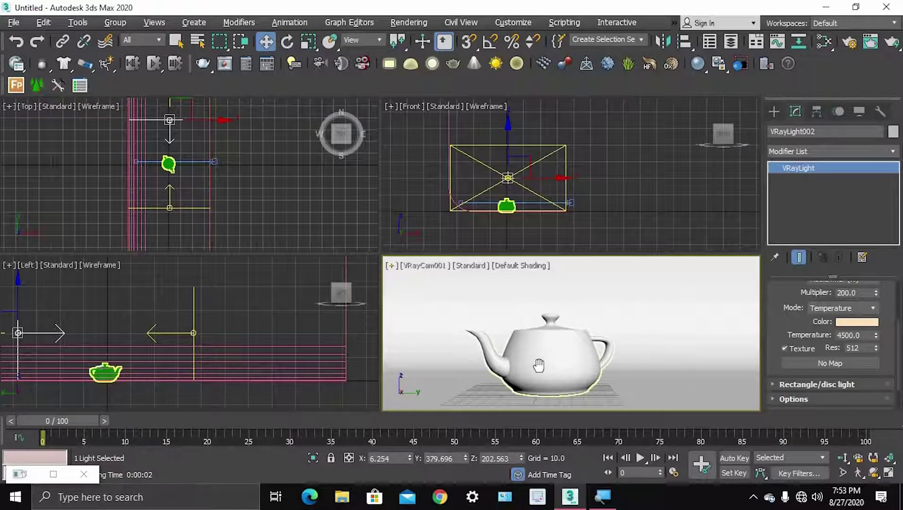
Pan the camera view slightly to reframe the teapot, render it again and close the frame buffer.
middle_drag(536, 367, 563, 377)
key(shift+q)
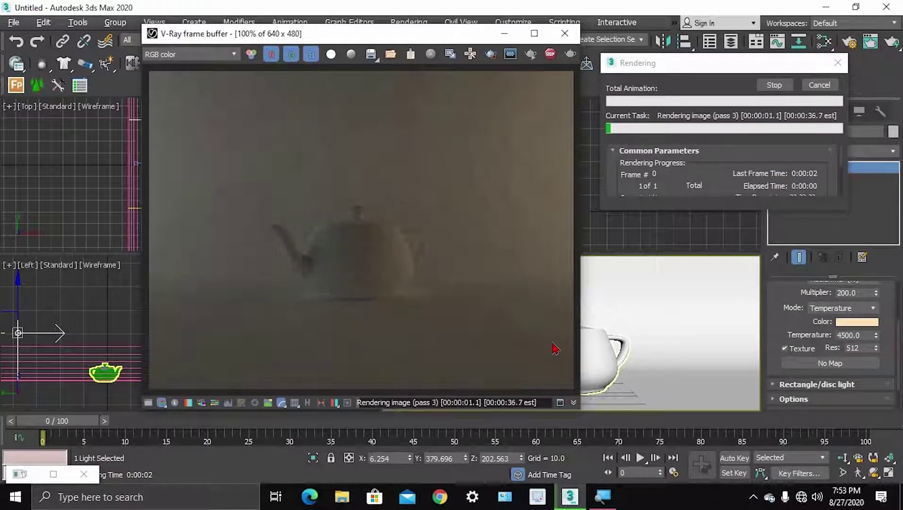
click(565, 34)
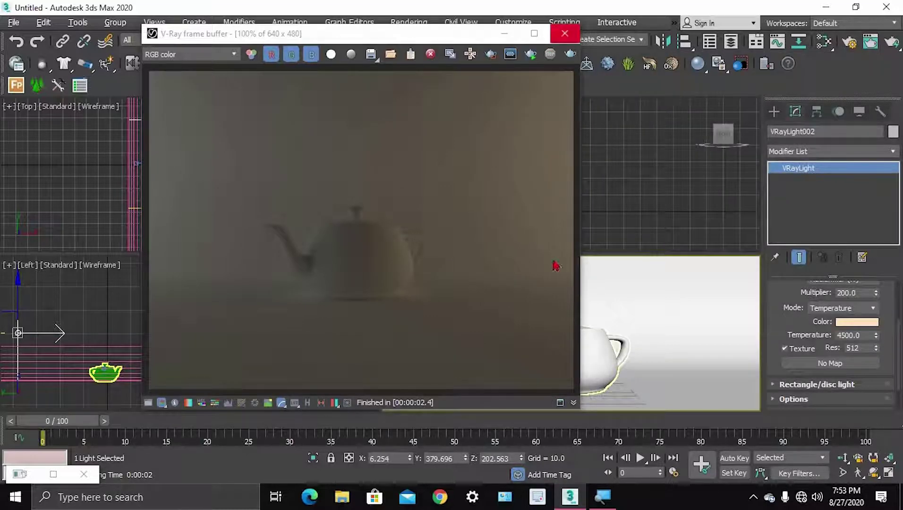
Set the V-Ray image sampler type to Bucket in the render setup.
click(409, 23)
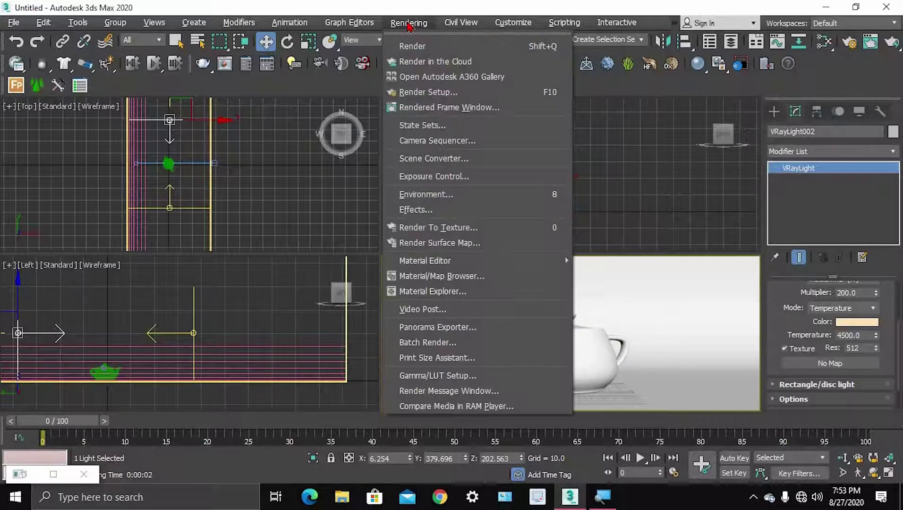
click(425, 93)
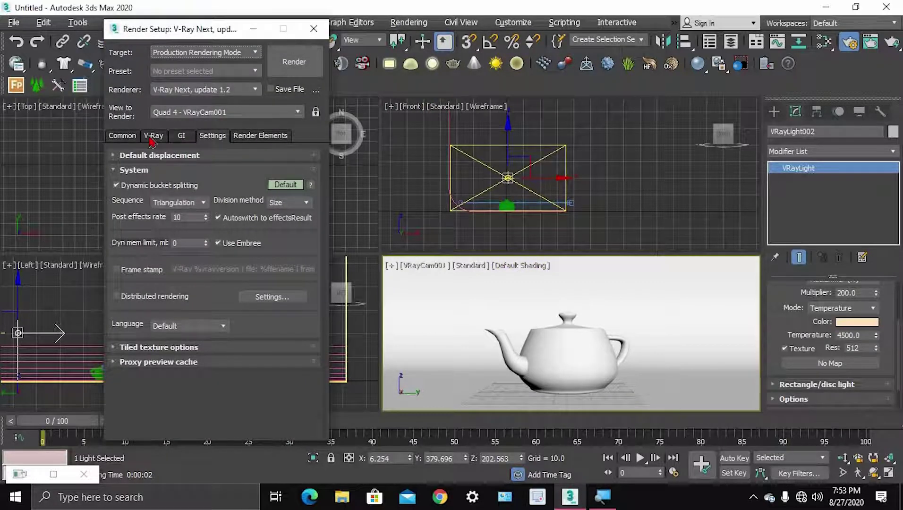
click(153, 135)
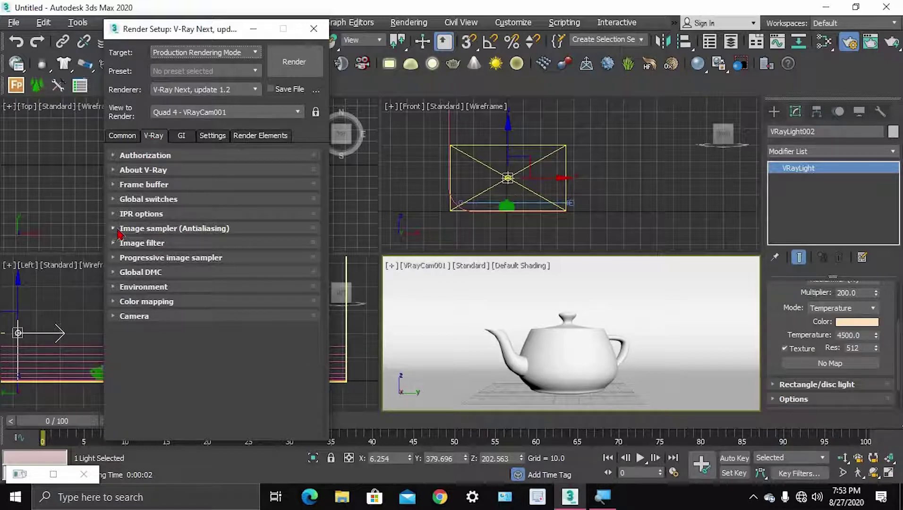
click(142, 229)
click(185, 246)
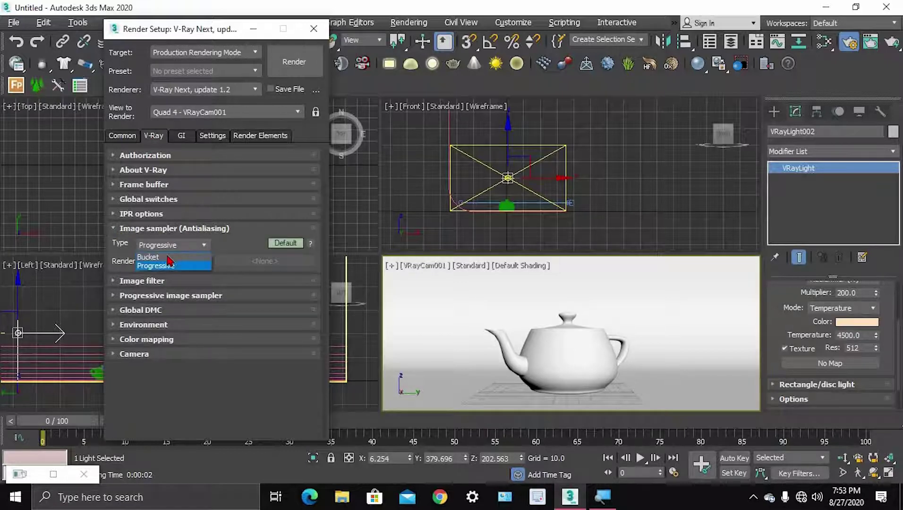
click(149, 257)
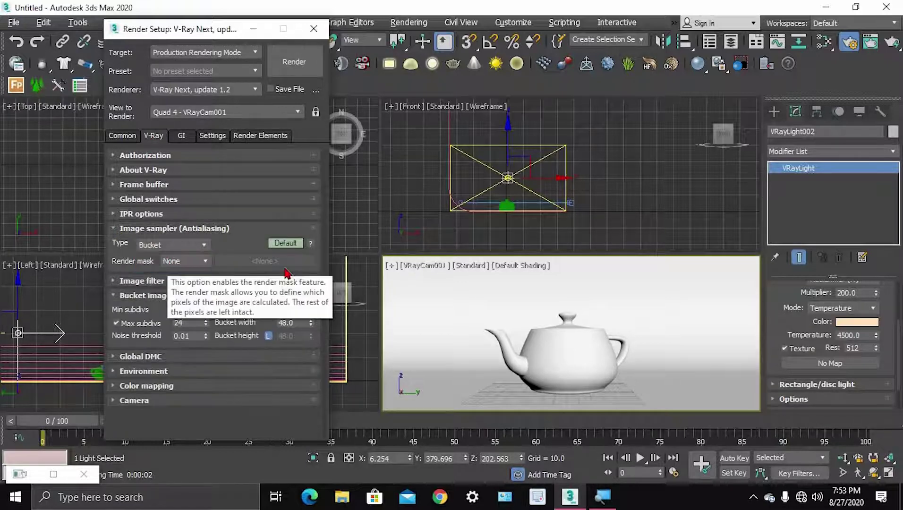
click(128, 231)
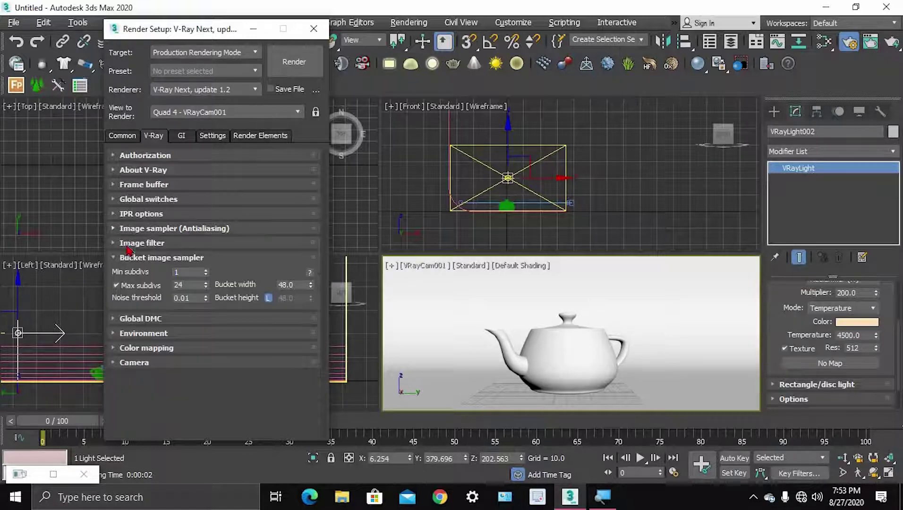
Set the Mitchell-Netravali image filter's blur to 0.
click(126, 244)
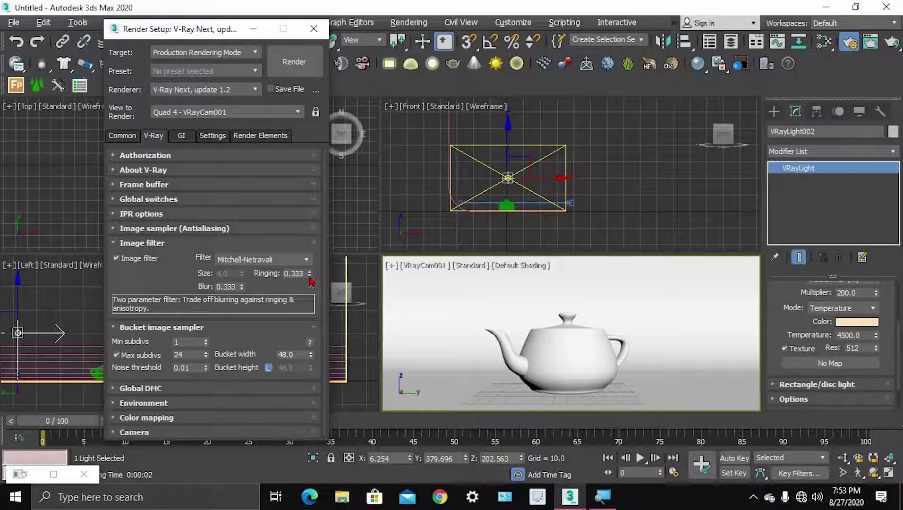
double_click(232, 286)
text(0)
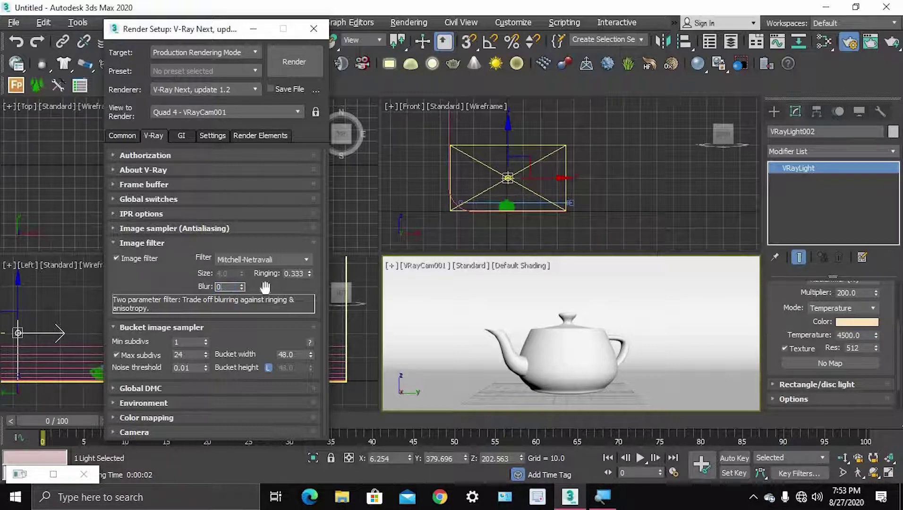
key(Tab)
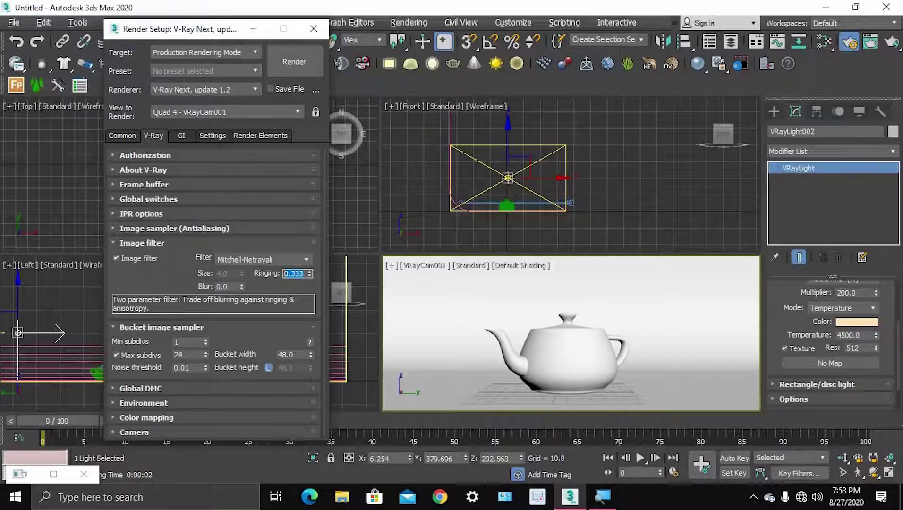
Set the bucket image sampler to 40 max subdivs, a noise threshold of 0.005 and a bucket width of 20.
click(163, 243)
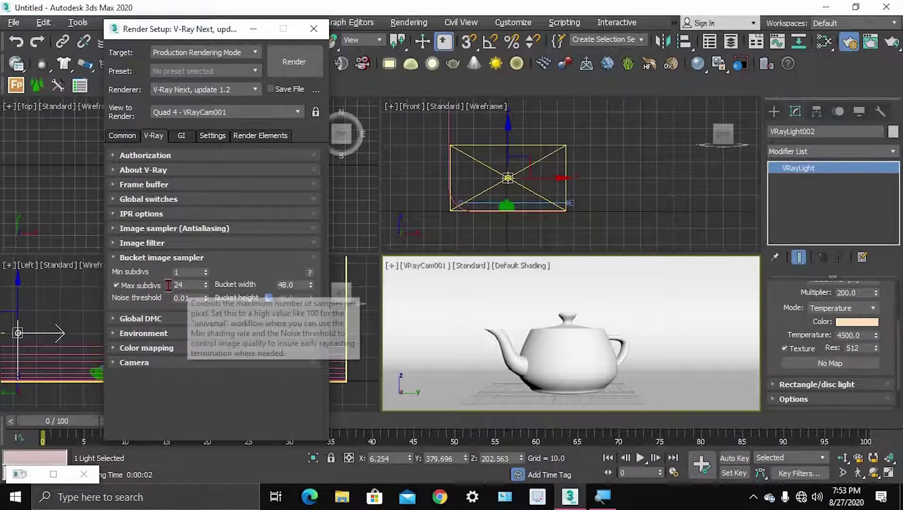
double_click(185, 285)
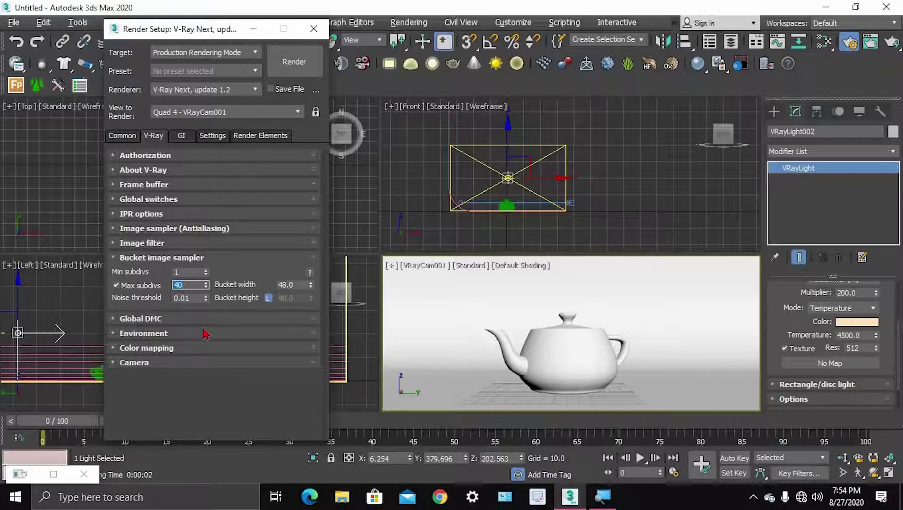
key(Tab)
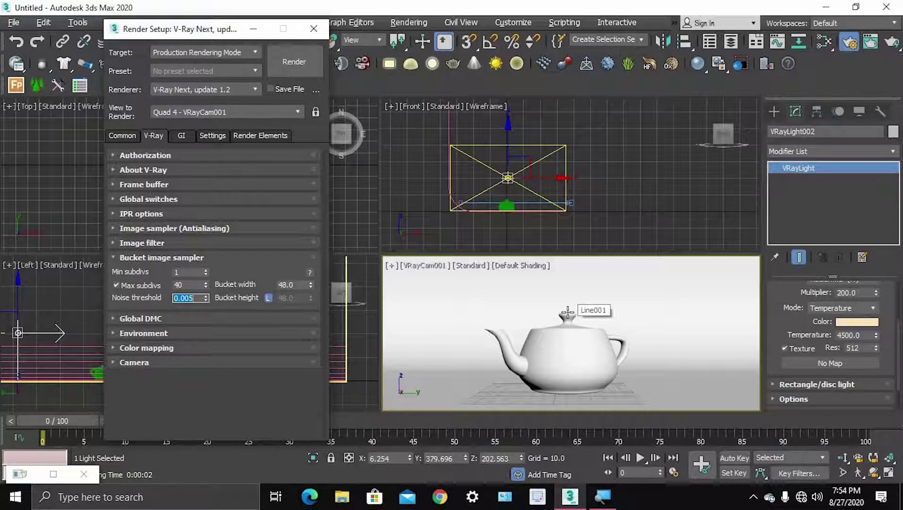
click(301, 285)
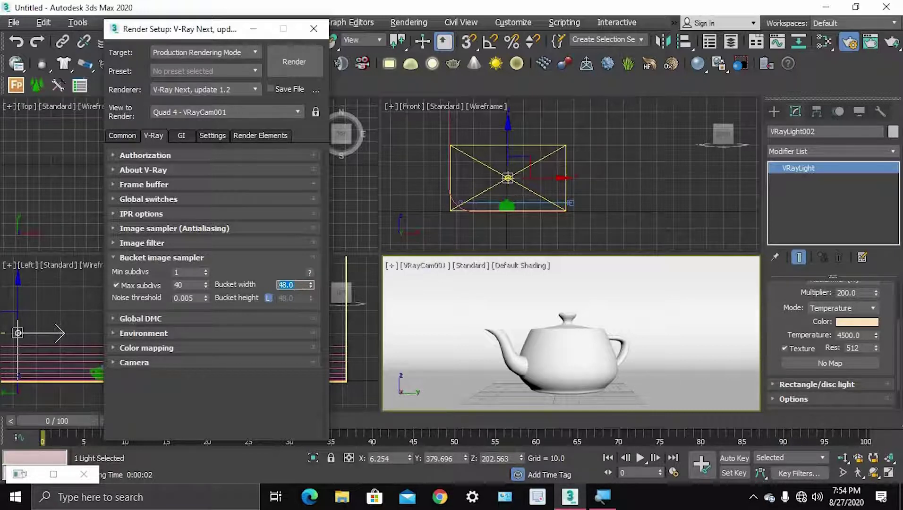
click(159, 319)
click(158, 321)
click(152, 353)
click(151, 350)
click(144, 334)
click(144, 259)
Keep global illumination enabled and set its irradiance map preset to Medium.
click(182, 137)
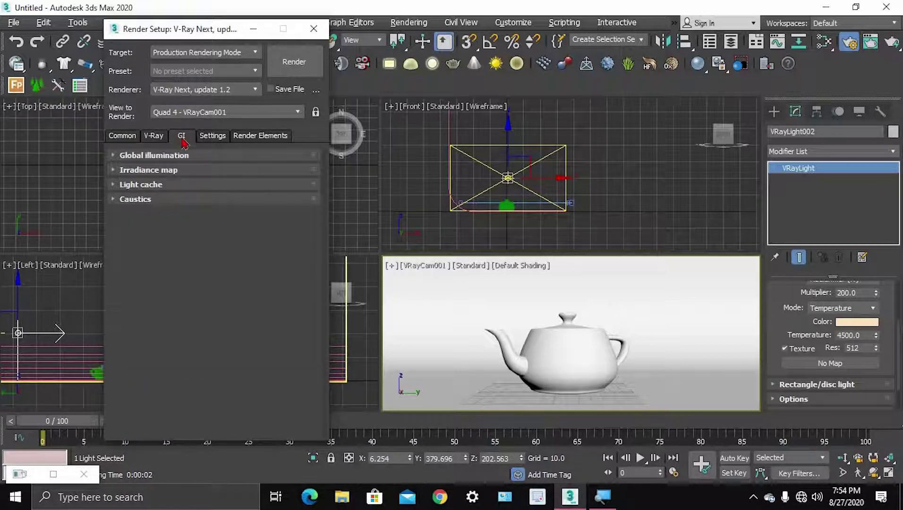
click(112, 171)
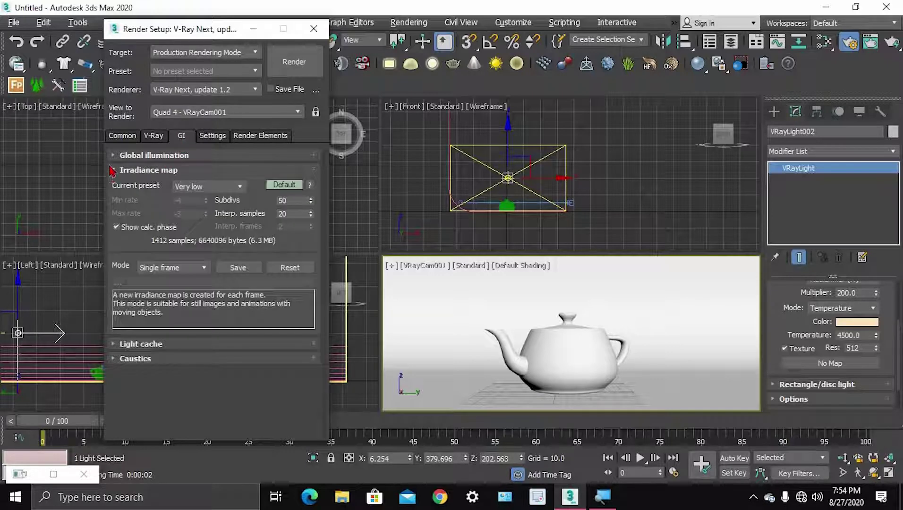
click(121, 171)
click(121, 156)
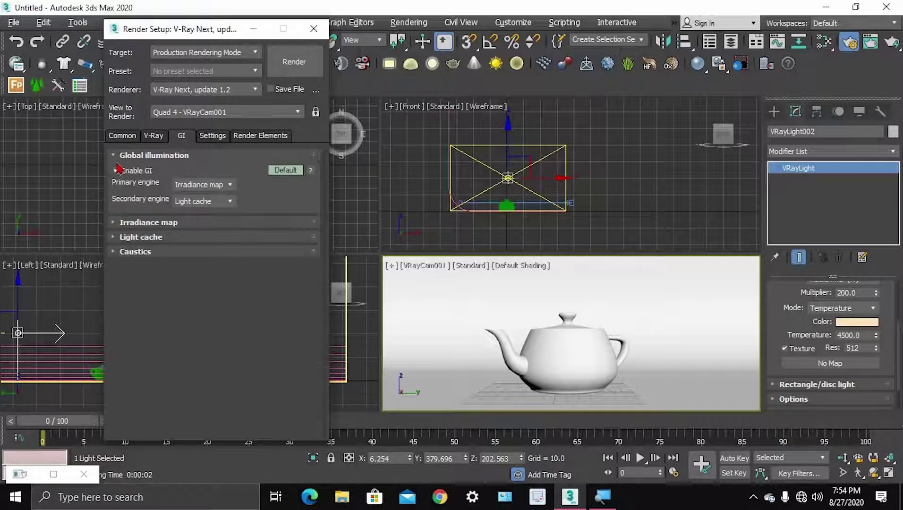
click(116, 170)
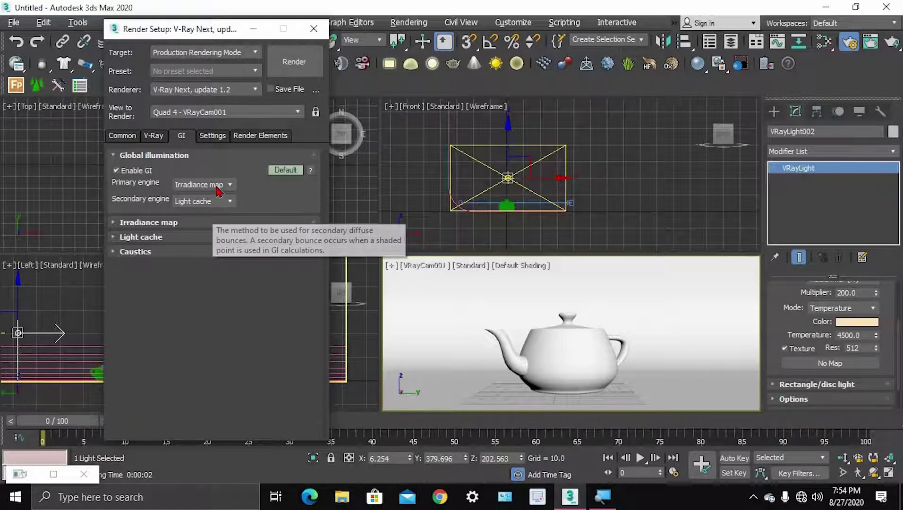
click(122, 156)
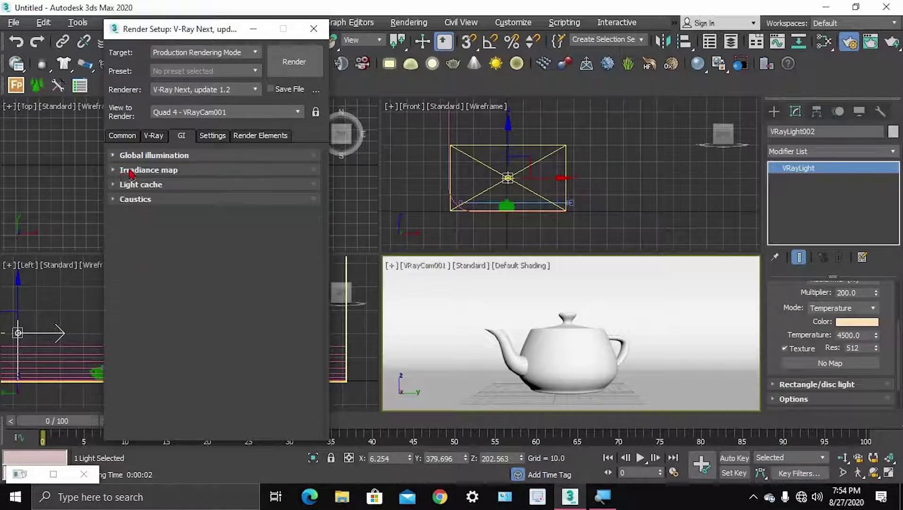
click(123, 171)
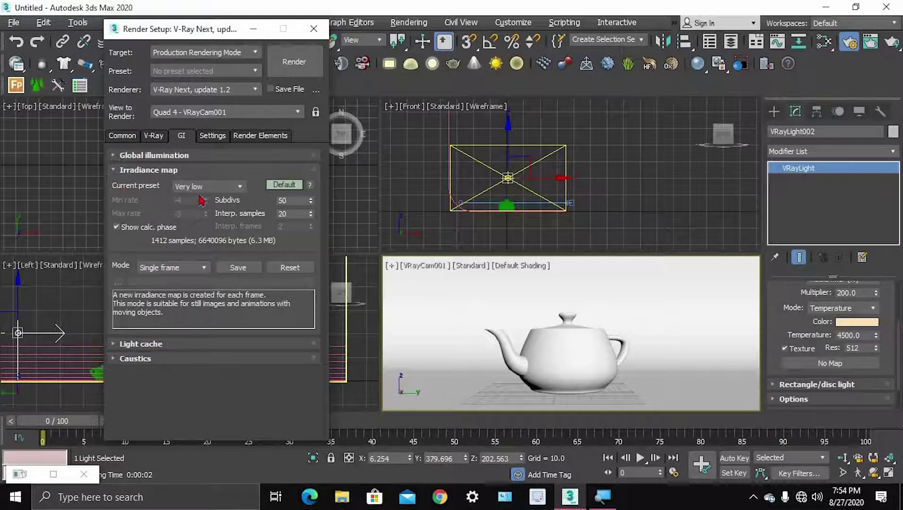
click(231, 189)
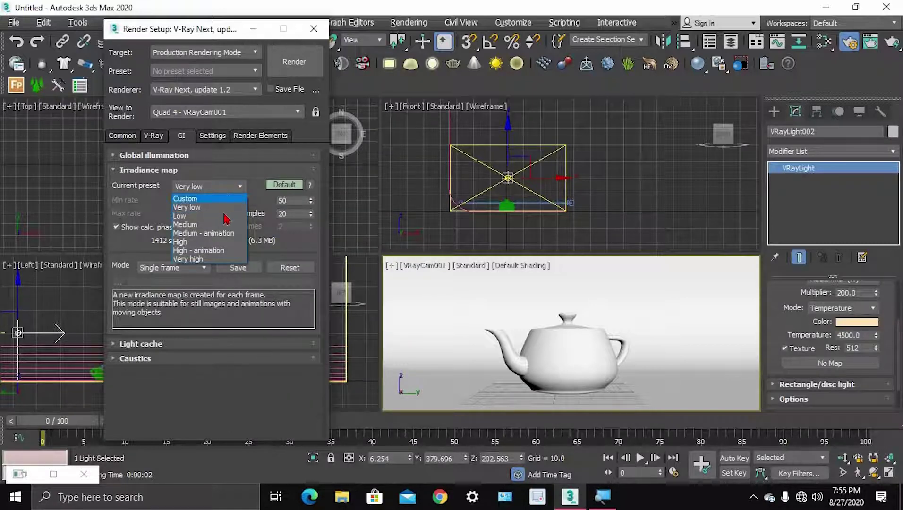
click(212, 224)
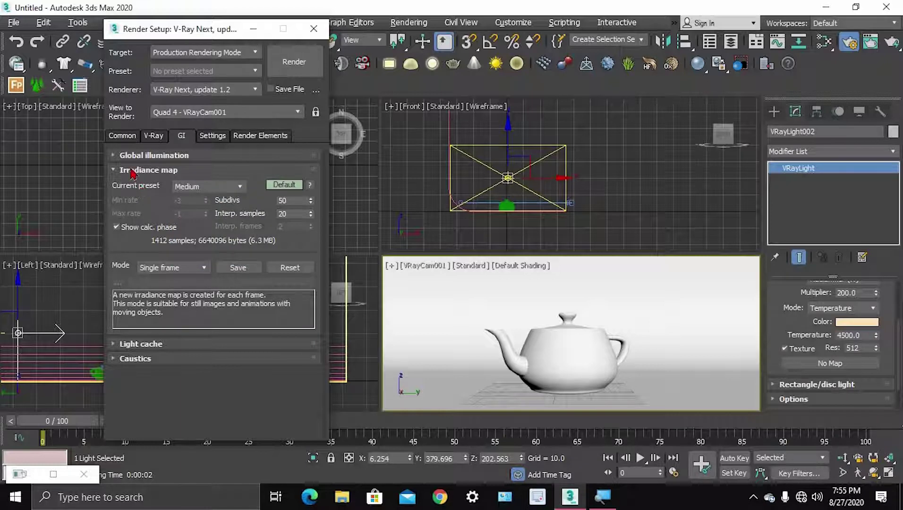
click(132, 170)
Set the light cache subdivs of the global illumination to 15.
click(126, 184)
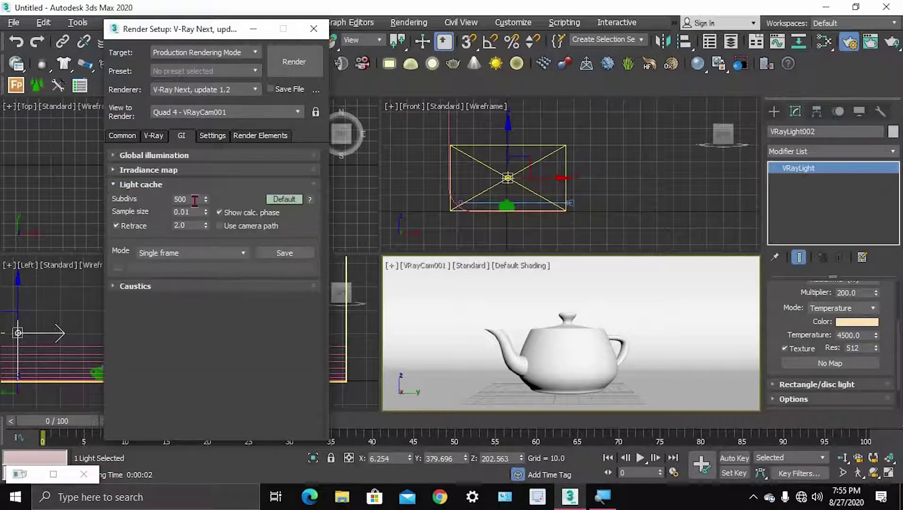
double_click(195, 199)
text(15)
click(129, 186)
click(213, 136)
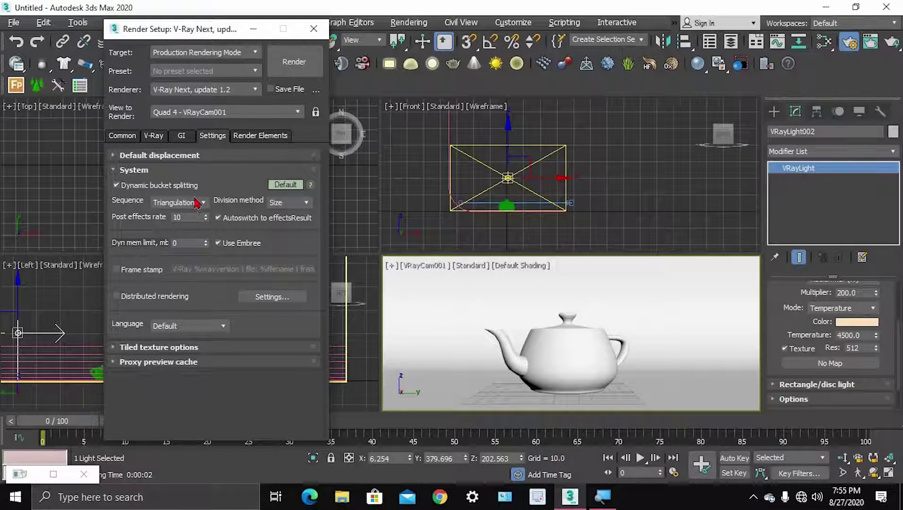
click(135, 171)
click(155, 140)
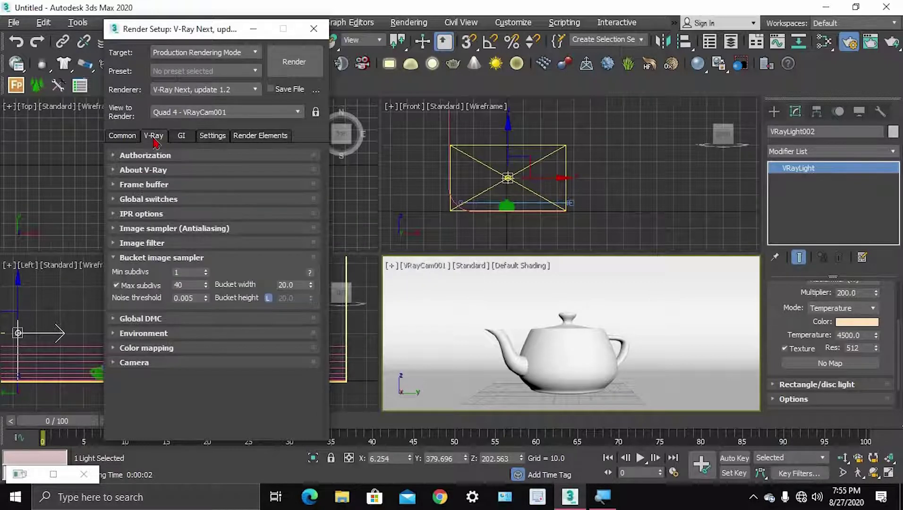
click(119, 259)
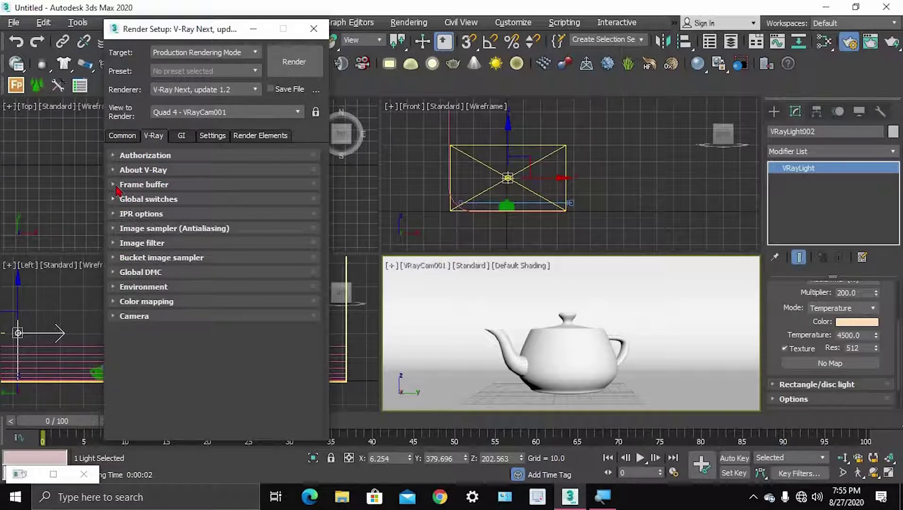
Set the render output size to HDTV (video) at 1920x1080 and show the safe frame in the camera view.
click(118, 186)
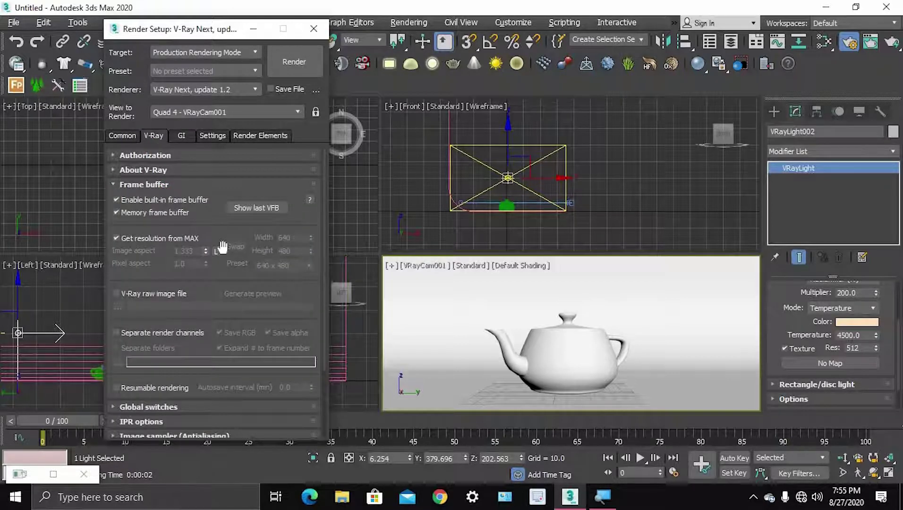
click(123, 136)
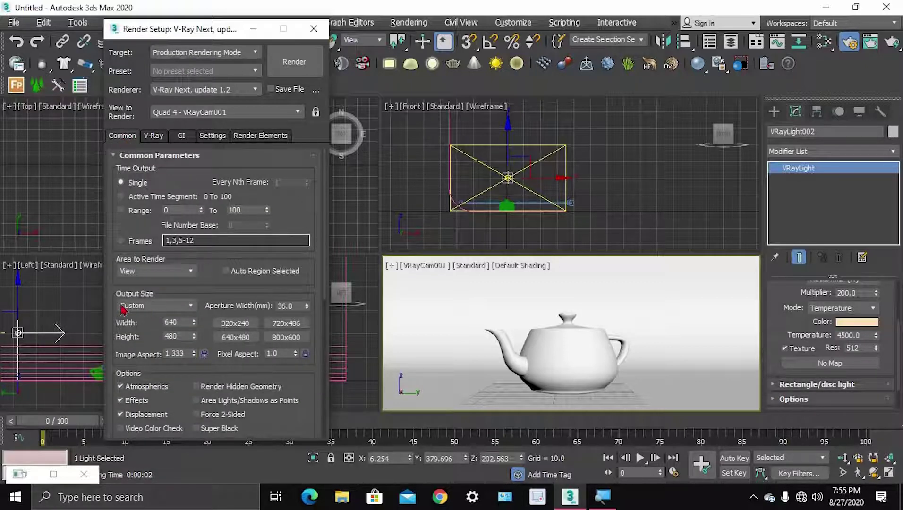
click(181, 308)
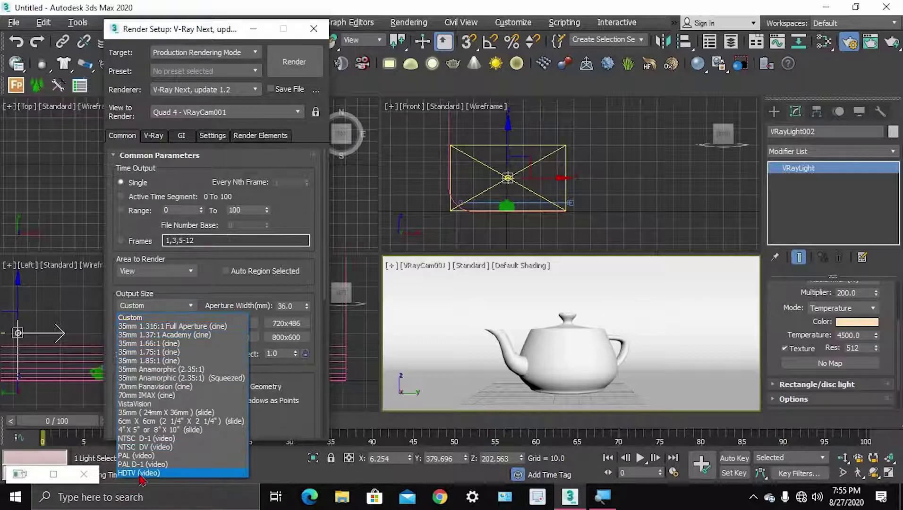
click(140, 474)
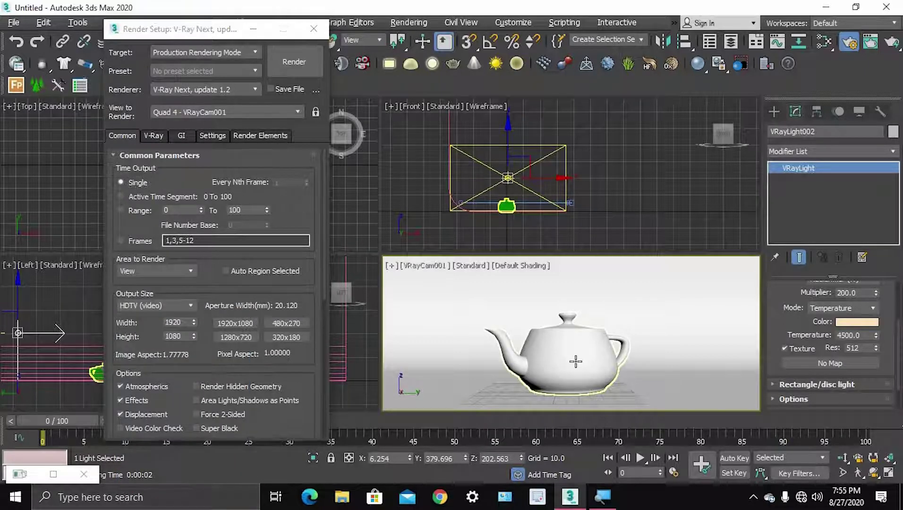
key(shift+f)
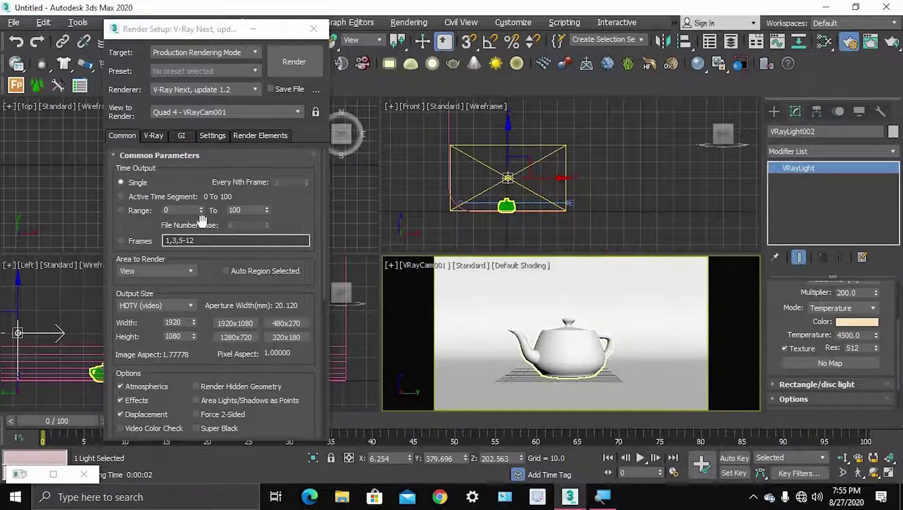
click(121, 156)
click(154, 135)
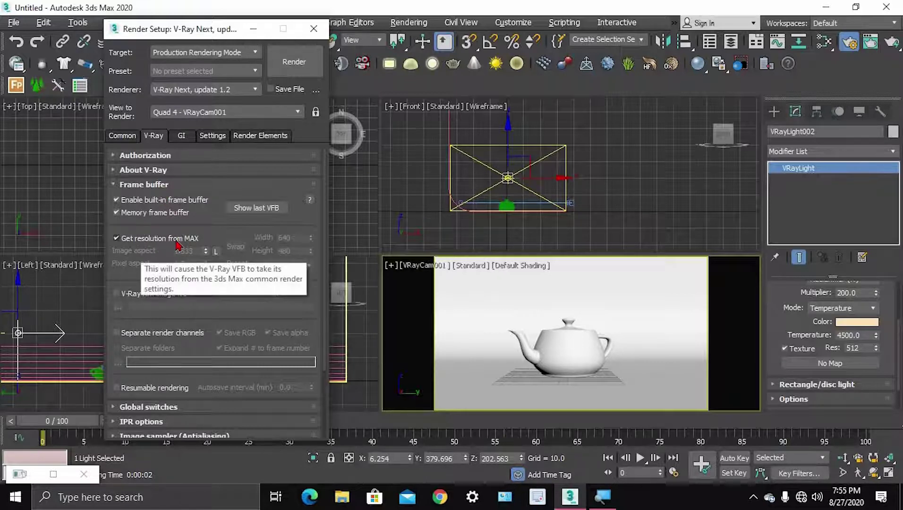
click(118, 239)
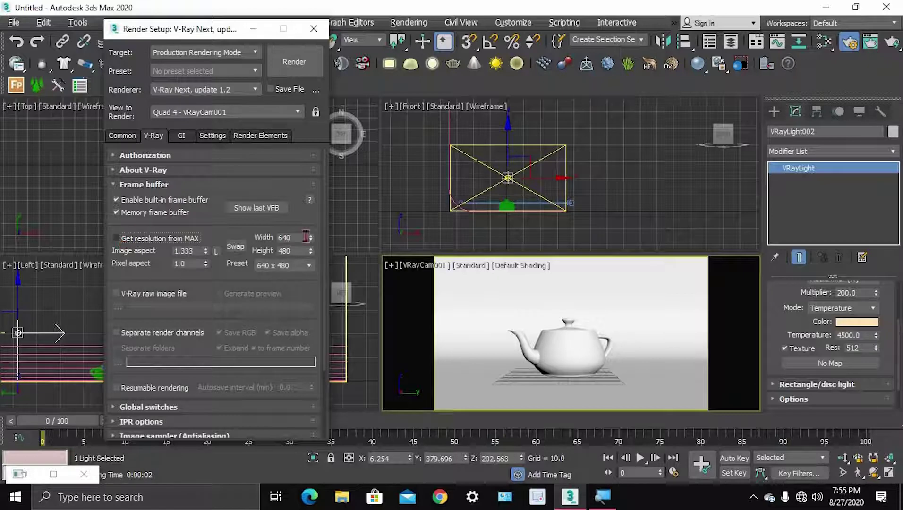
click(309, 267)
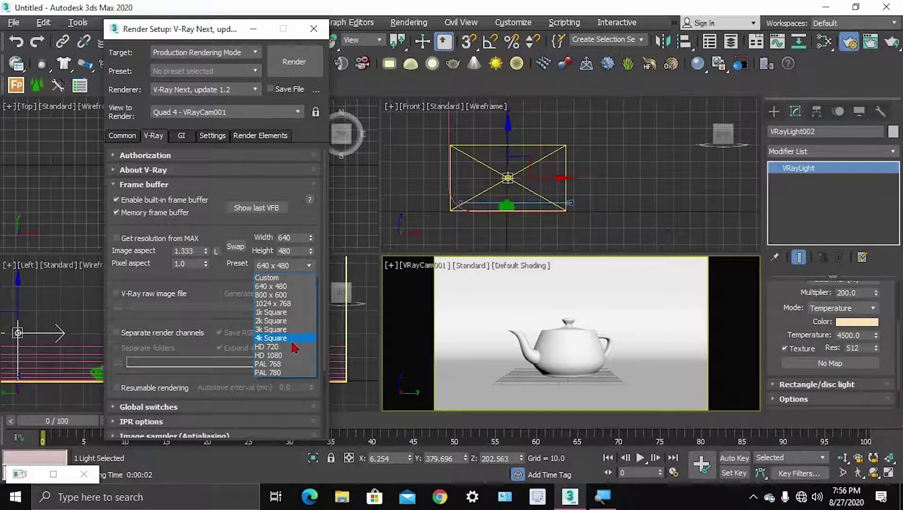
click(289, 269)
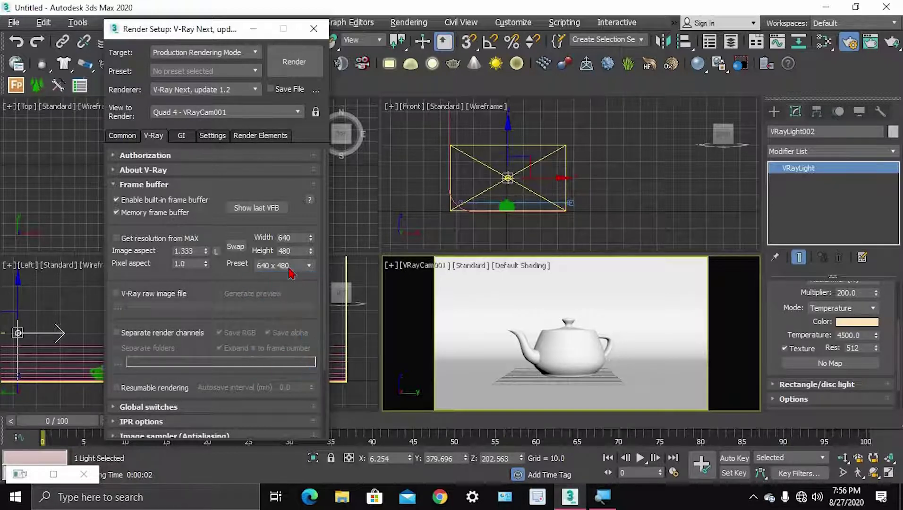
click(119, 239)
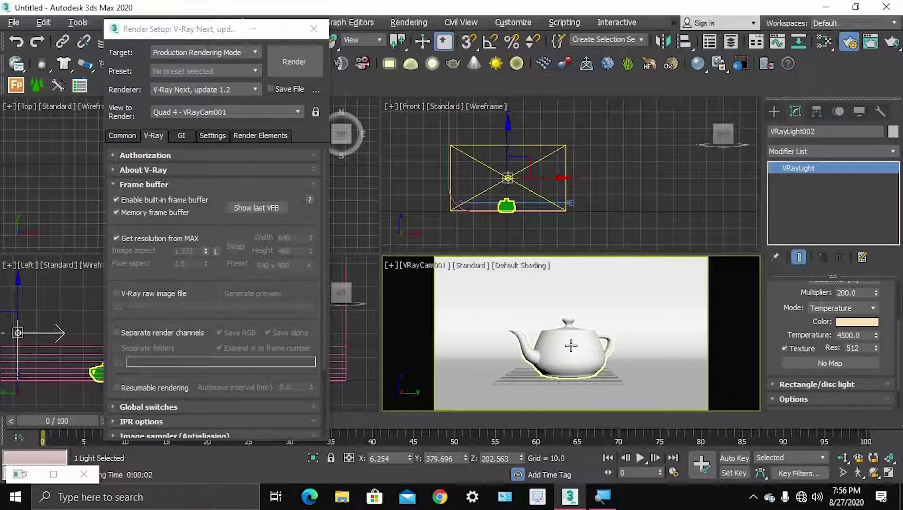
Render the VRayCam001 view, move the frame buffer aside and show its color corrections.
key(shift+q)
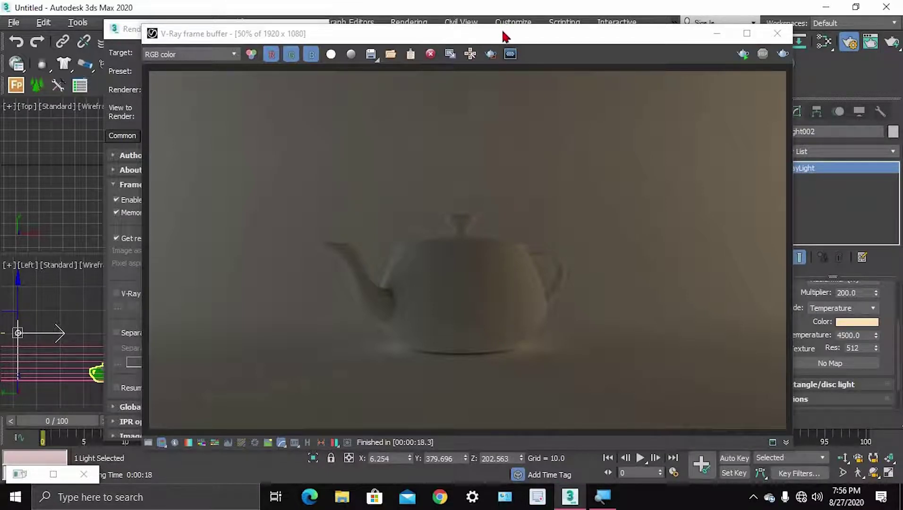
drag(469, 36, 405, 24)
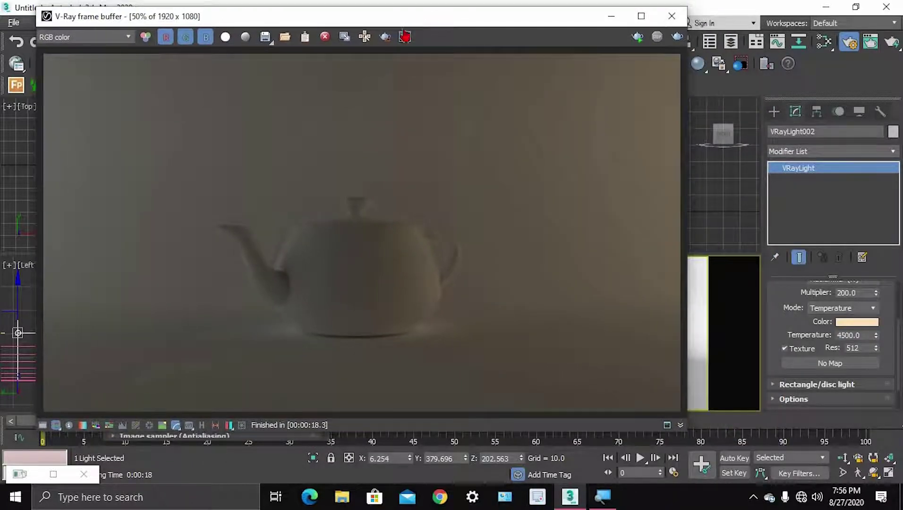
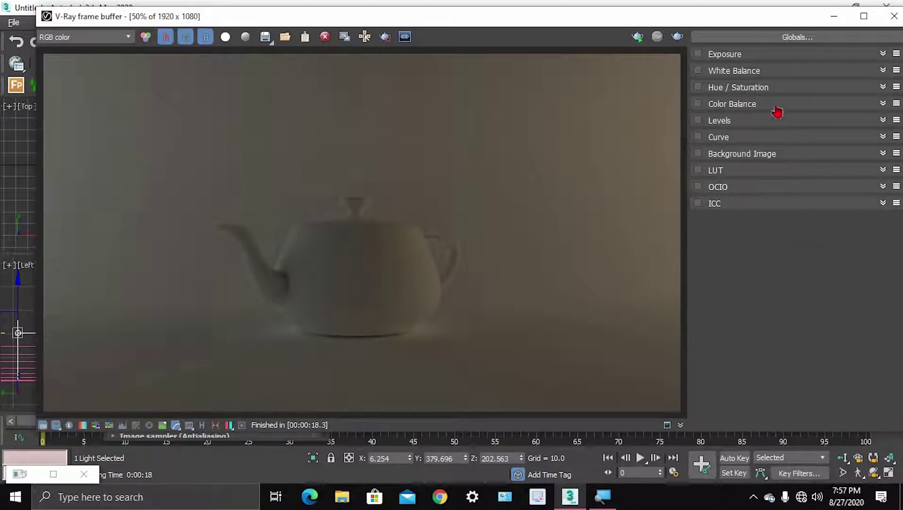
Try an exposure correction of 1.19 on the rendered teapot image, and switch the correction off.
click(730, 57)
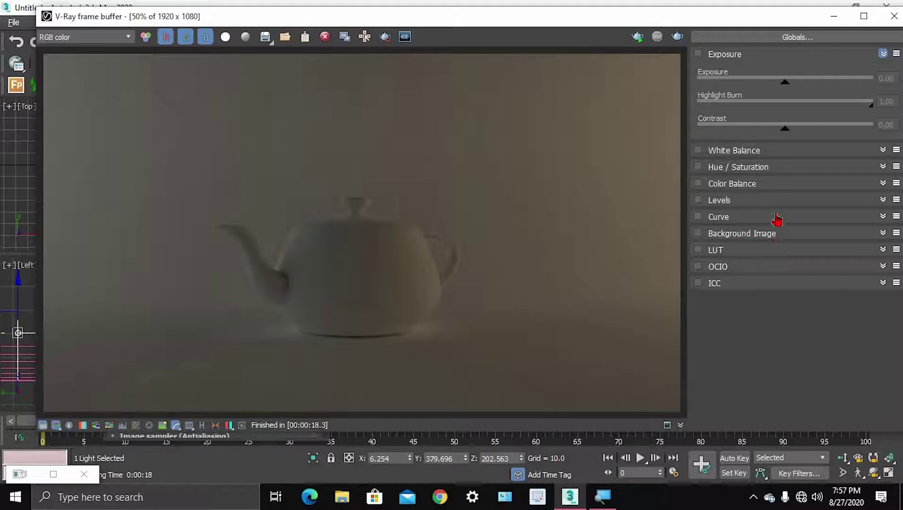
click(698, 55)
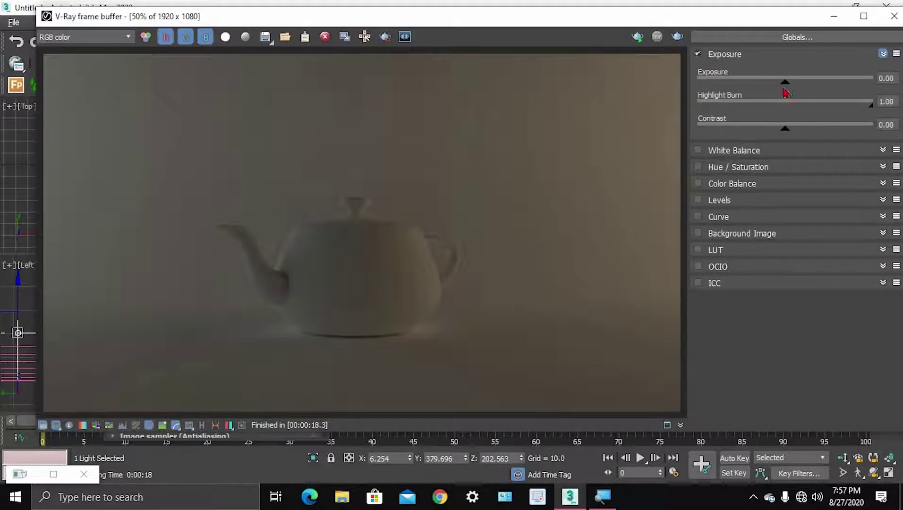
drag(785, 82, 808, 85)
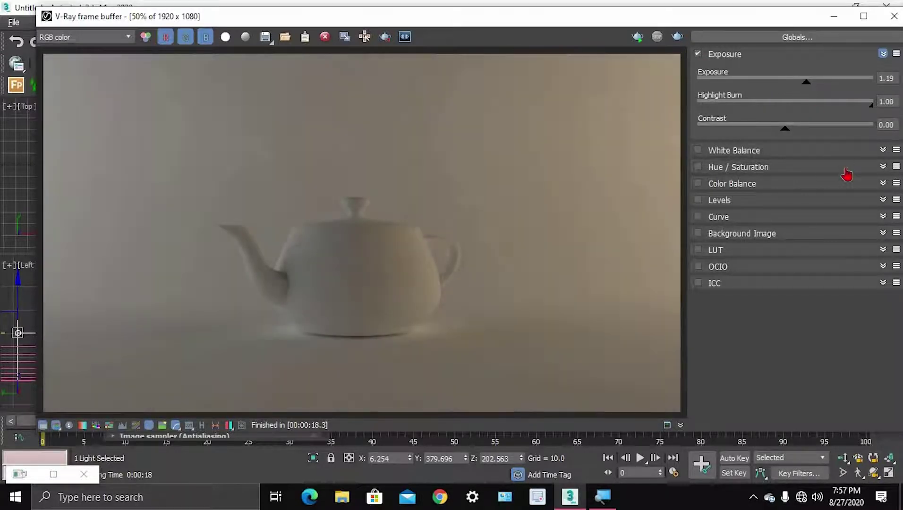
click(697, 54)
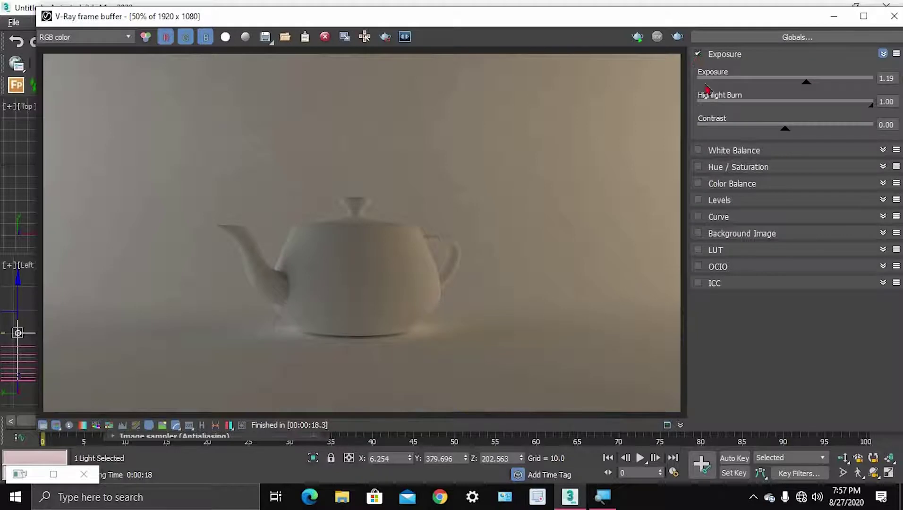
Enable the white balance correction on the rendered image and set its temperature to about 7913.
click(702, 151)
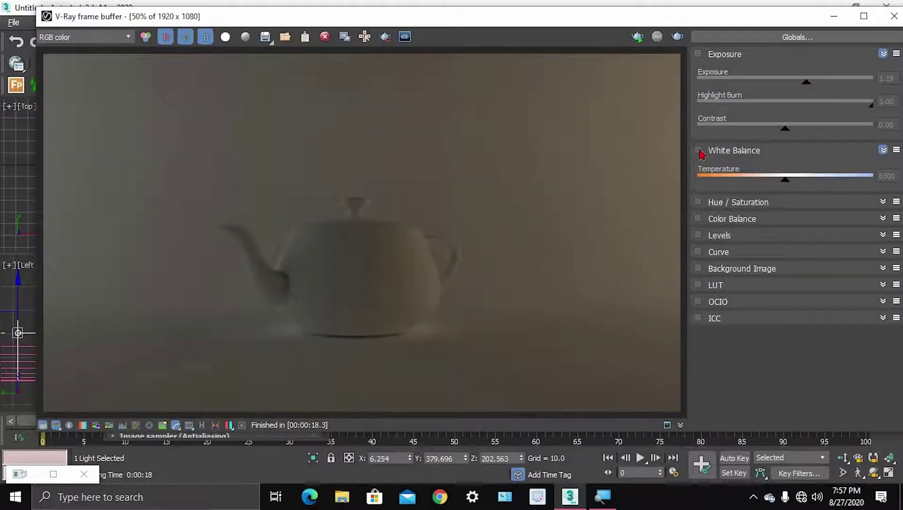
click(785, 182)
drag(785, 186, 822, 187)
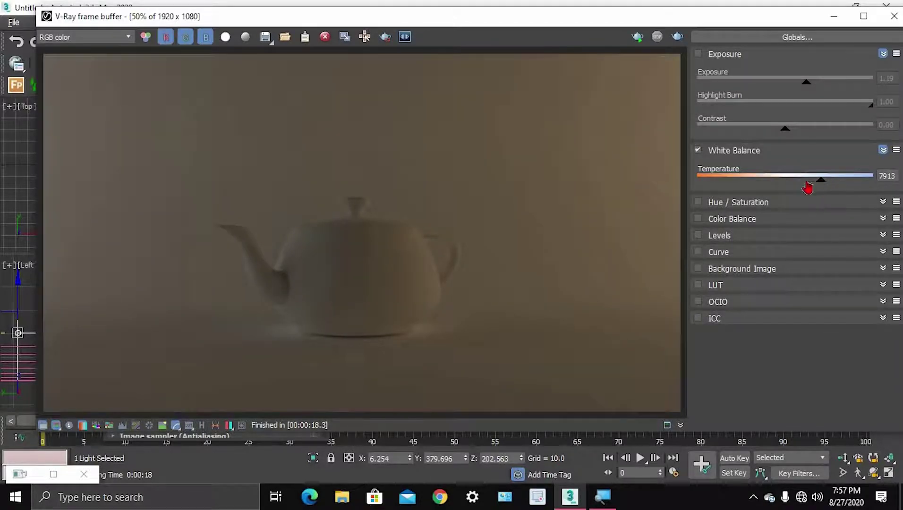
Switch off the white balance correction on the rendered image and collapse its settings.
click(699, 150)
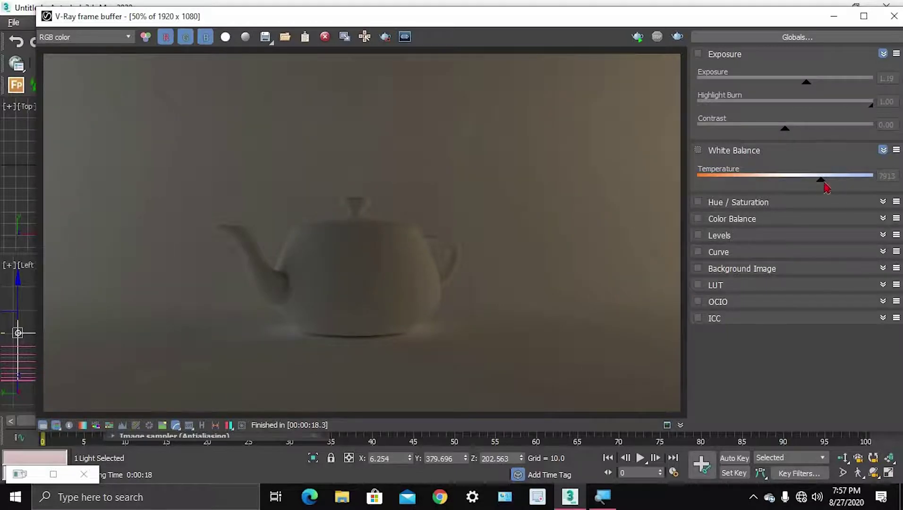
click(728, 152)
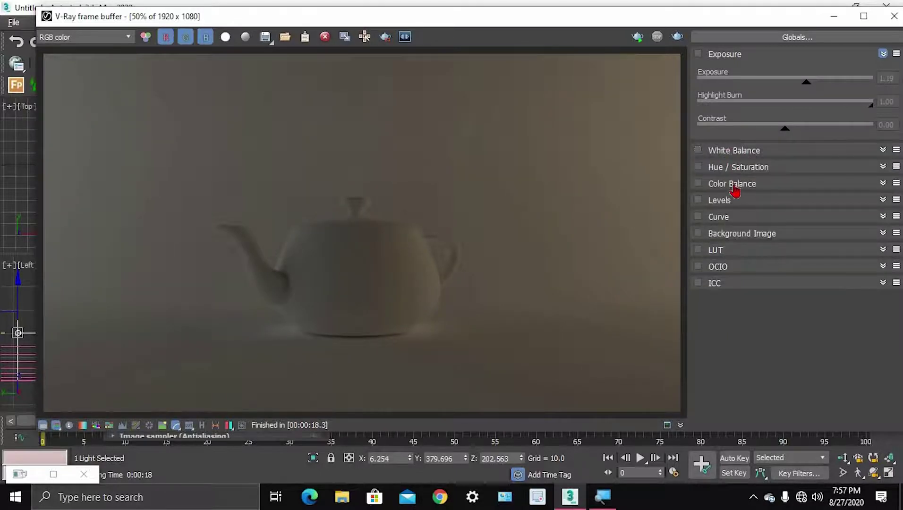
Try shifting the rendered image's hue toward green with the Hue / Saturation correction, and switch the correction off.
click(706, 170)
click(700, 168)
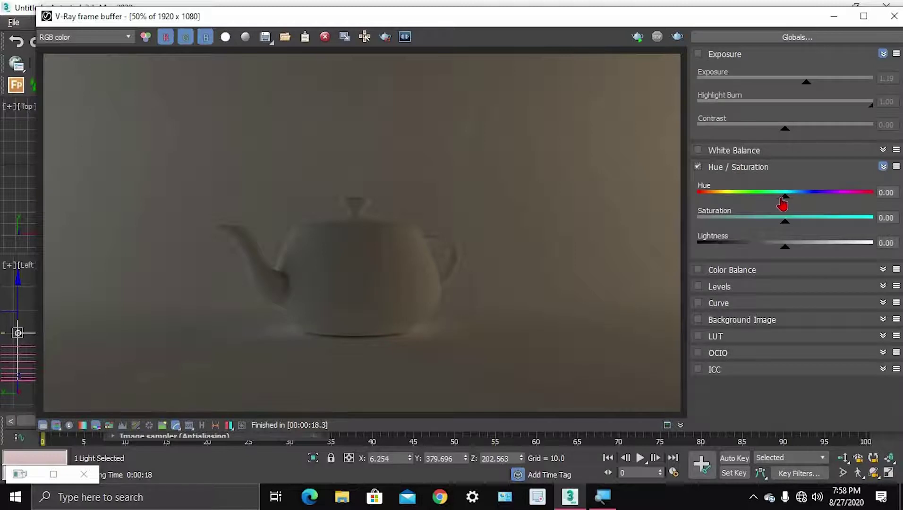
drag(785, 197, 745, 196)
click(700, 168)
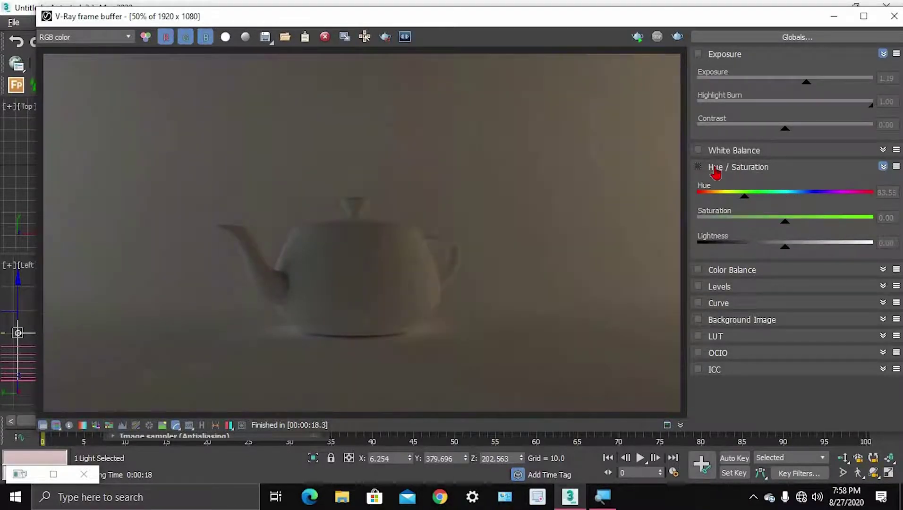
click(716, 170)
Try a curve correction with the lower handle at about 0.21, 0.38 and the upper at about 0.82, 0.59, and switch it off.
click(723, 185)
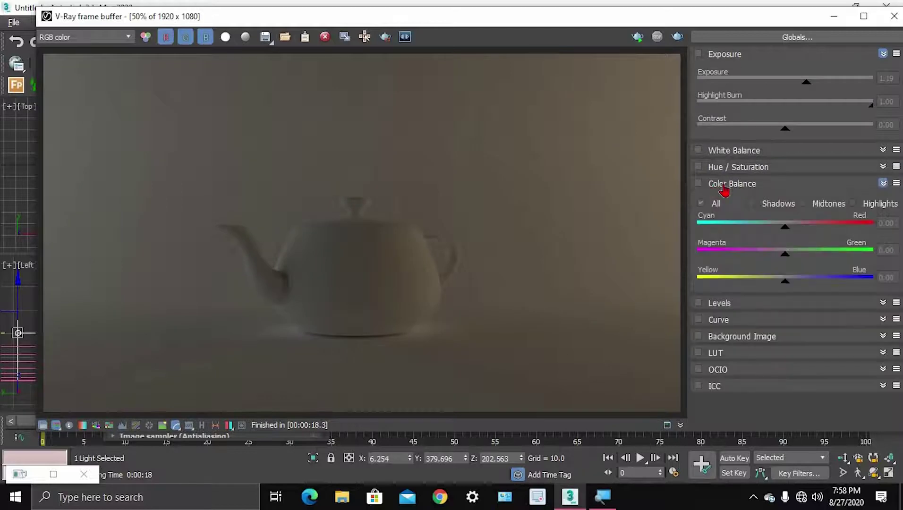
click(724, 188)
click(734, 219)
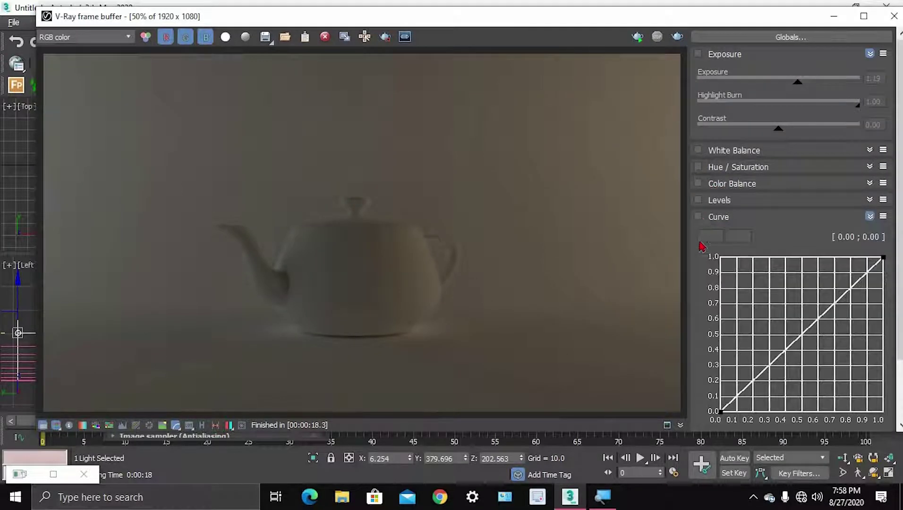
click(765, 369)
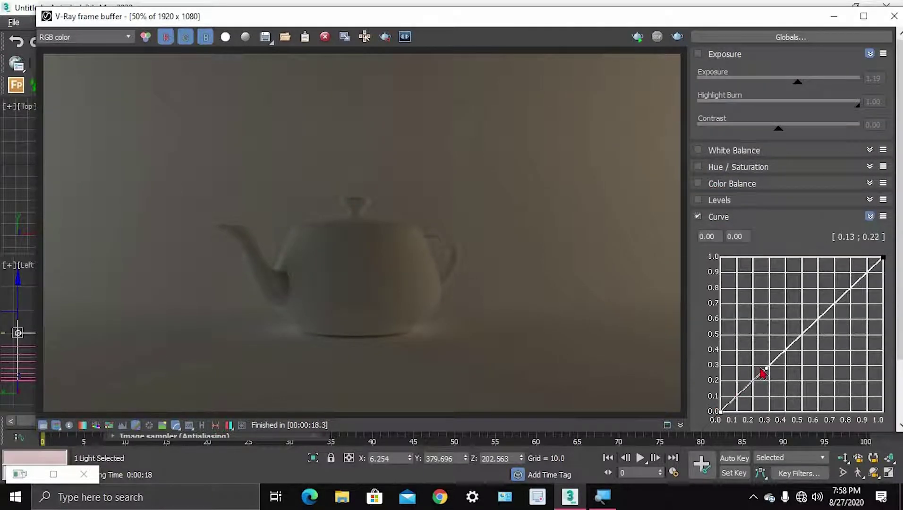
drag(765, 370, 756, 353)
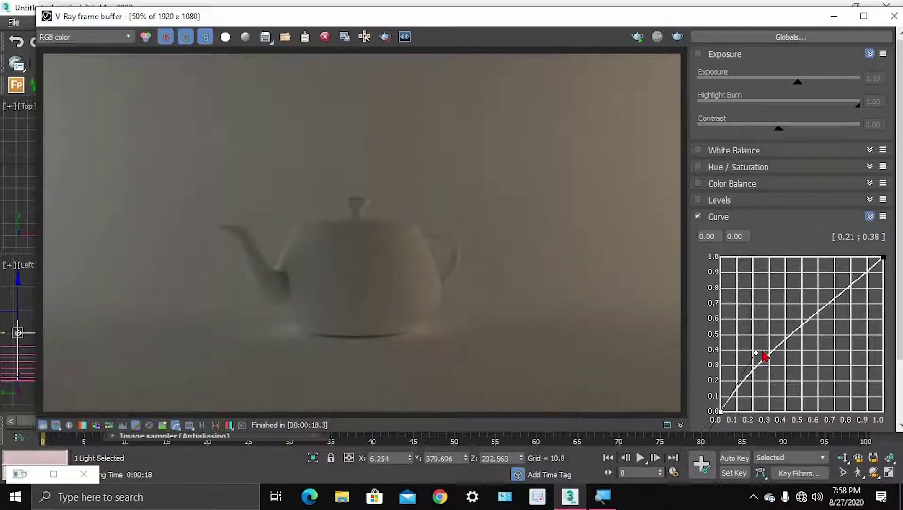
click(872, 259)
click(879, 257)
click(882, 260)
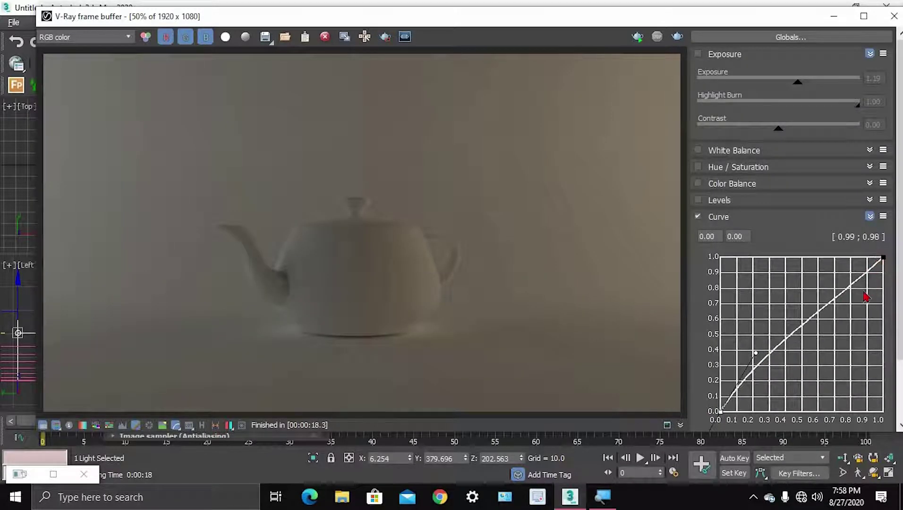
click(851, 321)
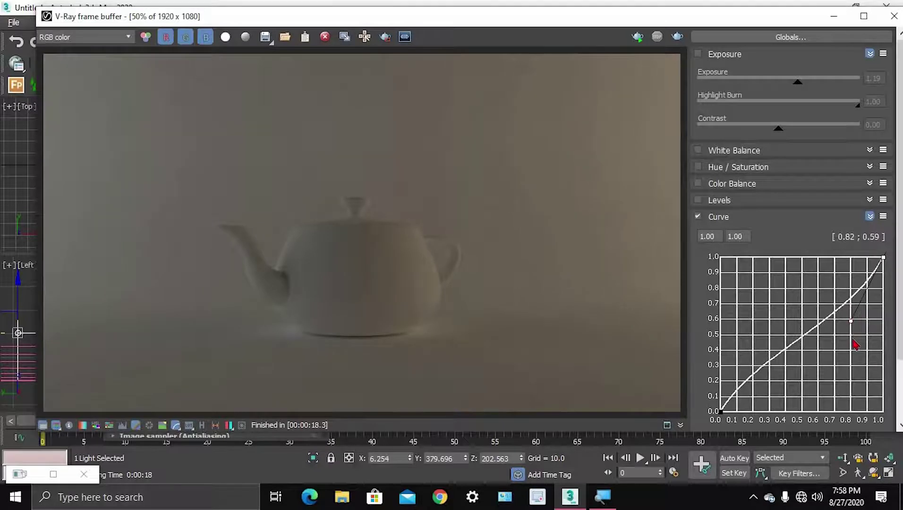
click(710, 220)
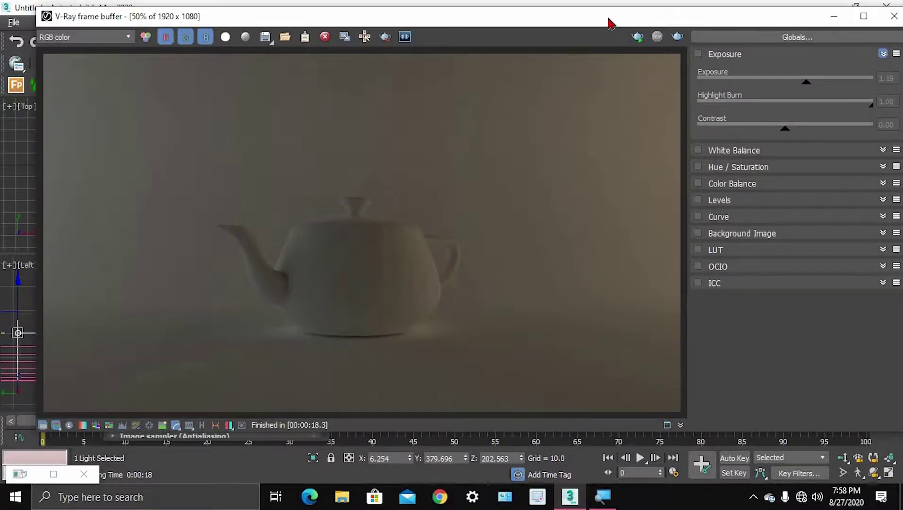
Hide the frame buffer's color corrections and move the frame buffer so the light's parameters can be seen.
drag(610, 21, 640, 19)
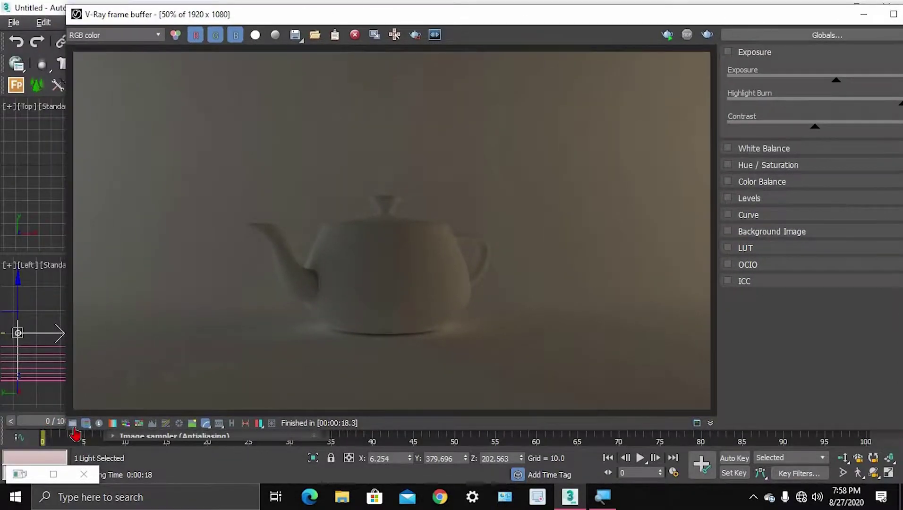
click(73, 427)
drag(468, 84, 511, 60)
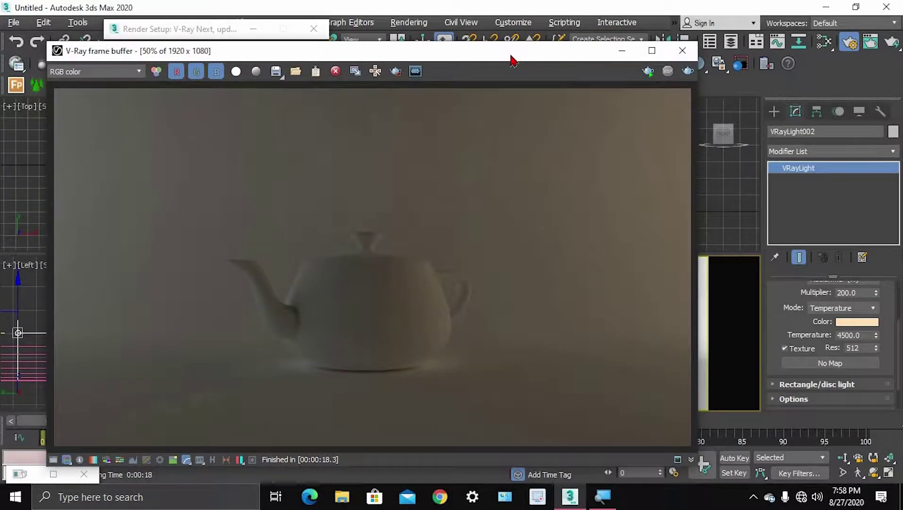